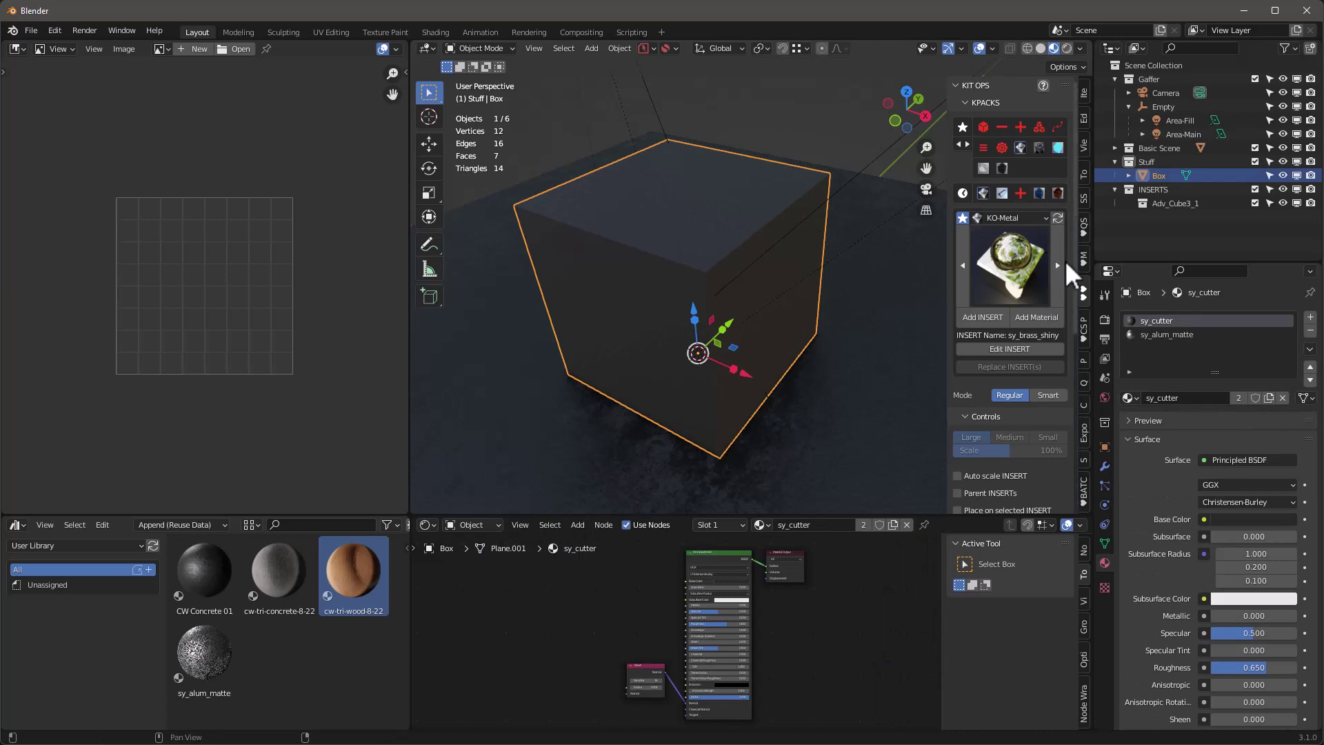
# Step: Place the adv_cube3_1 cutter INSERT centred on the box's top face and select only its inner cutter object
pyautogui.click(1002, 193)
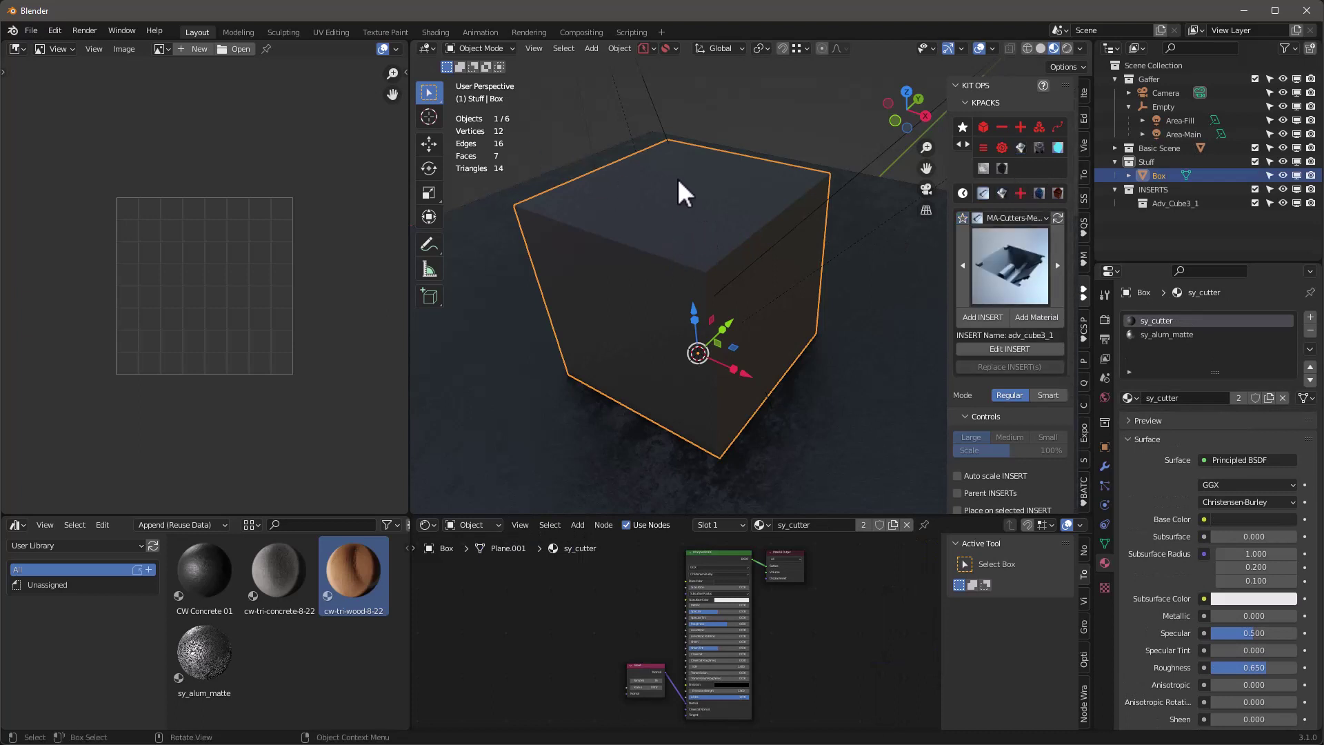
pyautogui.scroll(1, 679, 180)
pyautogui.scroll(-1, 732, 267)
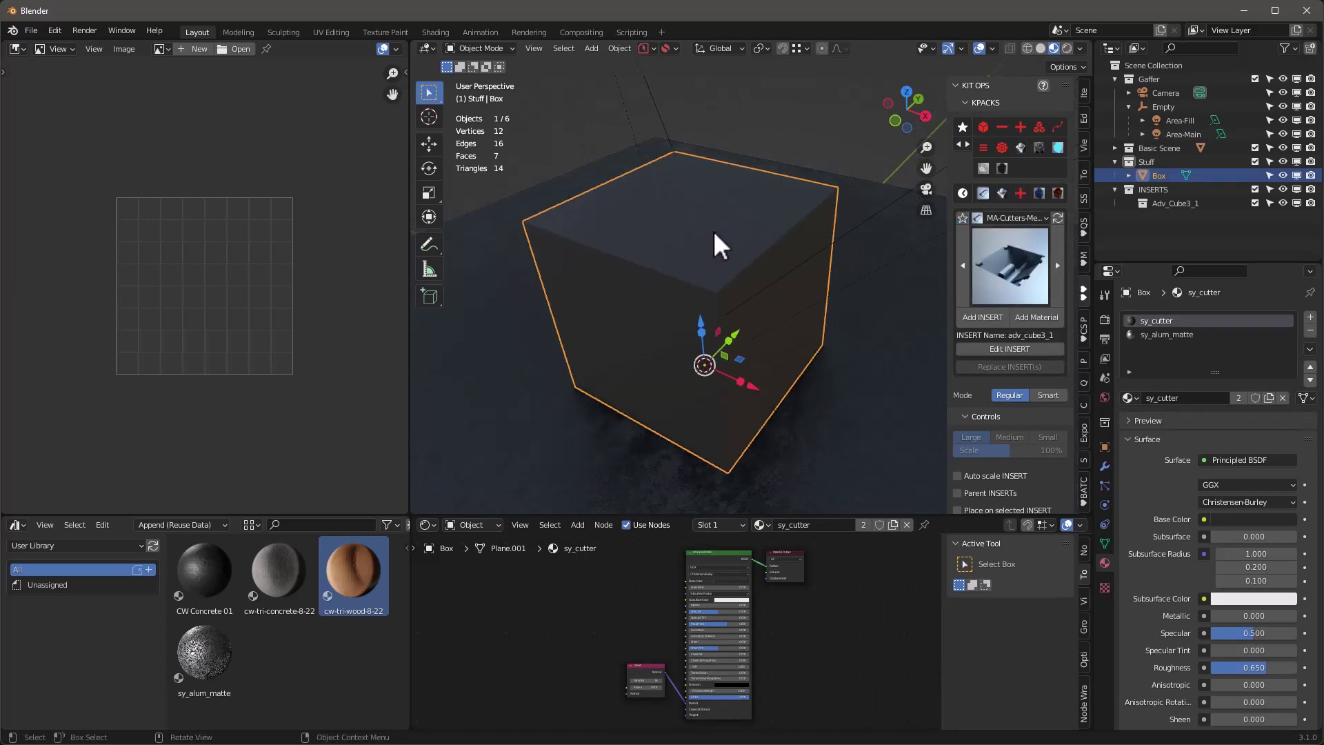
pyautogui.moveTo(713, 230); pyautogui.dragTo(697, 232, button='middle')
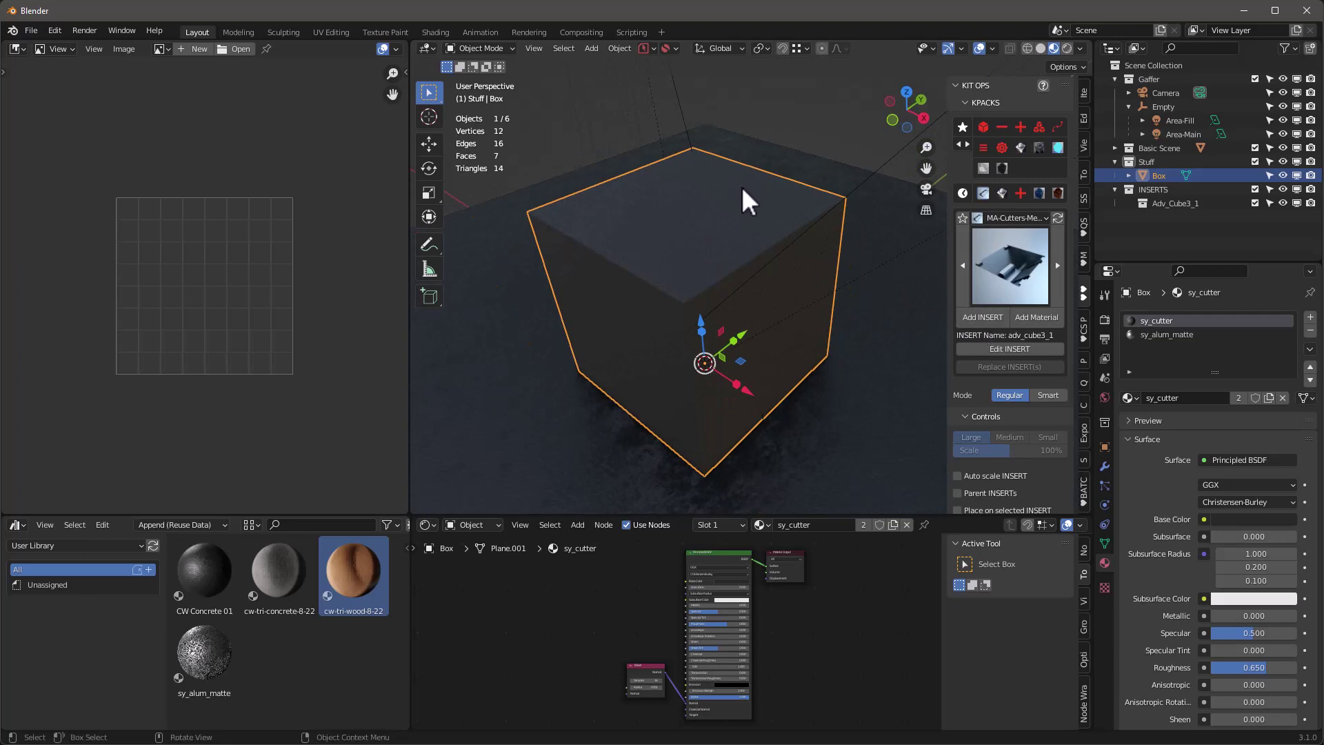
pyautogui.click(989, 316)
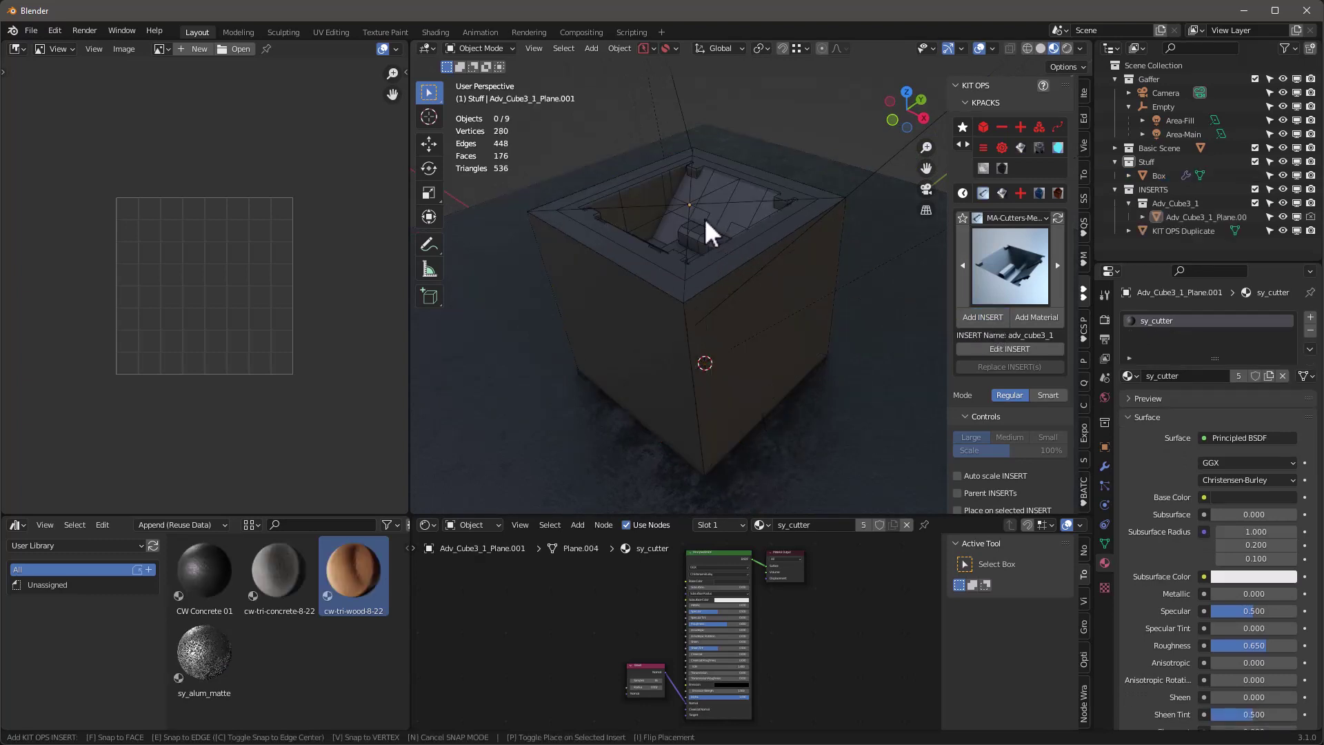
pyautogui.press('v')
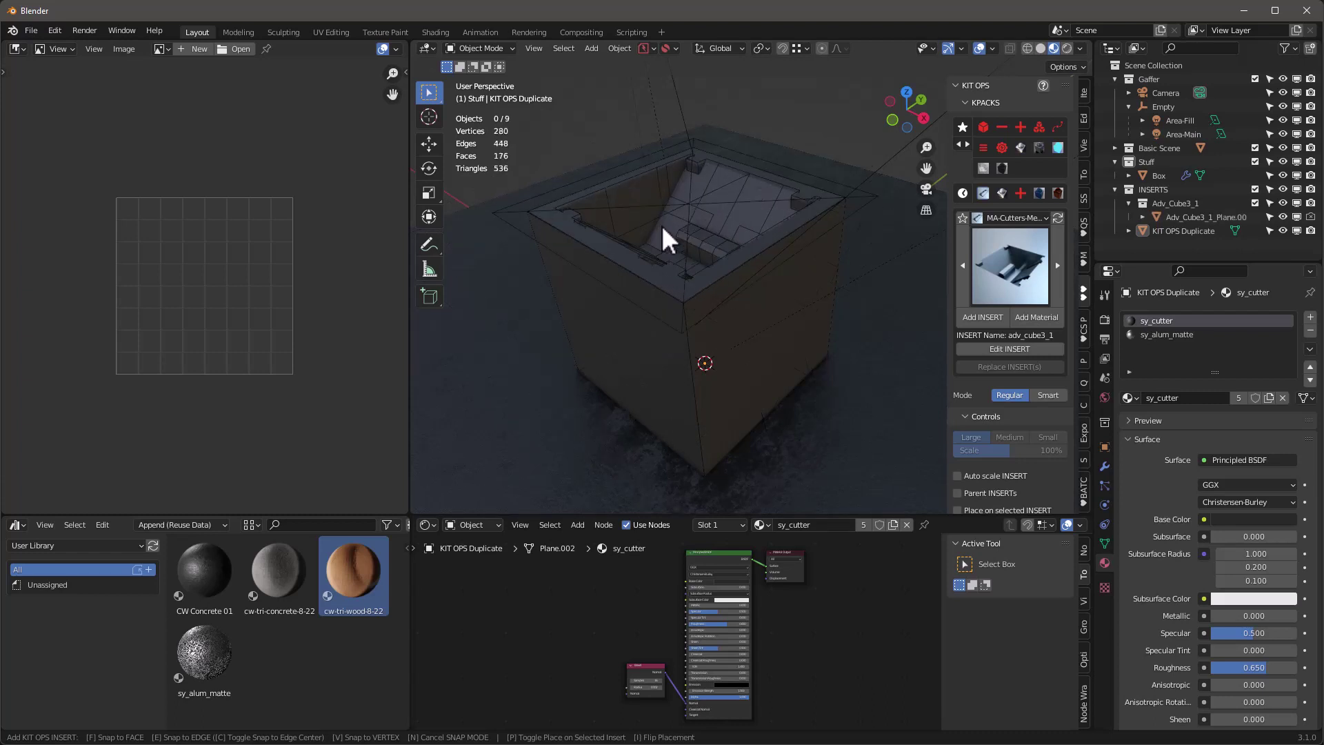
pyautogui.click(661, 225)
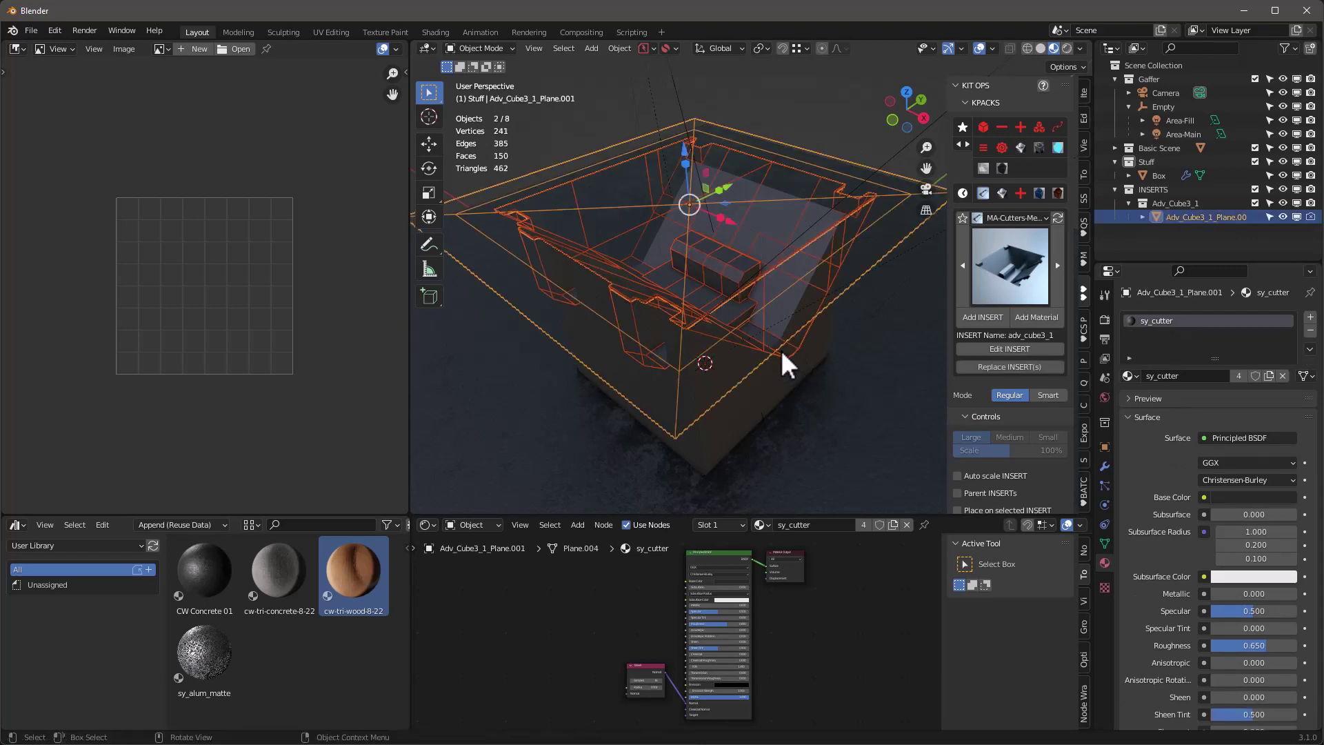
pyautogui.click(812, 175)
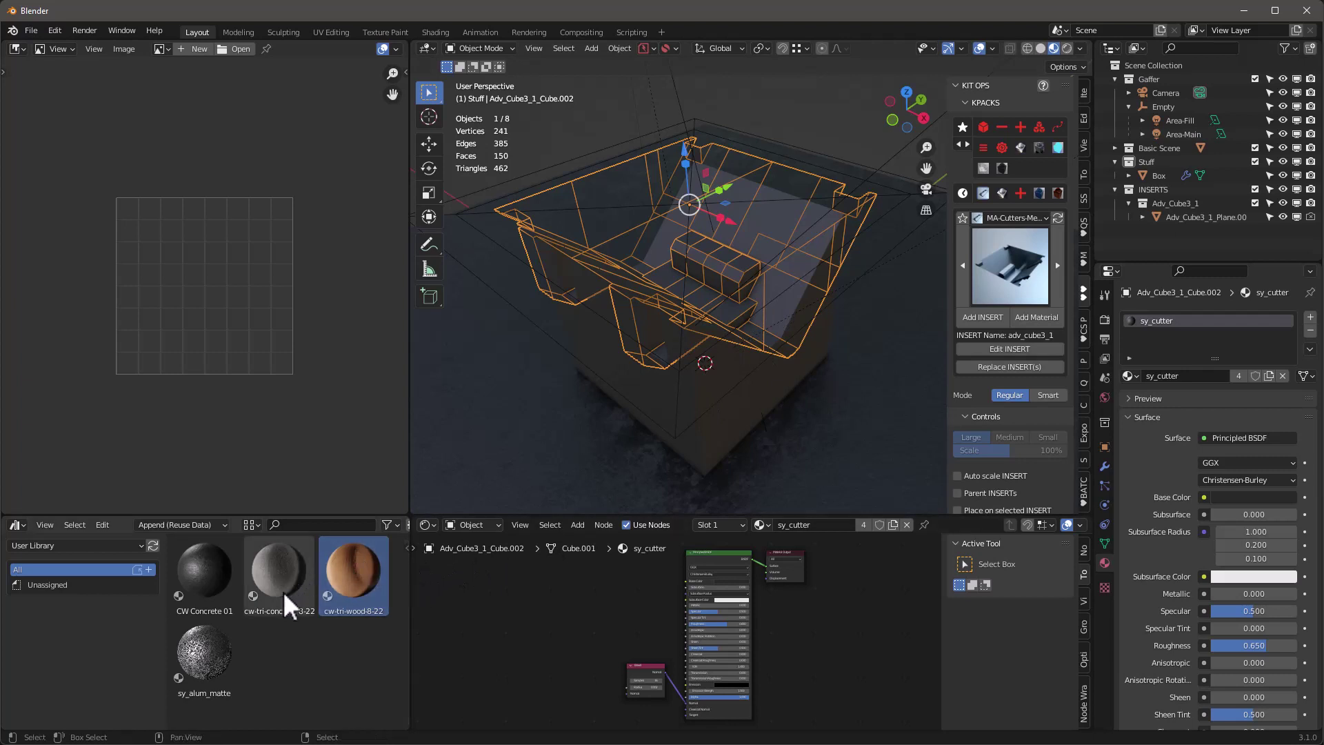
# Step: Try to apply the sy_alum_matte material from the asset library to the selected cutter object
pyautogui.moveTo(204, 656)
pyautogui.mouseDown()
pyautogui.moveTo(466, 262)
pyautogui.moveTo(575, 194)
pyautogui.mouseUp()
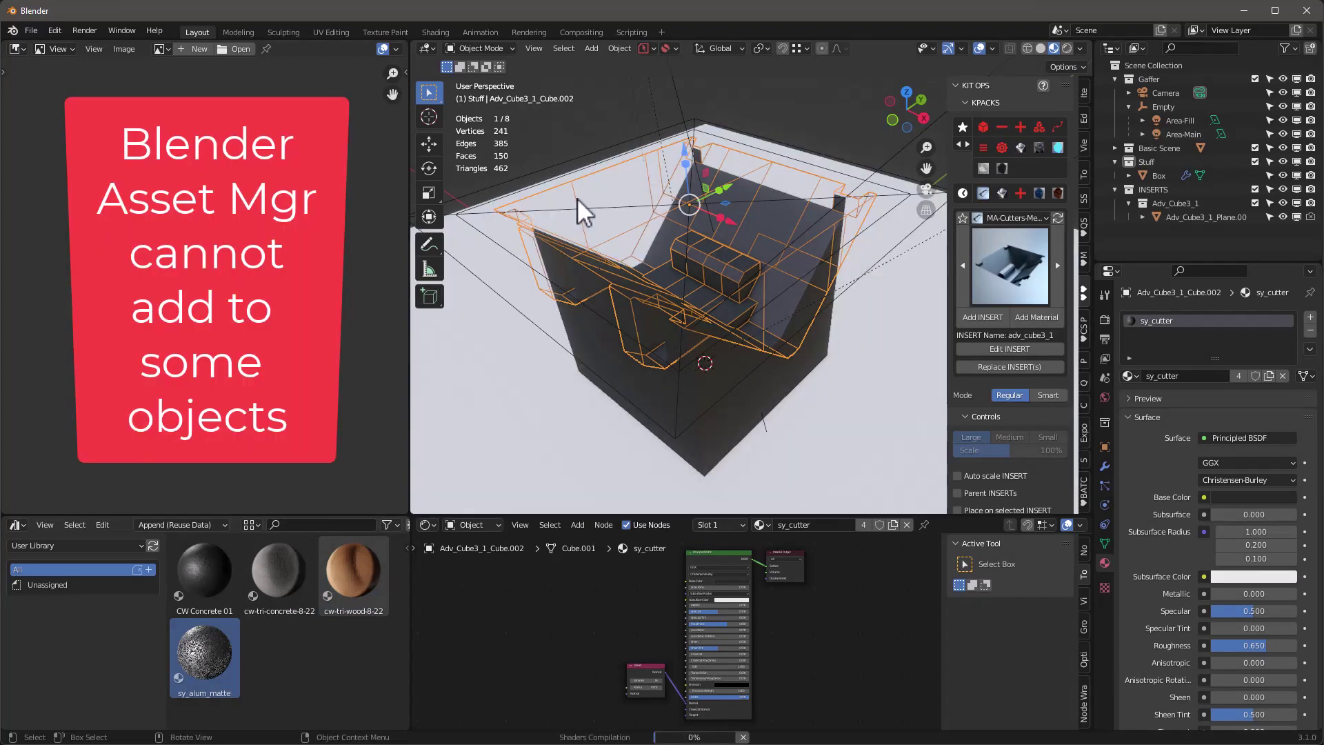
pyautogui.moveTo(191, 675)
pyautogui.mouseDown()
pyautogui.moveTo(510, 452)
pyautogui.moveTo(731, 267)
pyautogui.mouseUp()
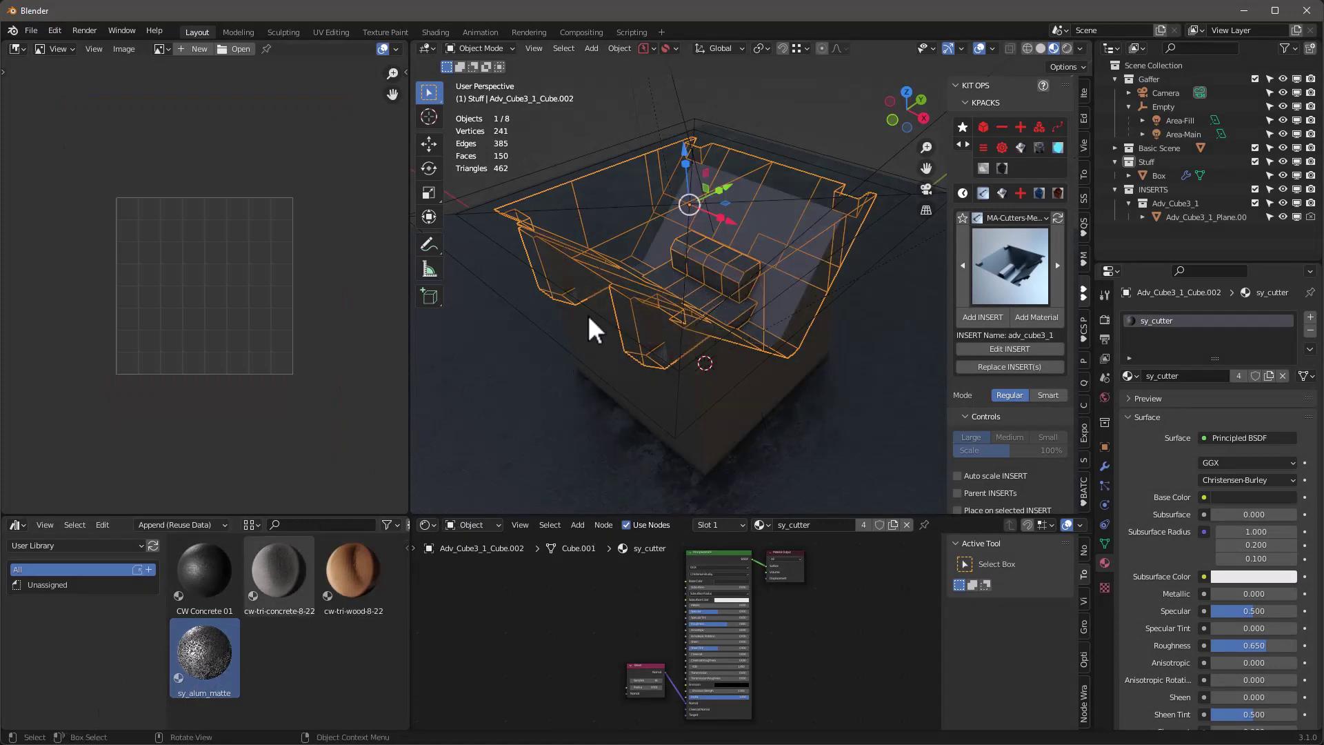
# Step: Assign the sy_alum_matte material from the KO-Metal KPACK to the cutter object, and select the box to inspect its cutout and materials
pyautogui.click(1003, 192)
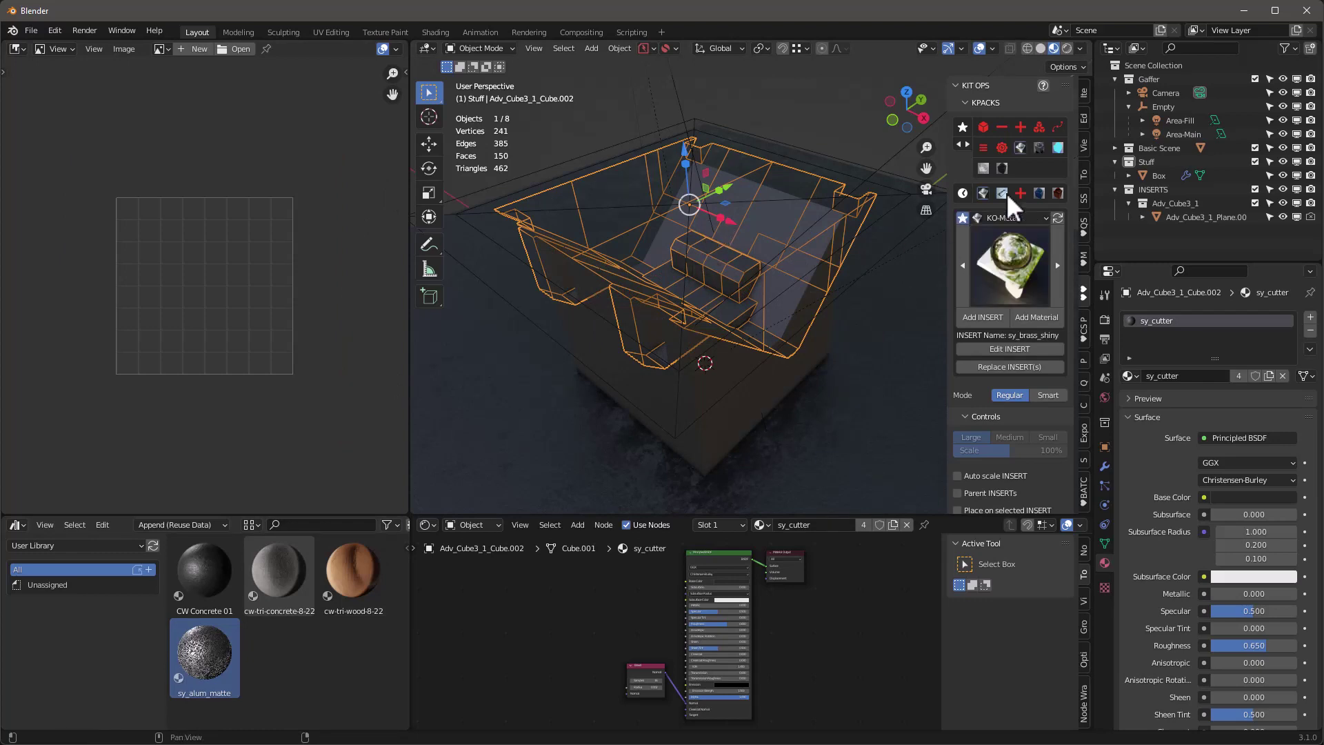
pyautogui.click(1025, 259)
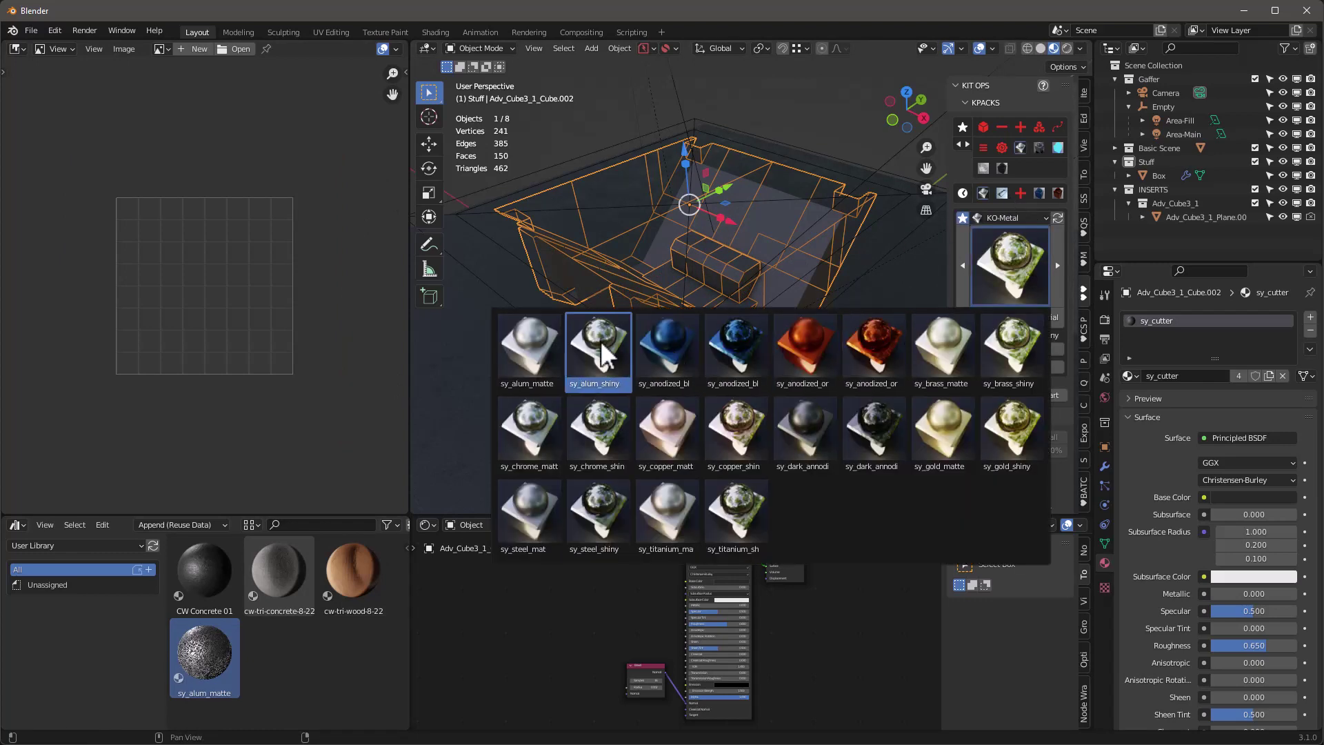
pyautogui.click(532, 355)
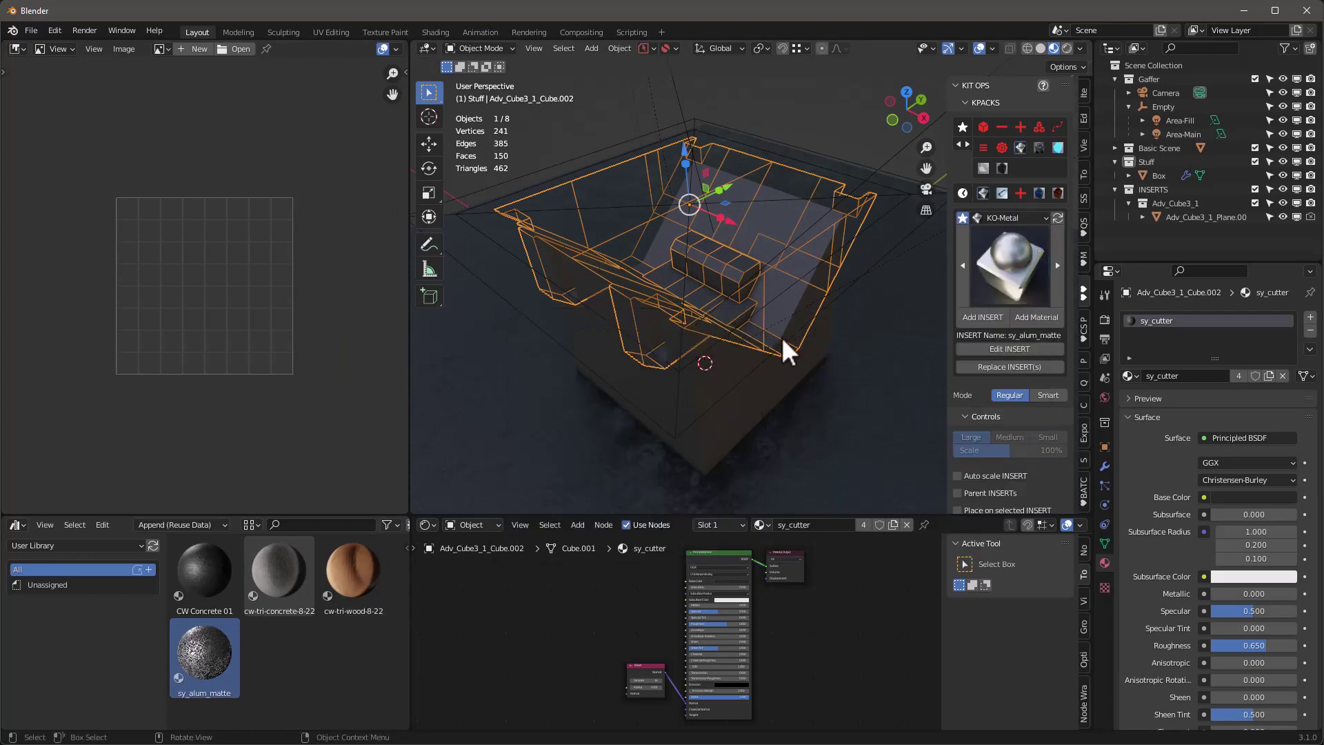
pyautogui.click(1037, 316)
pyautogui.moveTo(689, 241); pyautogui.dragTo(730, 243, button='middle')
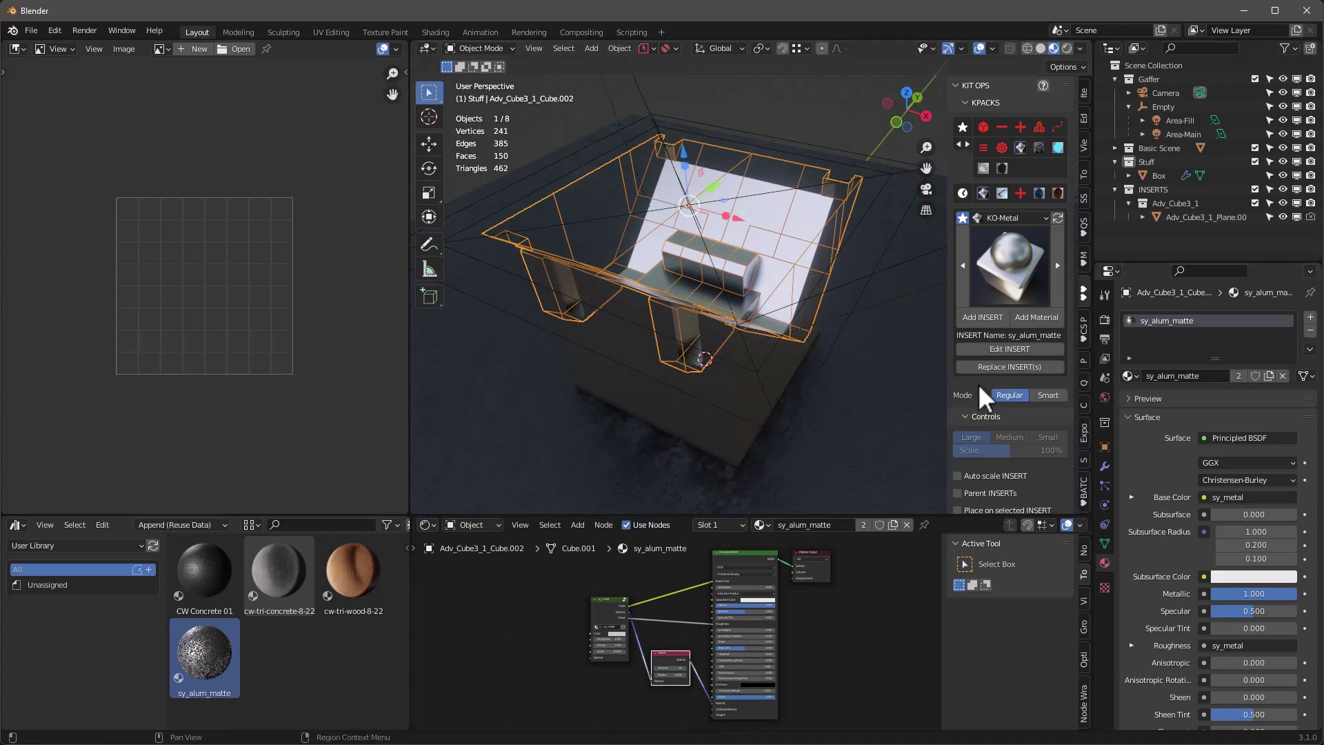
pyautogui.click(680, 420)
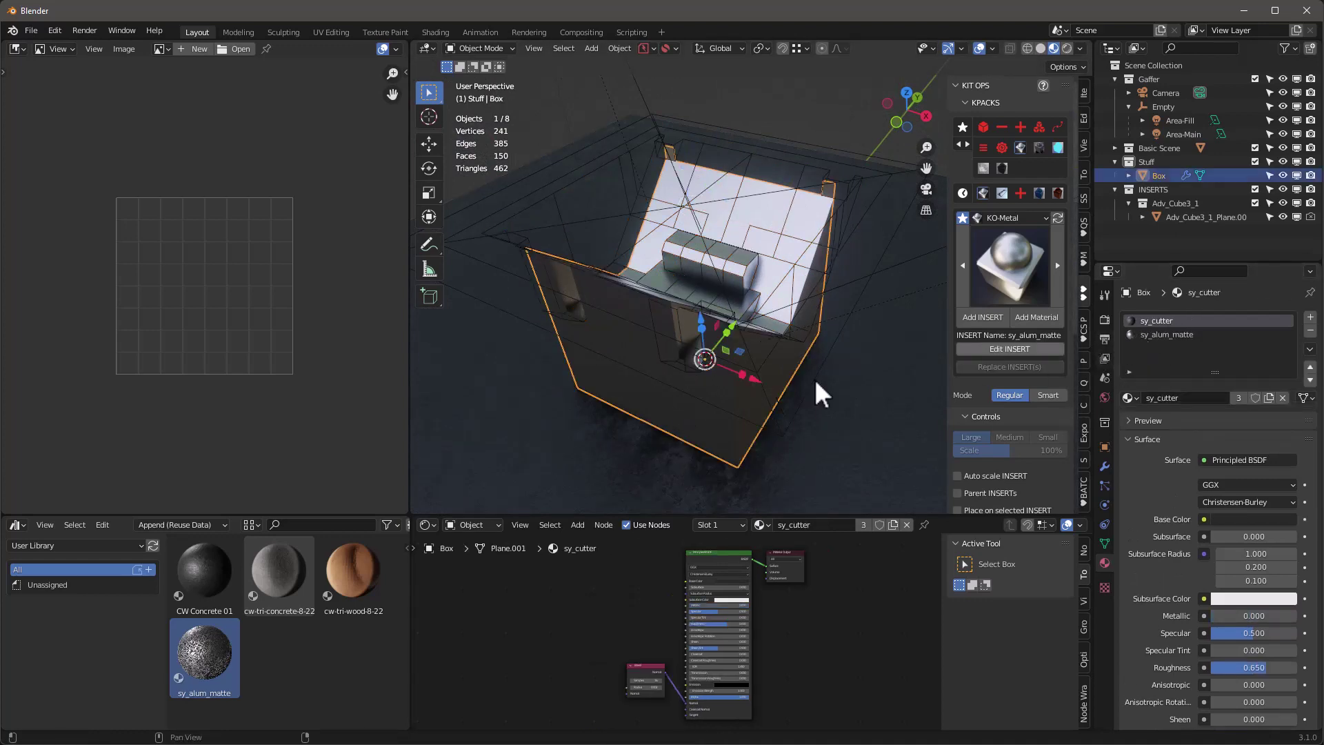
pyautogui.moveTo(772, 391); pyautogui.dragTo(644, 382, button='middle')
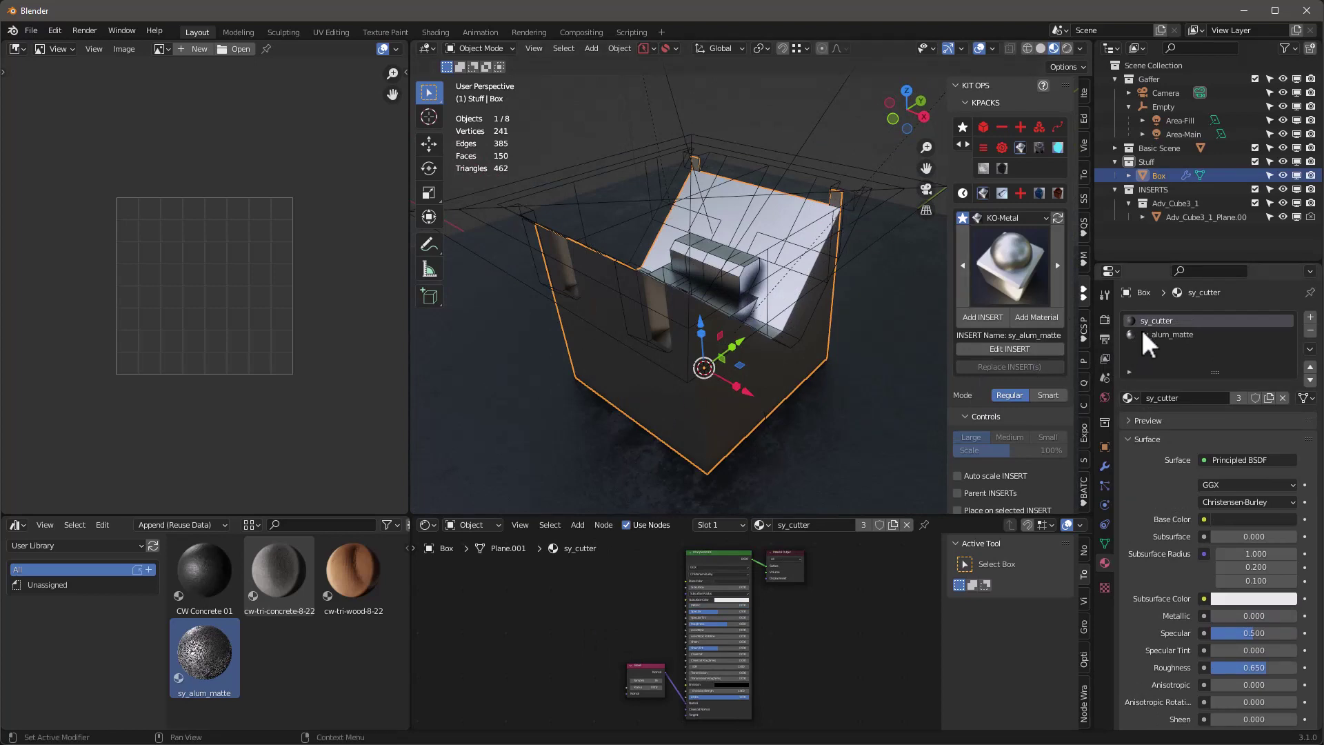
pyautogui.moveTo(739, 354); pyautogui.dragTo(707, 377, button='middle')
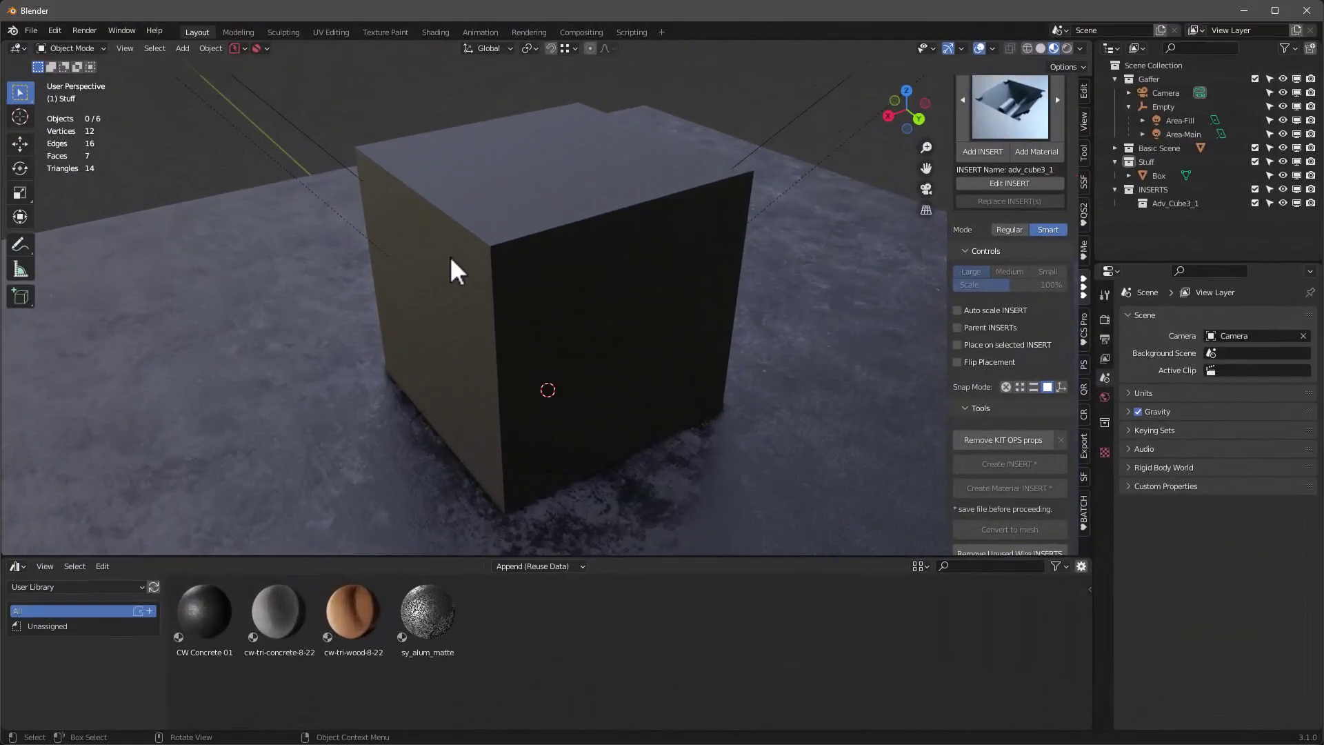
# Step: Place one adv_cube3_1 cutter INSERT on the box's top face and another on its adjacent side face
pyautogui.click(570, 290)
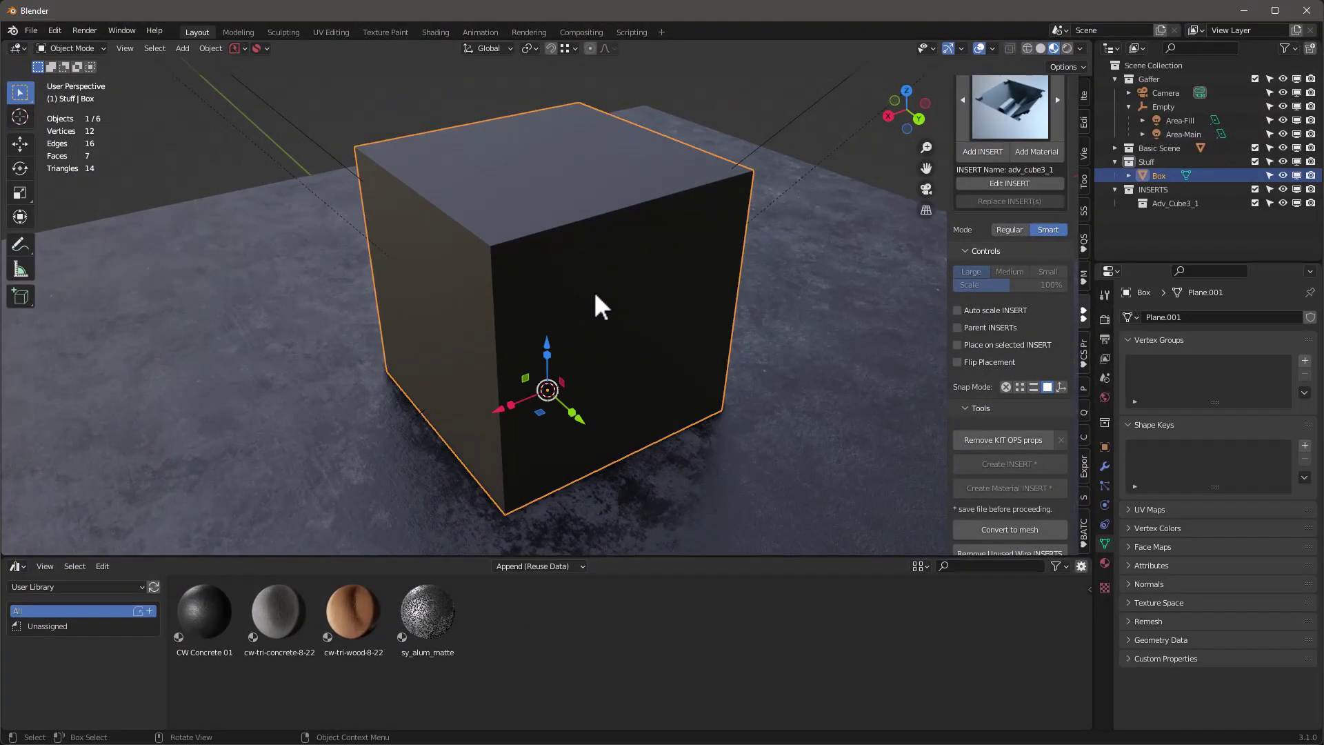
pyautogui.moveTo(657, 196); pyautogui.dragTo(729, 194, button='middle')
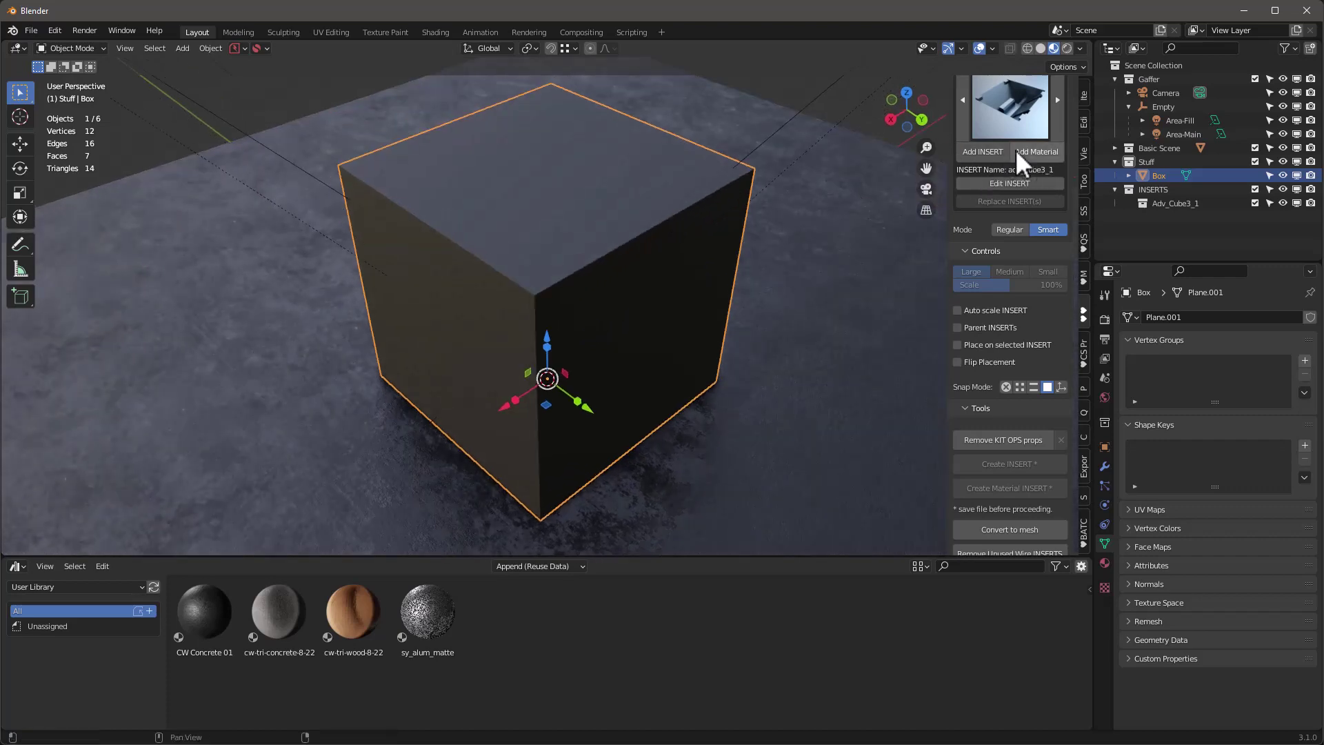
pyautogui.moveTo(1027, 151); pyautogui.dragTo(987, 255, button='middle')
pyautogui.click(987, 255)
pyautogui.click(539, 197)
pyautogui.click(679, 338)
pyautogui.click(982, 262)
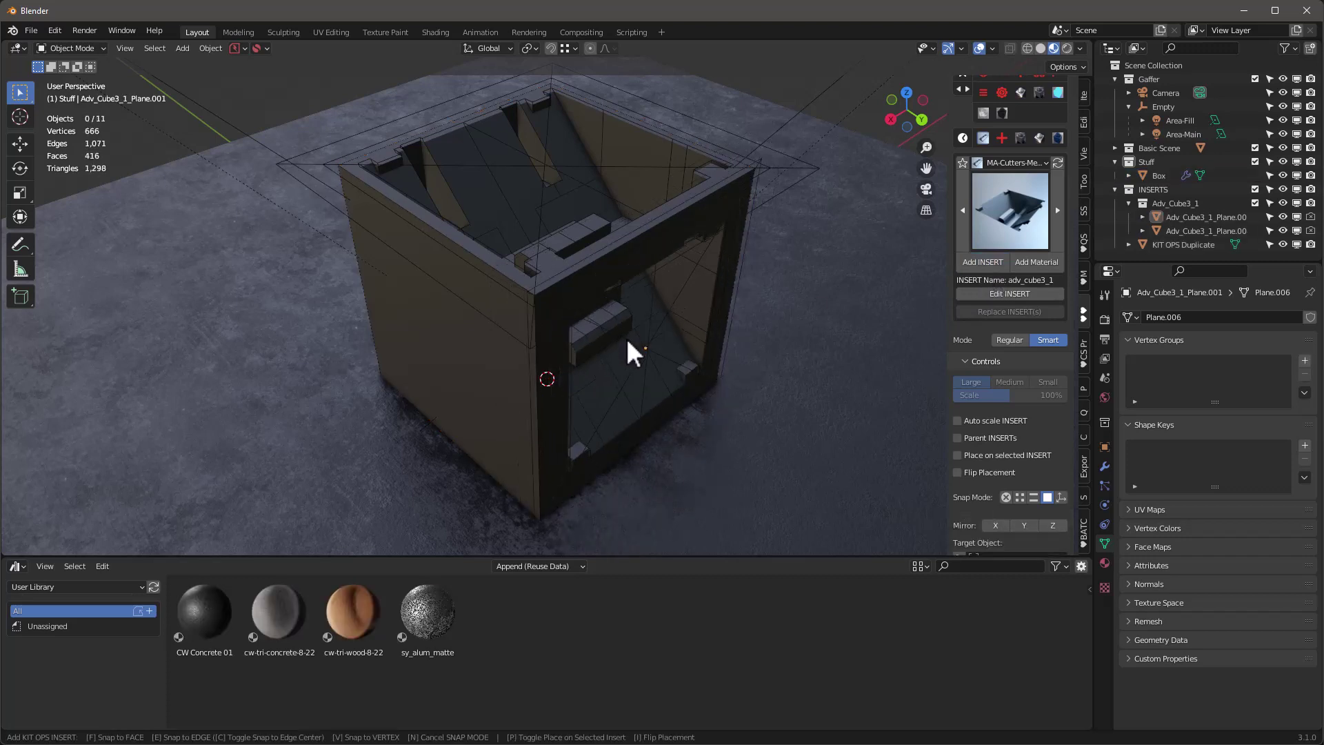
pyautogui.click(628, 343)
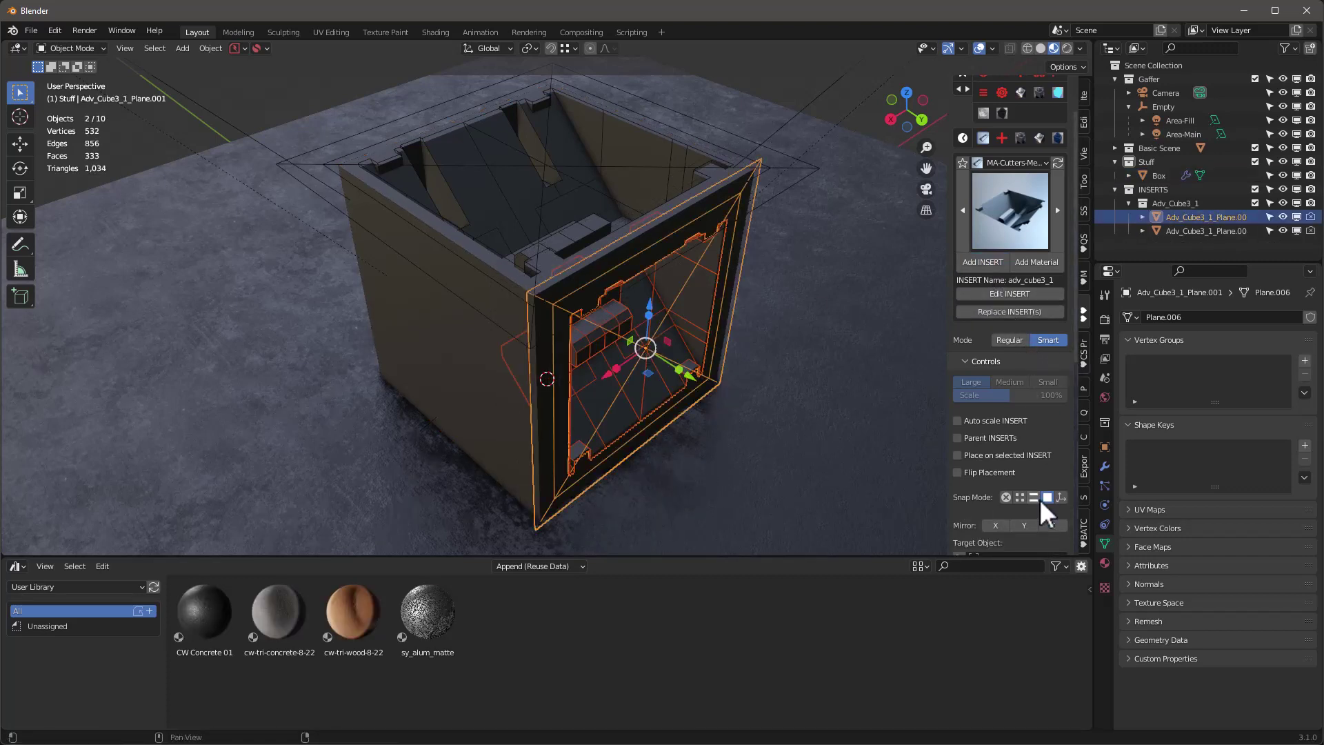
# Step: Set the KIT OPS mode to Regular and select only the cutter object in the box's side face
pyautogui.scroll(-2, 1013, 483)
pyautogui.click(1023, 469)
pyautogui.moveTo(535, 295); pyautogui.dragTo(486, 289, button='middle')
pyautogui.click(651, 239)
pyautogui.moveTo(681, 239); pyautogui.dragTo(724, 227, button='middle')
pyautogui.scroll(4, 1000, 197)
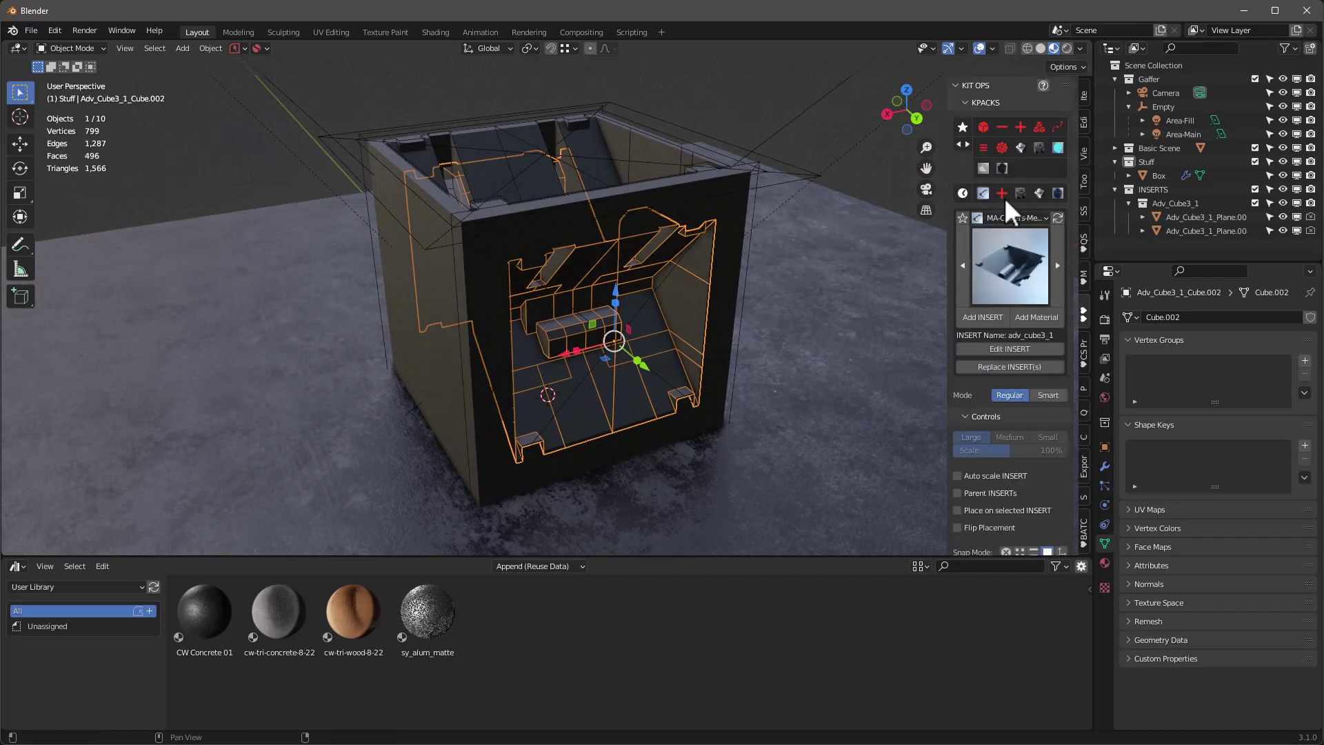
# Step: Assign the sy_green_matte material from the KO-Plastic-Paint KPACK to the side cutter object
pyautogui.click(1021, 191)
pyautogui.click(1005, 243)
pyautogui.click(928, 343)
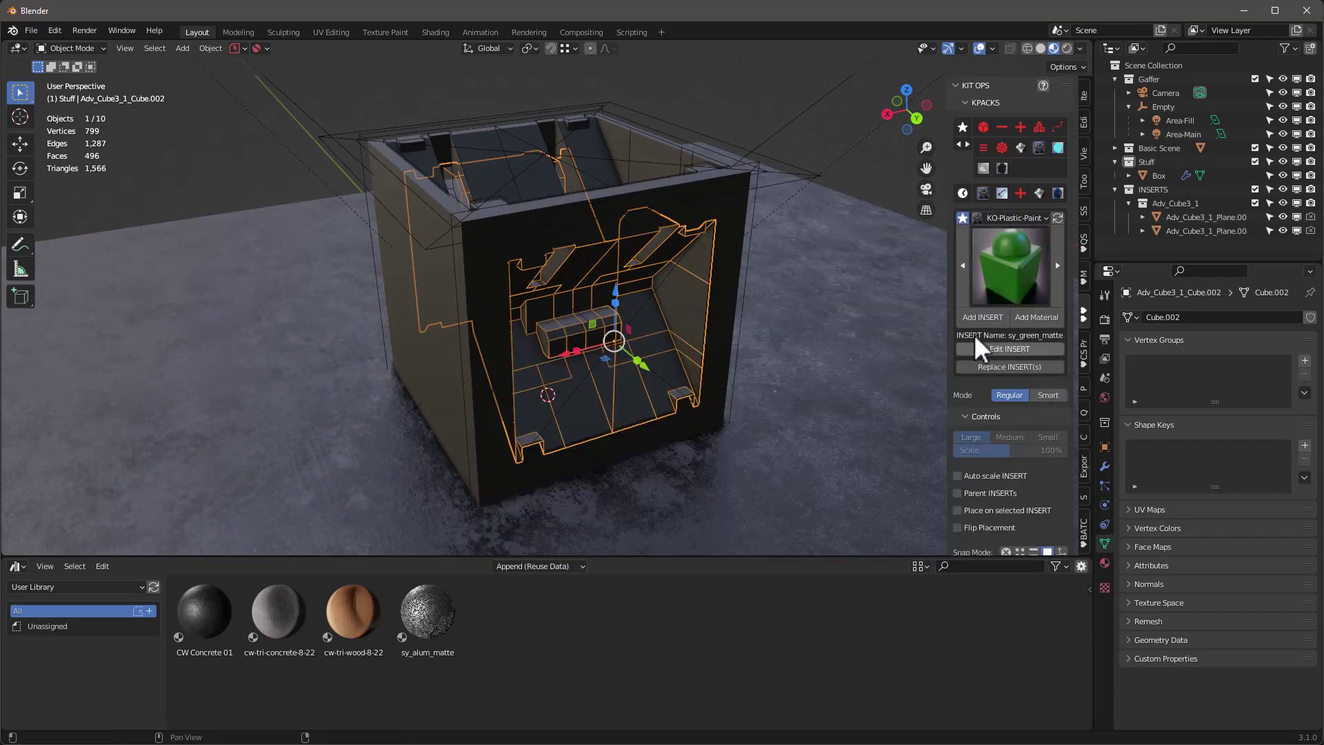
pyautogui.moveTo(569, 179); pyautogui.dragTo(581, 180, button='middle')
pyautogui.click(1034, 316)
pyautogui.moveTo(613, 233)
pyautogui.mouseDown(button='middle')
pyautogui.moveTo(589, 195)
pyautogui.moveTo(607, 224)
pyautogui.mouseUp(button='middle')
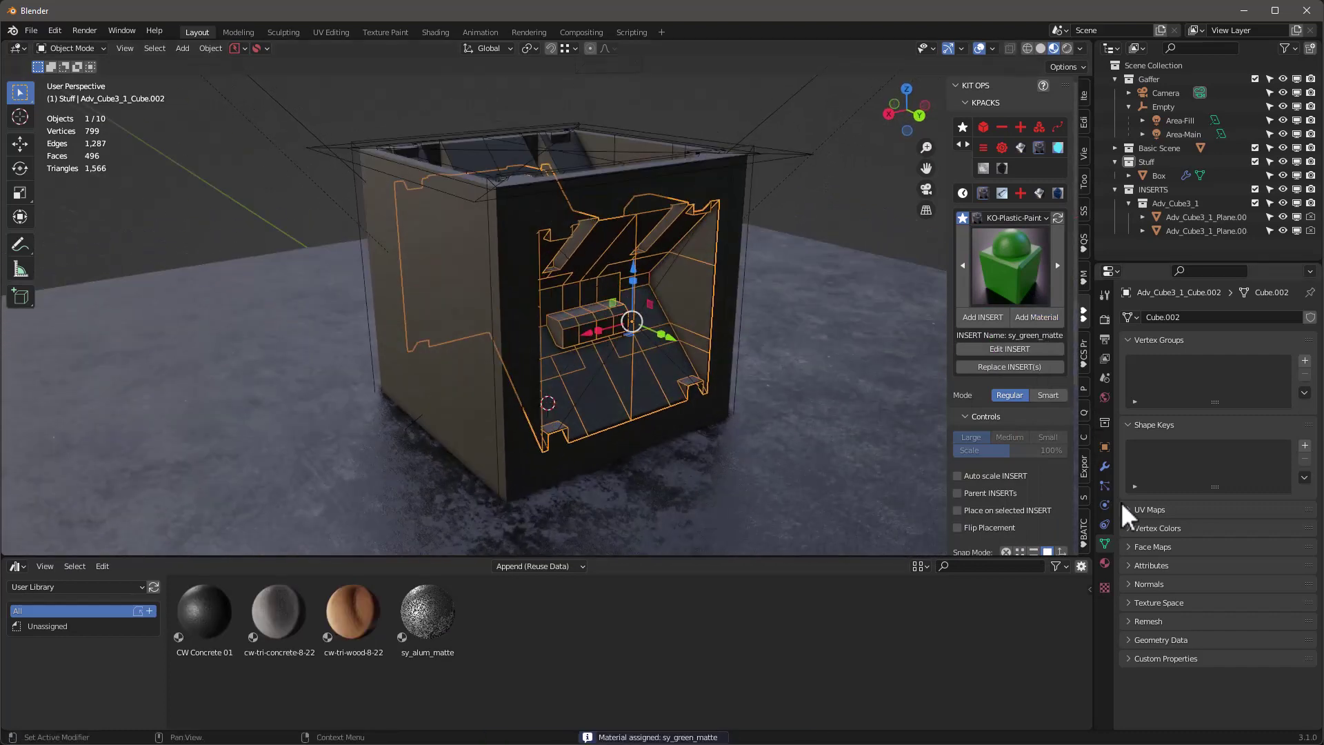
# Step: Add a second material slot to the box and assign sy_green_matte to it
pyautogui.click(1106, 562)
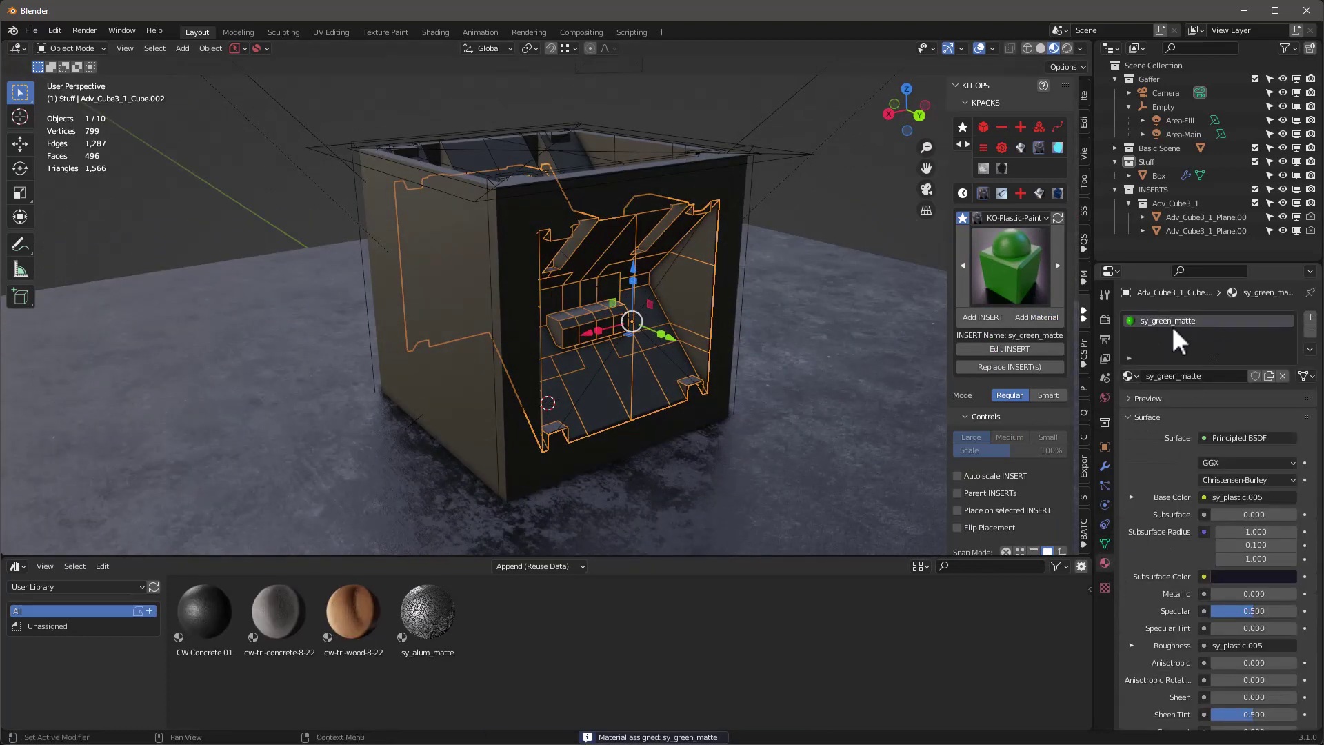
pyautogui.click(457, 289)
pyautogui.click(1310, 316)
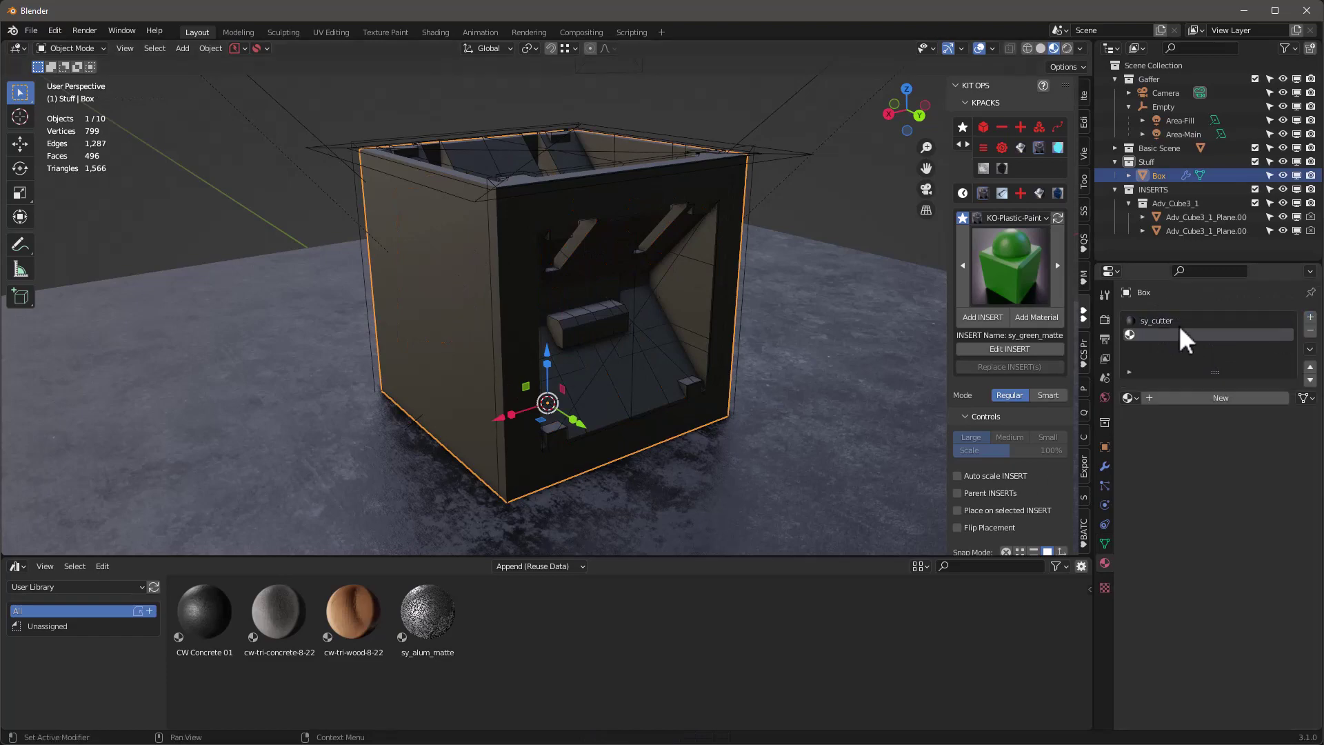
pyautogui.click(1040, 317)
# Step: Assign the sy_red_matte material from KO-Plastic-Paint to the cutter object in the box's top face
pyautogui.moveTo(704, 283); pyautogui.dragTo(566, 179, button='middle')
pyautogui.click(565, 189)
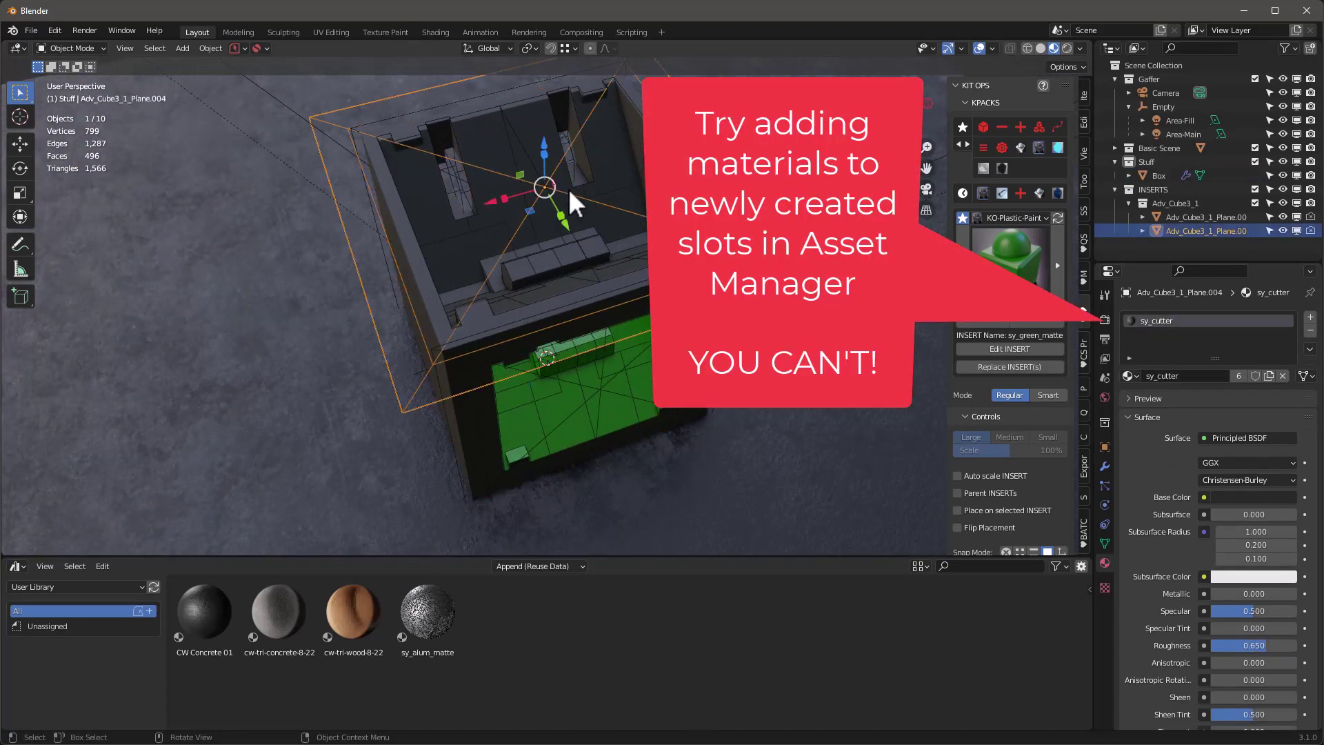
pyautogui.click(568, 191)
pyautogui.click(1010, 253)
pyautogui.click(986, 334)
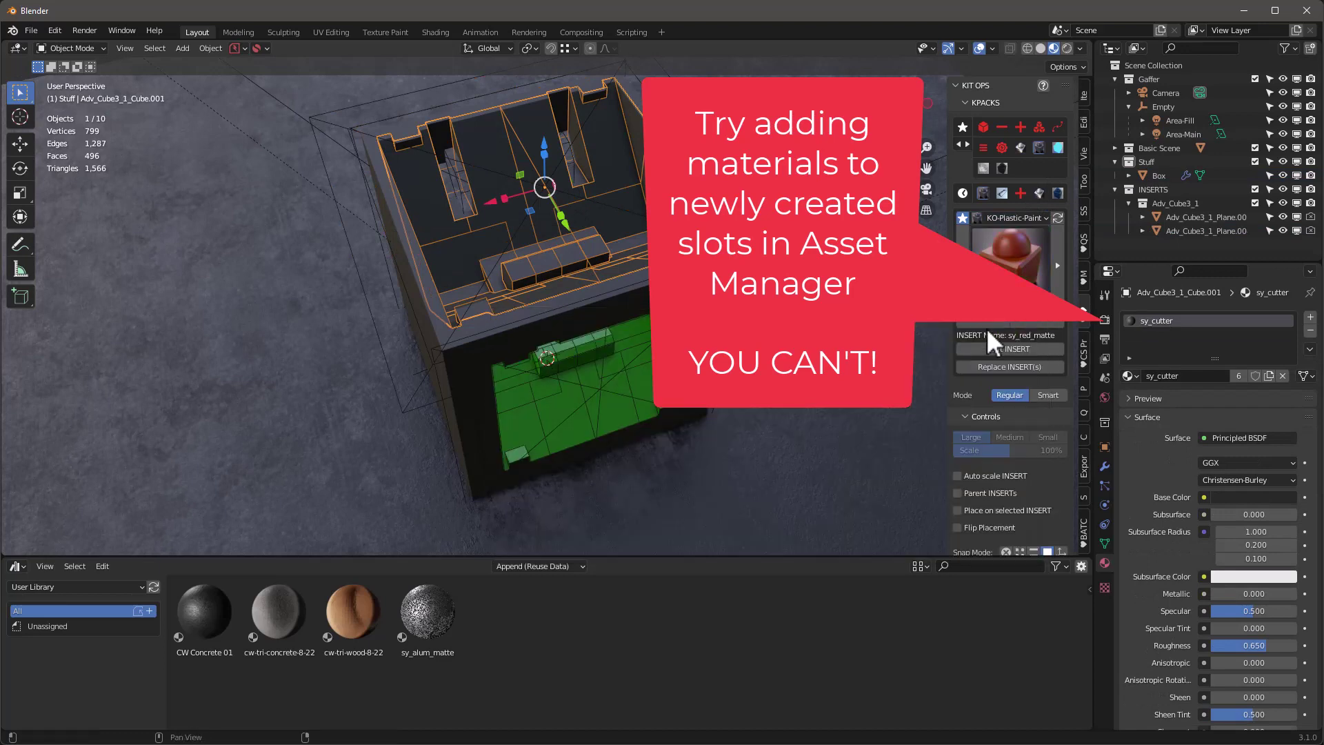
pyautogui.click(1015, 346)
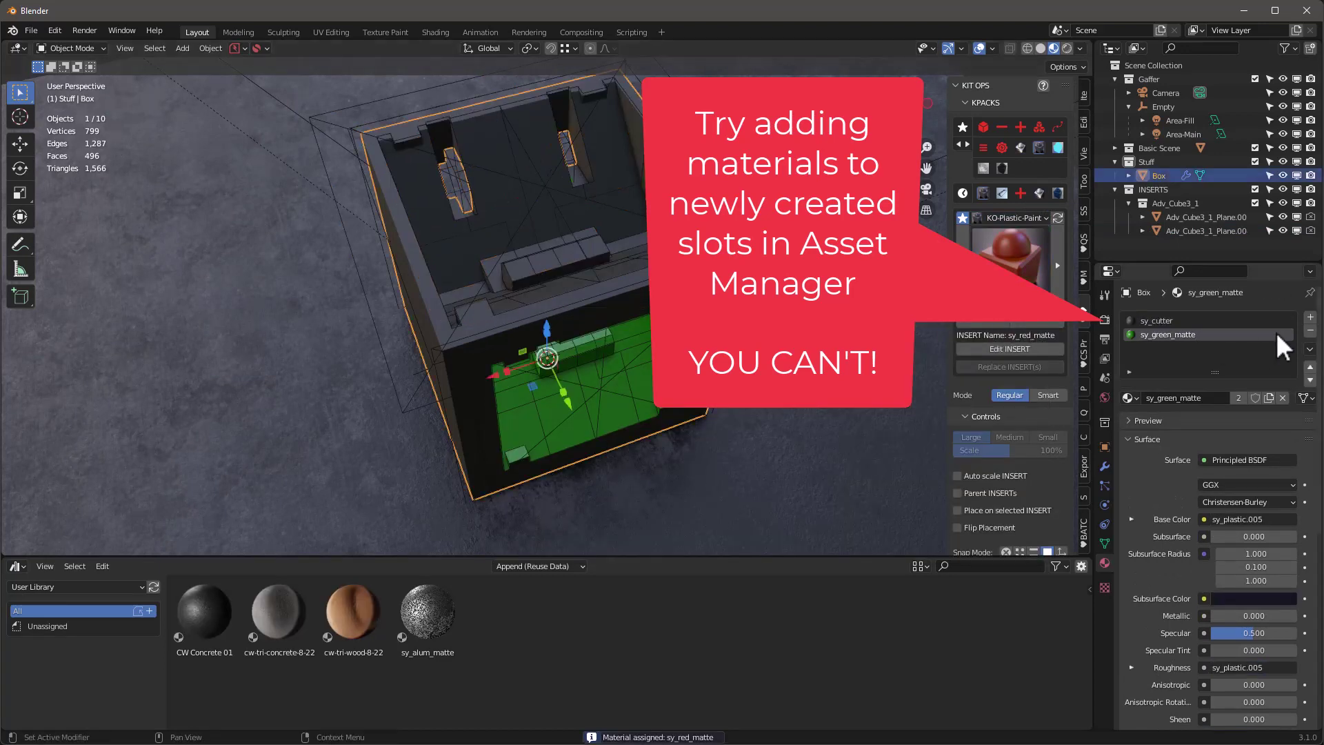
# Step: Add a third material slot to the box and assign sy_red_matte to it
pyautogui.click(1310, 317)
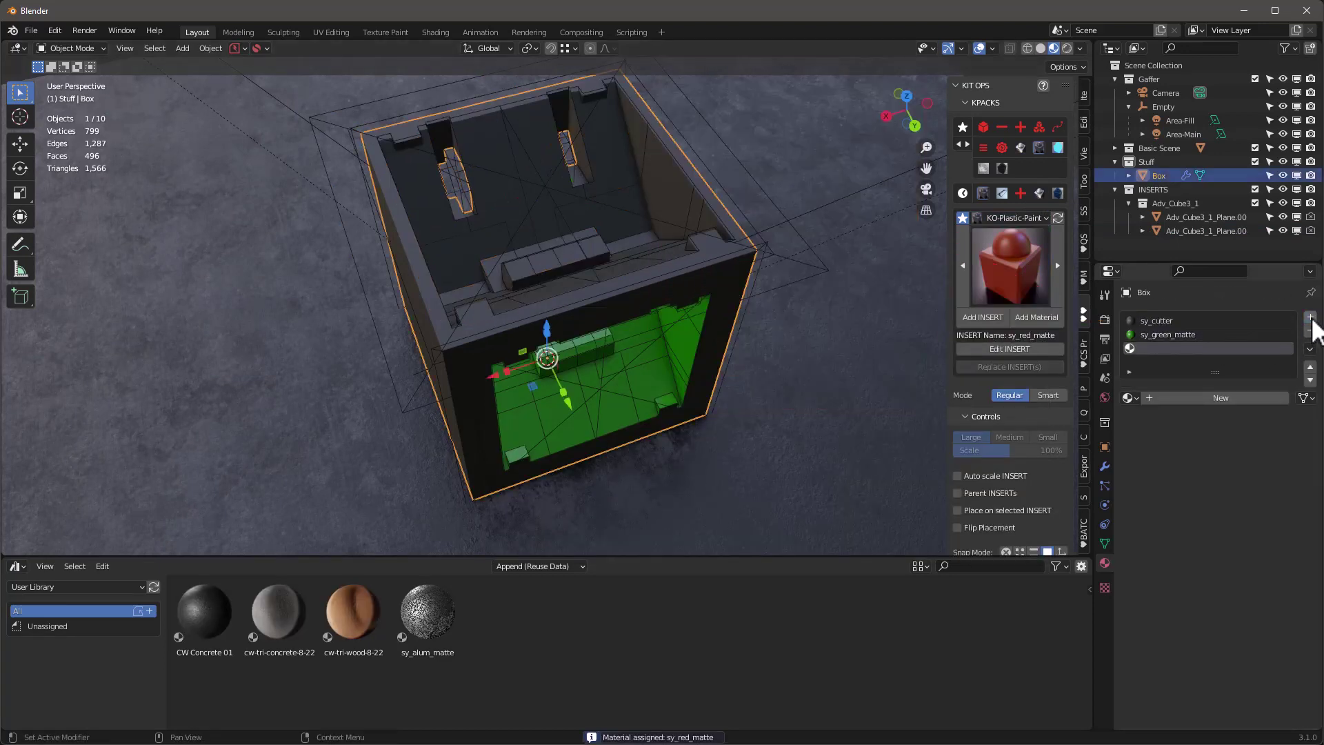
pyautogui.click(1037, 316)
pyautogui.moveTo(689, 359); pyautogui.dragTo(666, 291, button='middle')
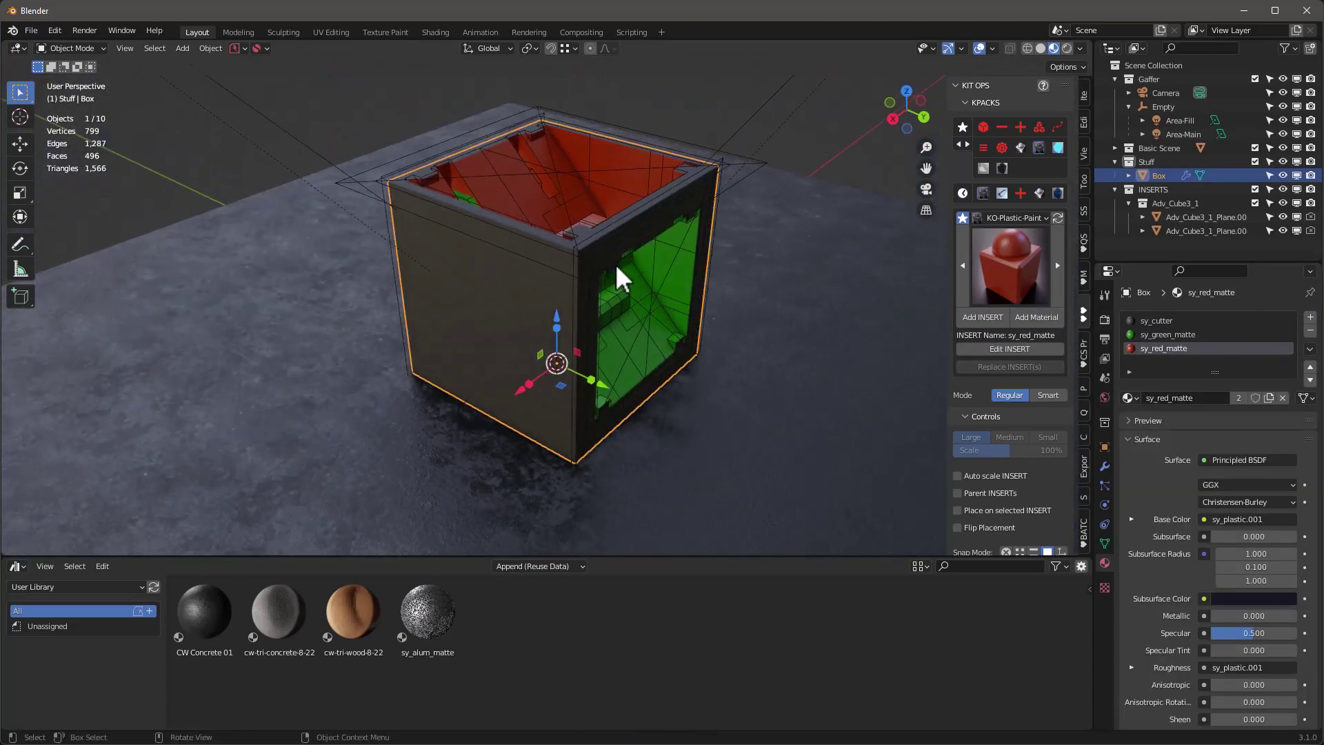
# Step: Remove the unused wire INSERTS from the scene with the KIT OPS tool
pyautogui.scroll(-4, 990, 540)
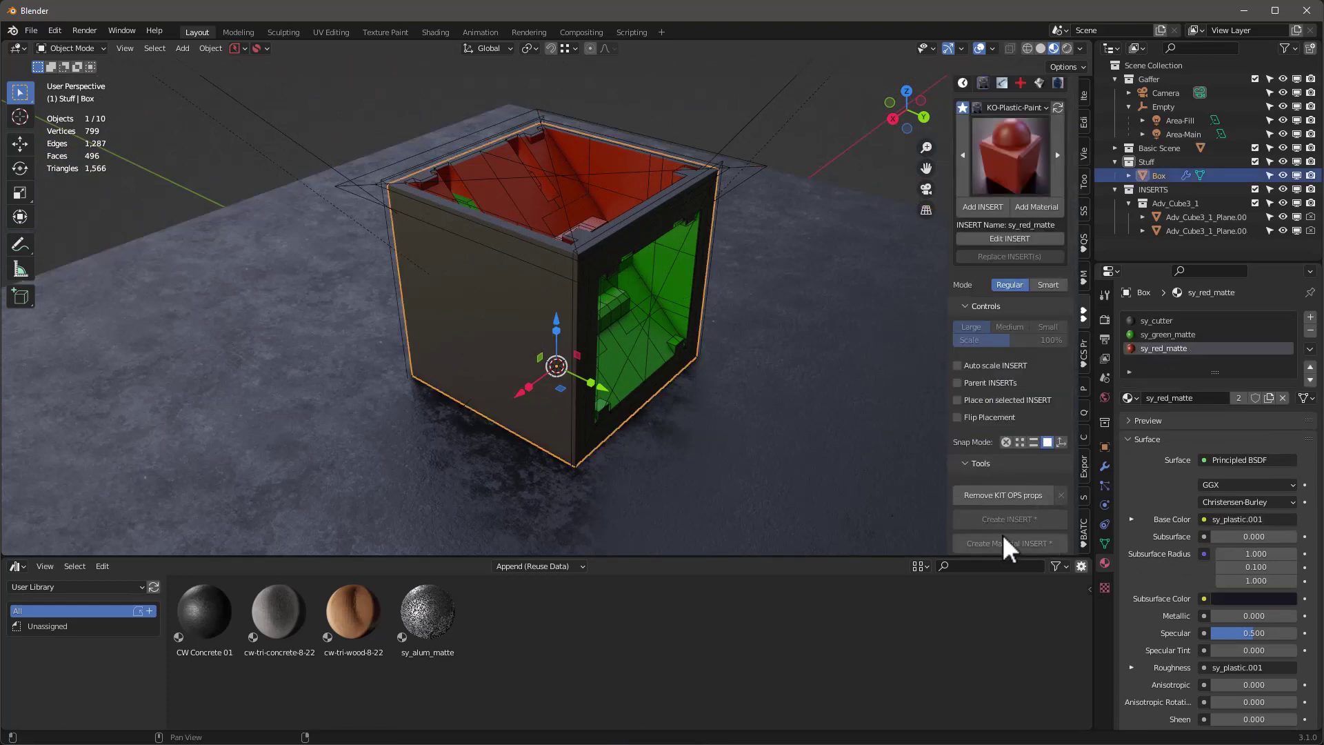
pyautogui.scroll(-4, 1002, 535)
pyautogui.click(1008, 457)
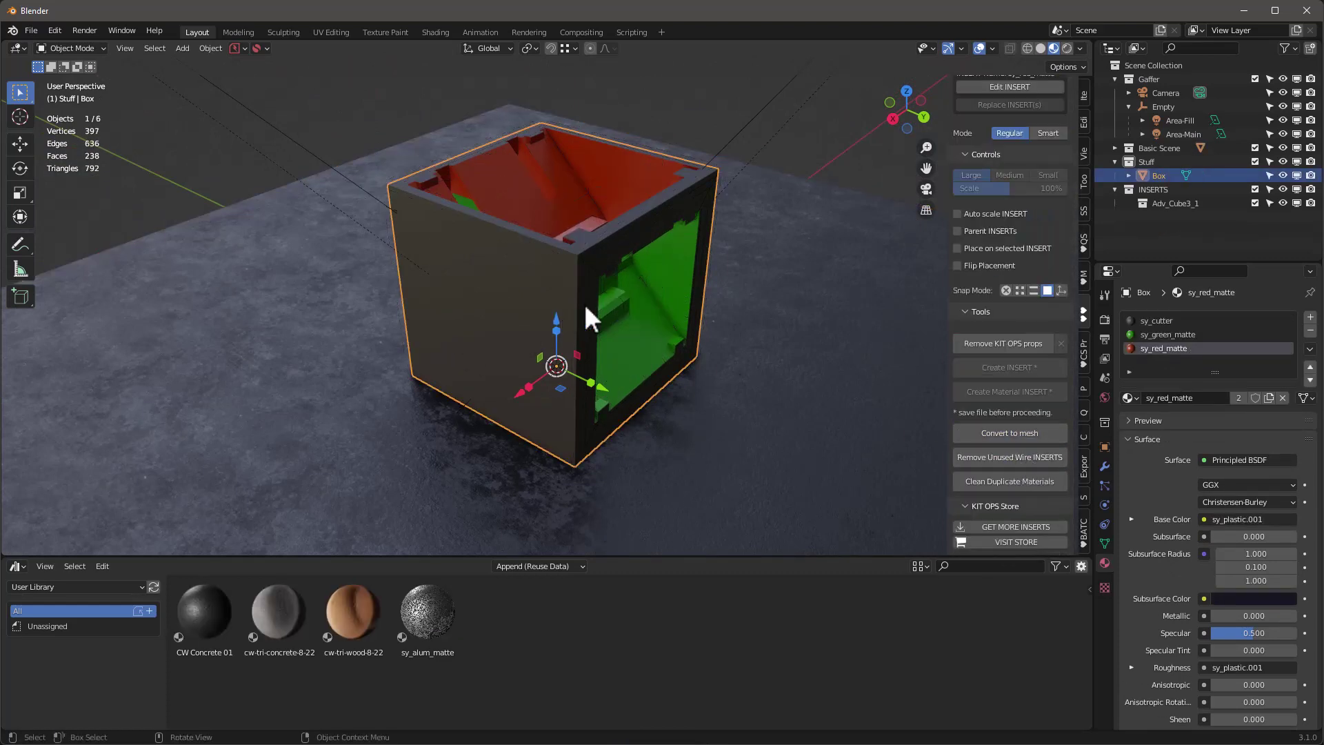
# Step: Enter Edit Mode on the box and select the lower sloped faces inside the green side cutout
pyautogui.press('Tab')
pyautogui.moveTo(576, 319); pyautogui.dragTo(572, 283, button='middle')
pyautogui.scroll(1, 644, 301)
pyautogui.click(643, 301)
pyautogui.keyDown('ctrl'); pyautogui.keyDown('shift'); pyautogui.click(529, 379); pyautogui.keyUp('shift'); pyautogui.keyUp('ctrl')
pyautogui.moveTo(580, 334); pyautogui.dragTo(636, 344, button='middle')
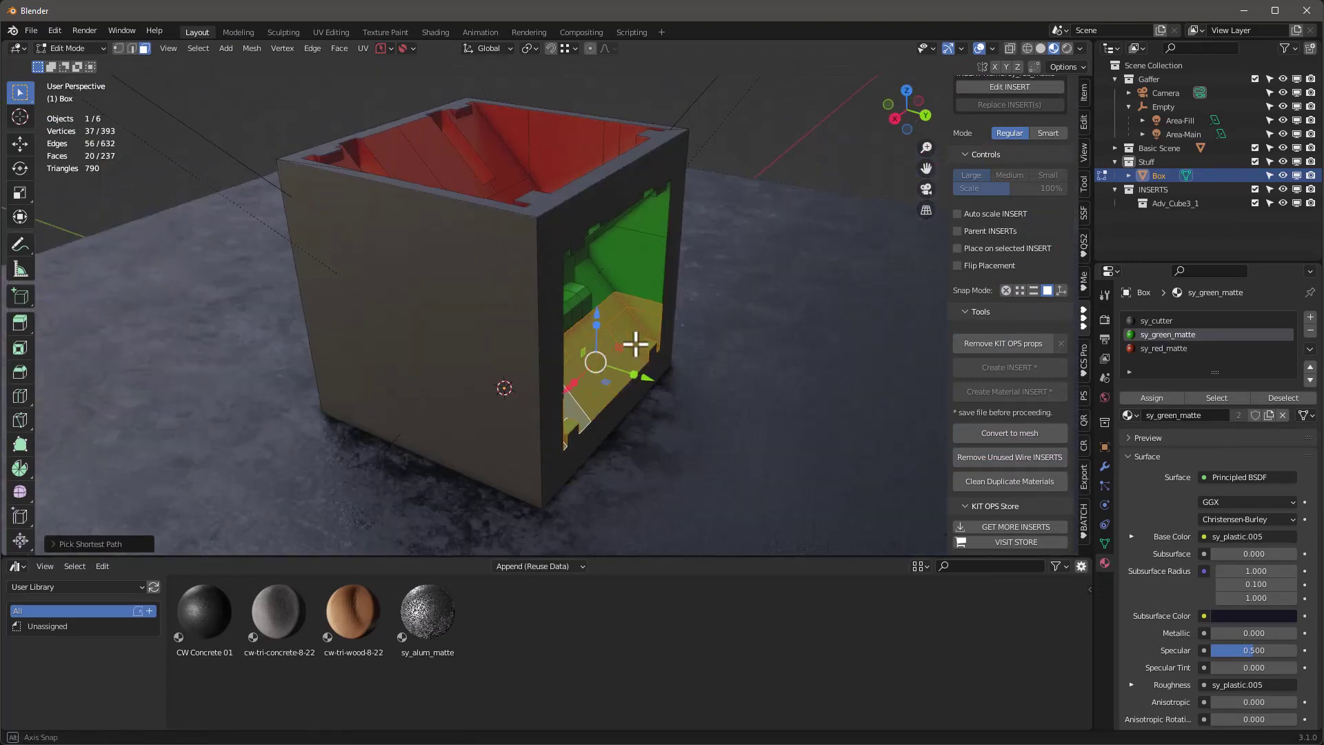
# Step: Add a fourth material slot to the box, load sy_blue_shiny into it, assign it to the selected faces and leave Edit Mode
pyautogui.click(1310, 317)
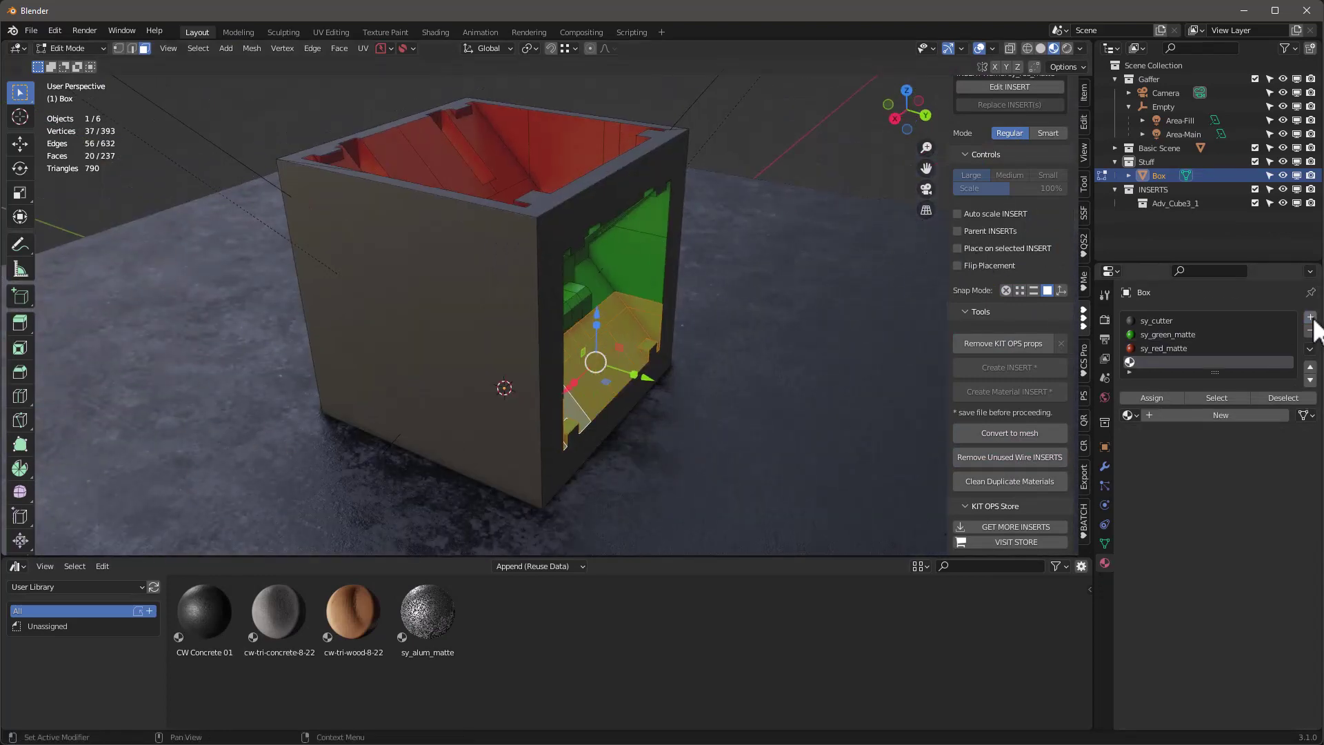
pyautogui.scroll(5, 1082, 303)
pyautogui.click(1028, 274)
pyautogui.click(1017, 284)
pyautogui.click(1023, 268)
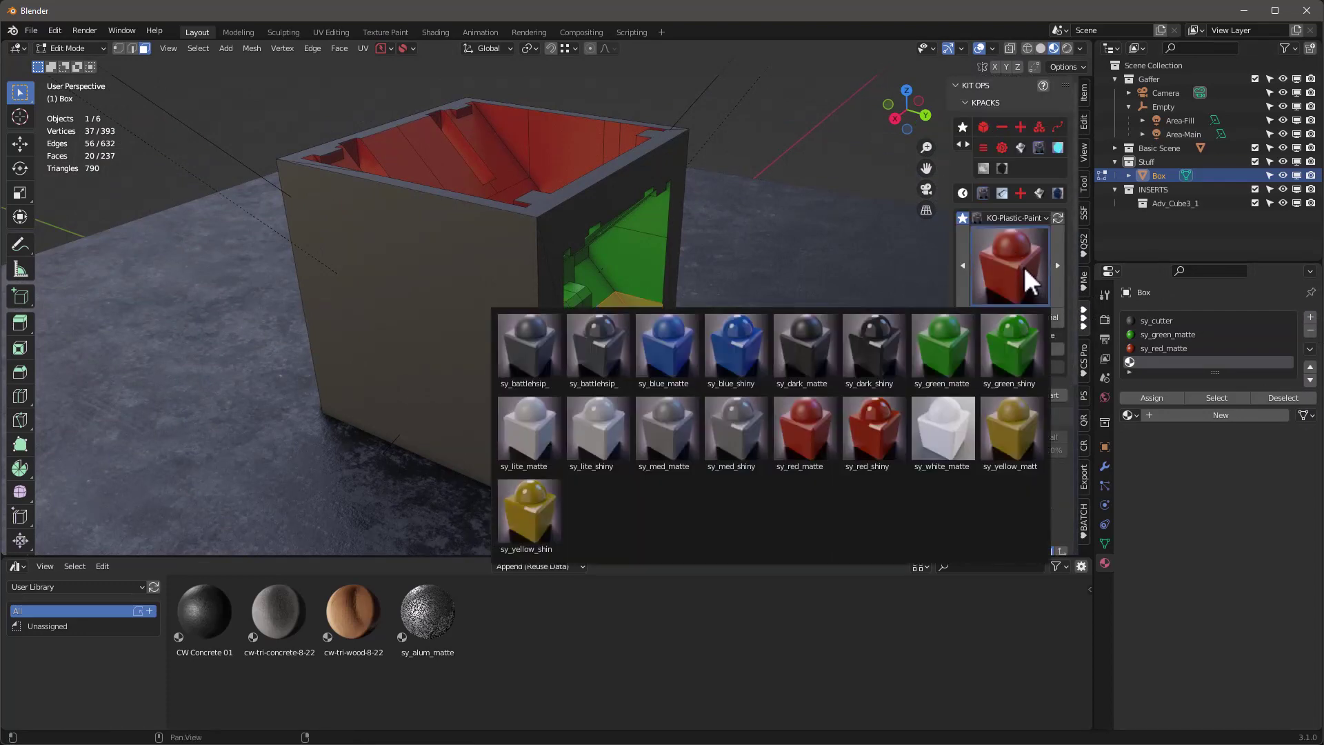
pyautogui.click(745, 350)
pyautogui.click(1027, 319)
pyautogui.click(1139, 398)
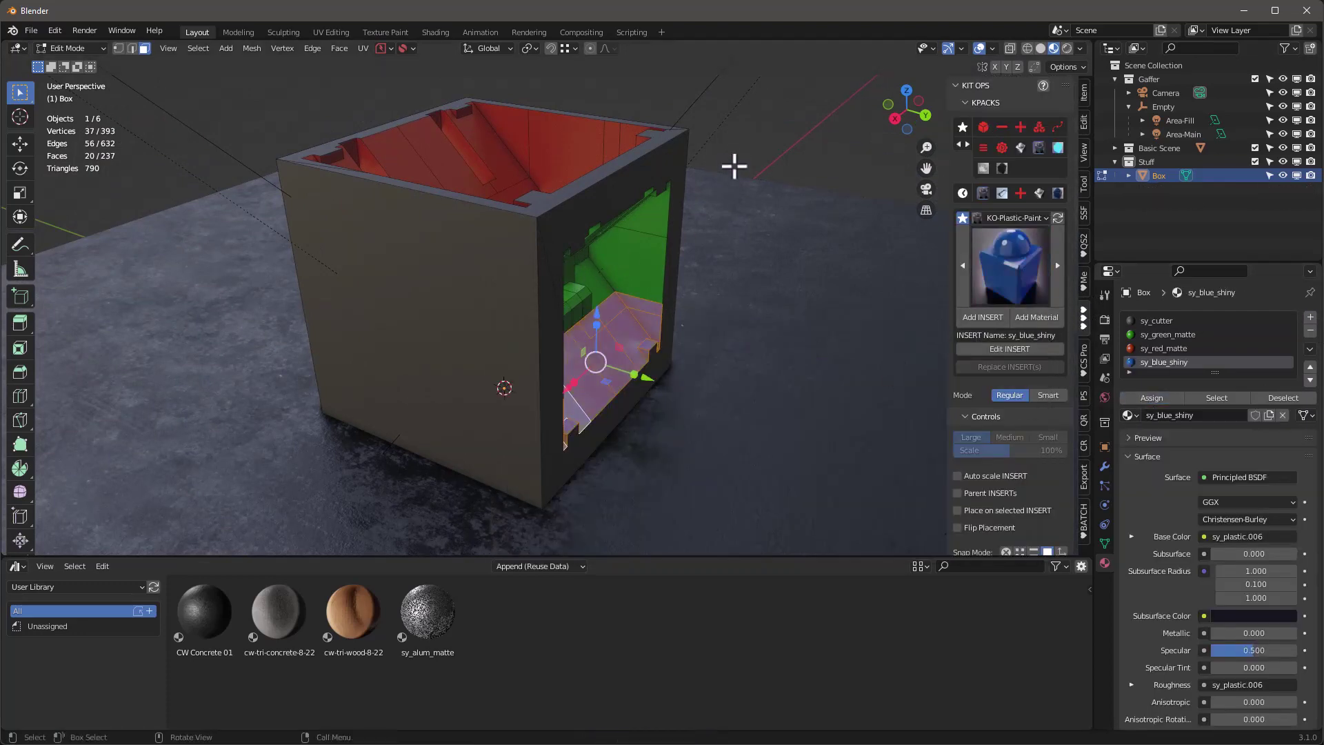
pyautogui.press('Tab')
# Step: Apply the library materials CW Concrete 01 to the box's outer shell and cw-tri-concrete-8-22 to its green side cutout
pyautogui.scroll(-4, 721, 183)
pyautogui.moveTo(523, 225); pyautogui.dragTo(434, 257, button='middle')
pyautogui.scroll(3, 607, 245)
pyautogui.moveTo(574, 225); pyautogui.dragTo(566, 197, button='middle')
pyautogui.scroll(1, 438, 260)
pyautogui.moveTo(437, 258); pyautogui.dragTo(467, 307, button='middle')
pyautogui.moveTo(200, 613); pyautogui.dragTo(670, 283)
pyautogui.moveTo(273, 612); pyautogui.dragTo(414, 262)
# Step: Apply library materials to the cutouts: cw-tri-wood-8-22 on the top, sy_alum_matte on the side and cw-tri-concrete-8-22 on the blue faces
pyautogui.moveTo(635, 308); pyautogui.dragTo(489, 356, button='middle')
pyautogui.moveTo(353, 612); pyautogui.dragTo(522, 201)
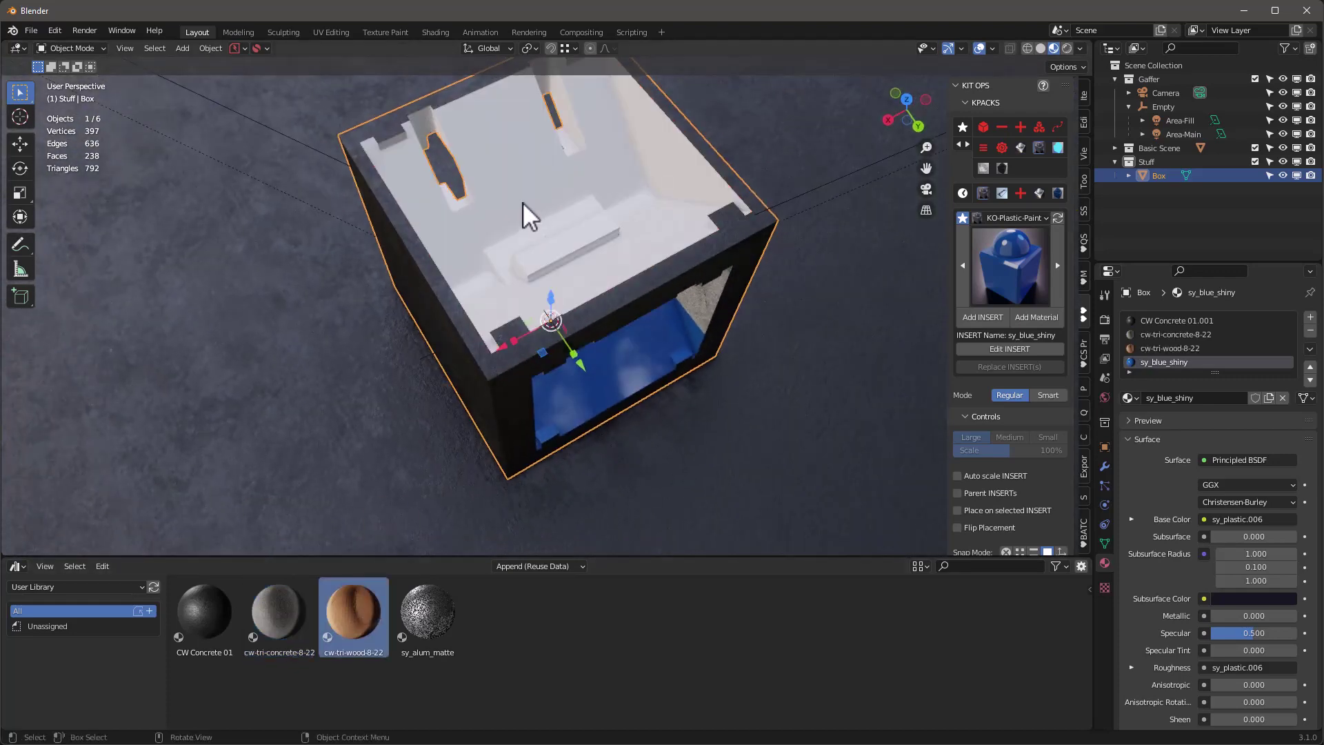
pyautogui.moveTo(589, 329); pyautogui.dragTo(560, 244, button='middle')
pyautogui.moveTo(427, 612); pyautogui.dragTo(515, 247)
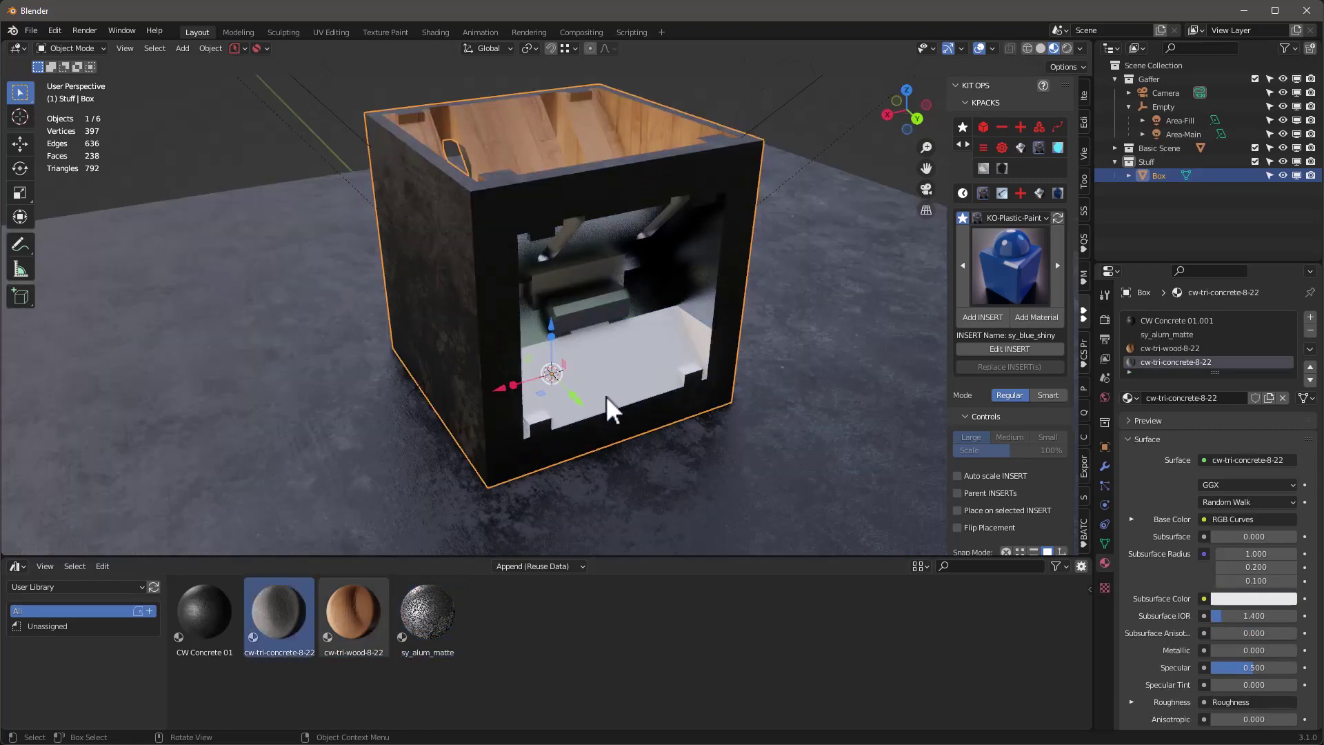
pyautogui.moveTo(606, 396); pyautogui.dragTo(557, 405, button='middle')
pyautogui.click(623, 242)
pyautogui.click(557, 405)
pyautogui.scroll(-3, 557, 405)
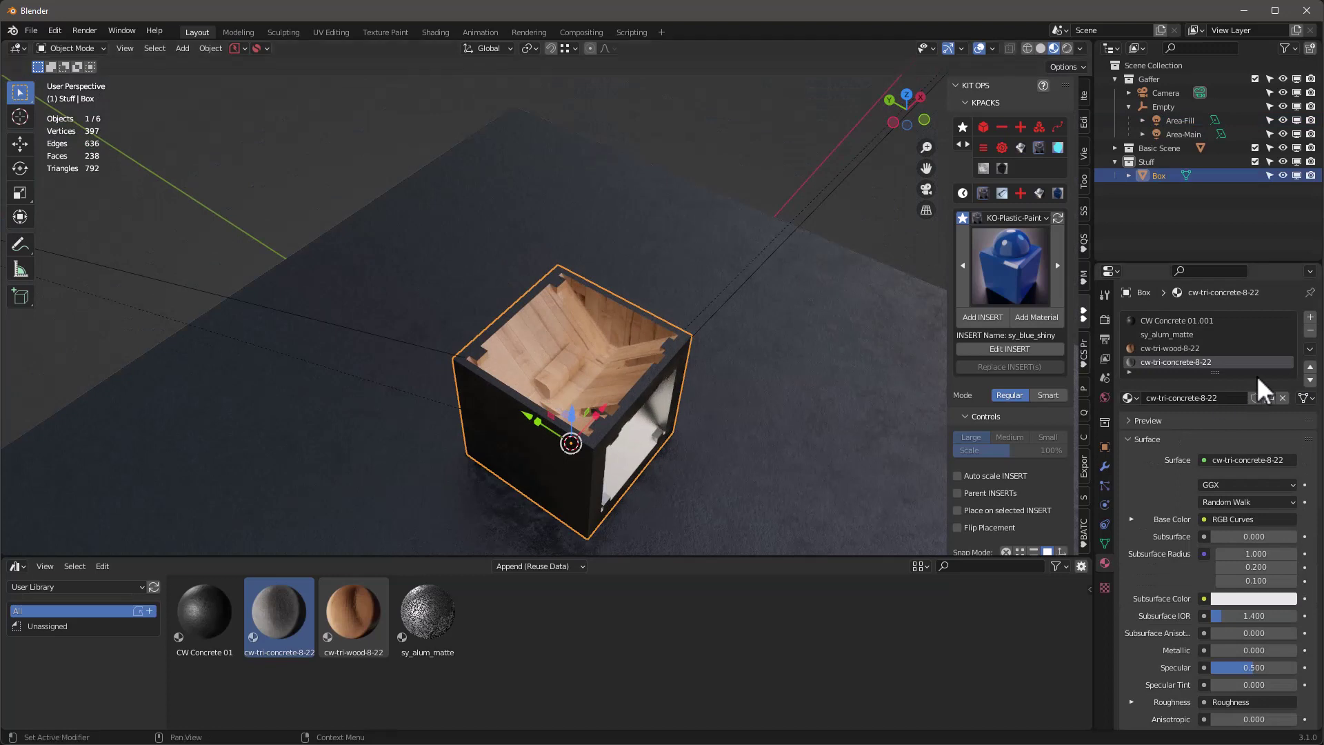
# Step: Replace the CW Concrete 01.001 material in the box's first slot with the KIT OPS material sy_blue_shiny
pyautogui.click(1170, 320)
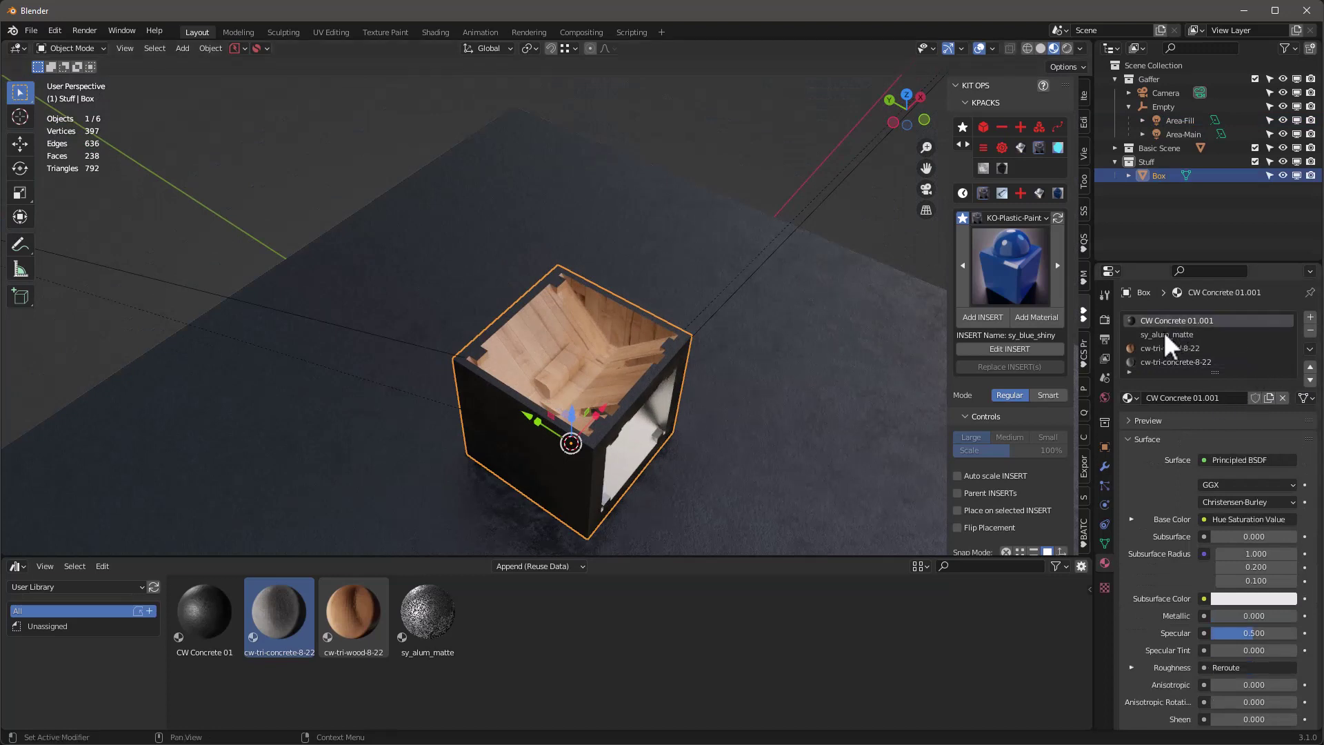
pyautogui.click(1040, 316)
pyautogui.keyDown('shift'); pyautogui.moveTo(673, 466); pyautogui.dragTo(611, 354, button='middle'); pyautogui.keyUp('shift')
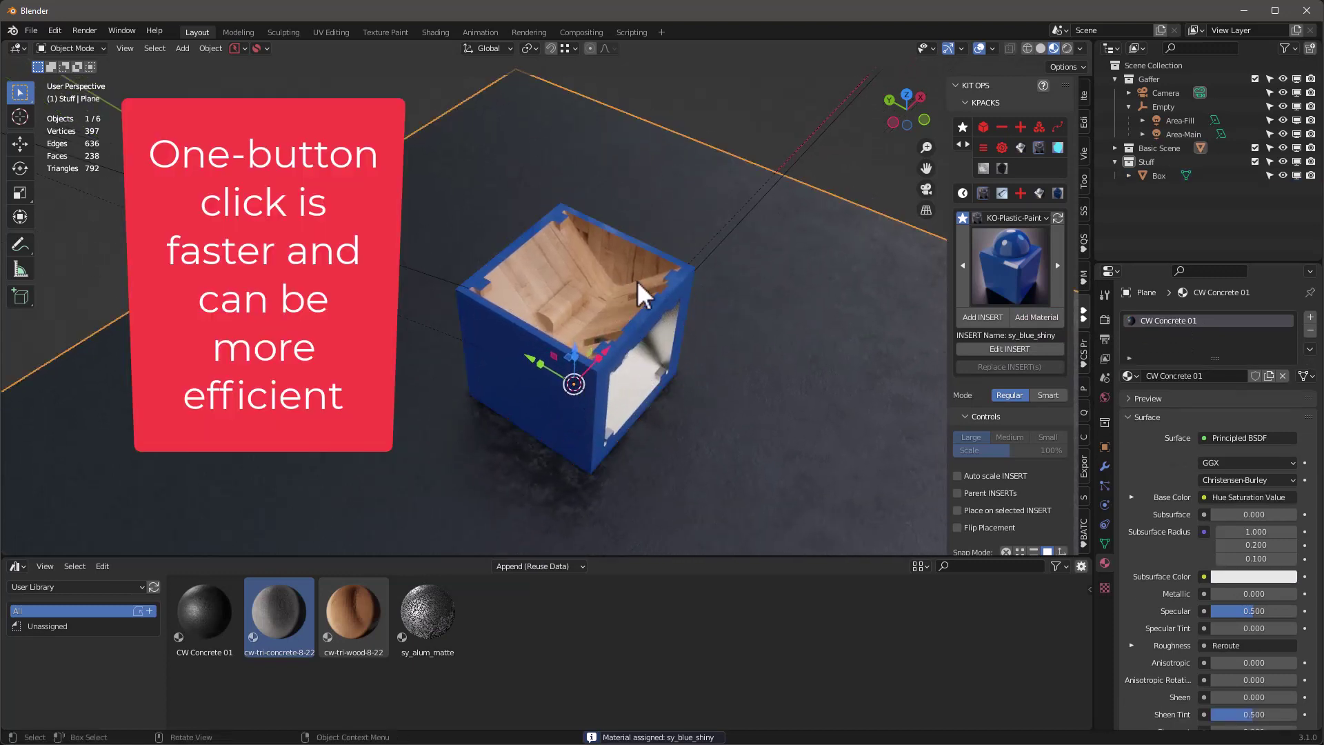
# Step: Replace the cw-tri-wood-8-22 material in the box's third slot with sy_green_matte from KO-Plastic-Paint
pyautogui.click(1166, 347)
pyautogui.click(999, 296)
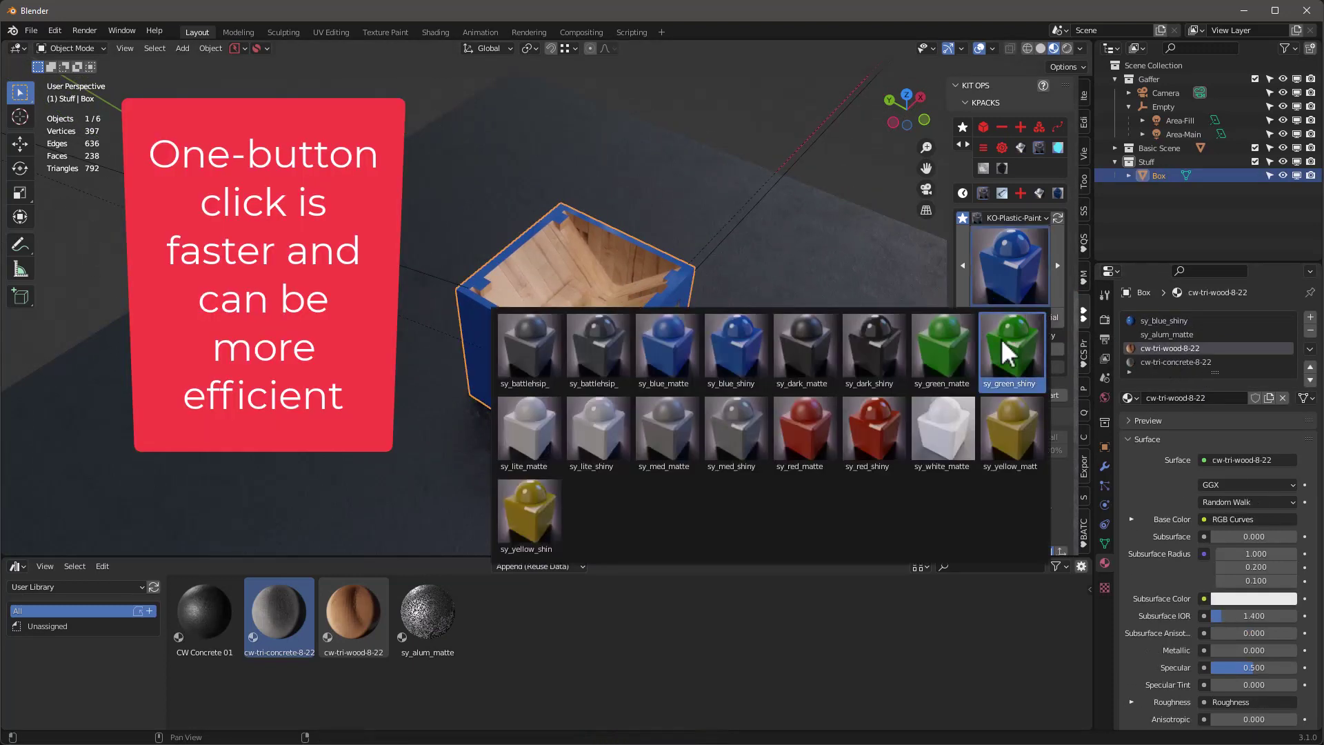
pyautogui.click(952, 343)
pyautogui.click(1037, 316)
pyautogui.moveTo(597, 359); pyautogui.dragTo(537, 375, button='middle')
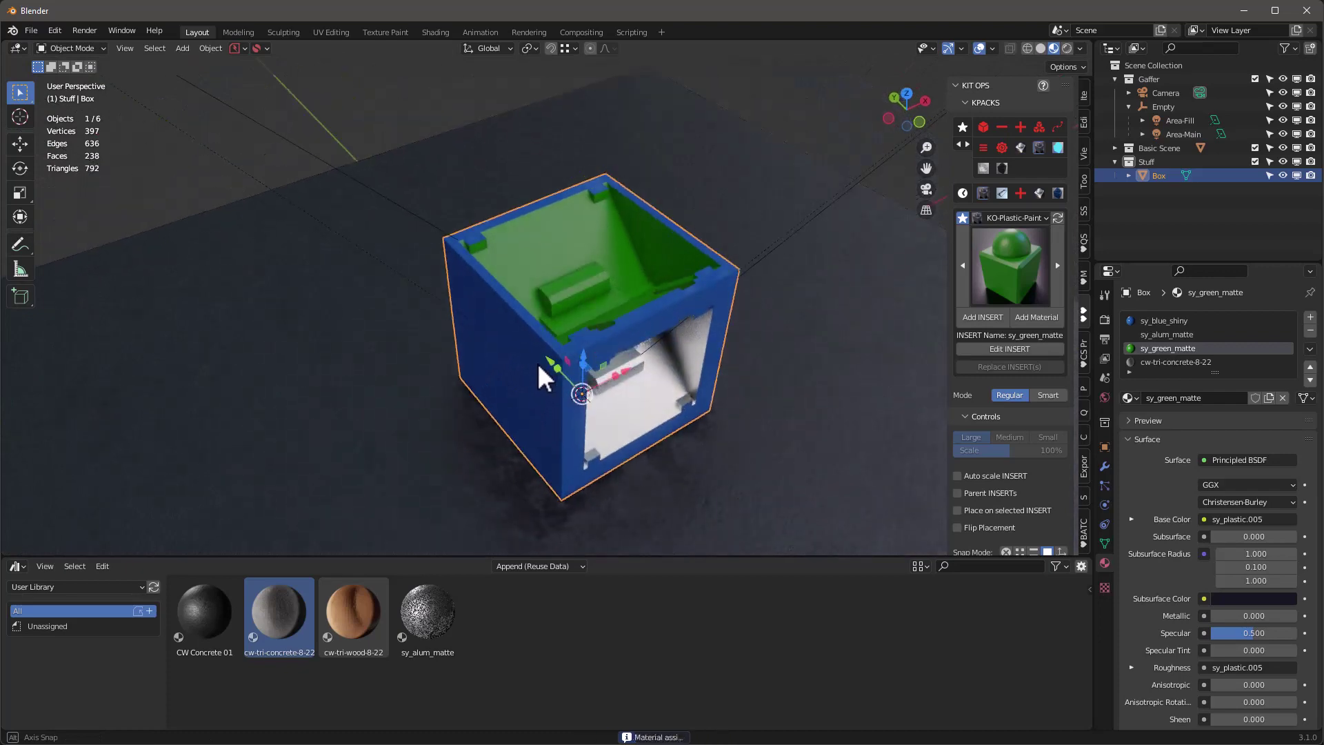
# Step: Replace the cw-tri-concrete-8-22 material in the box's fourth slot with sy_med_matte and inspect the inside of the side cutout
pyautogui.click(1165, 362)
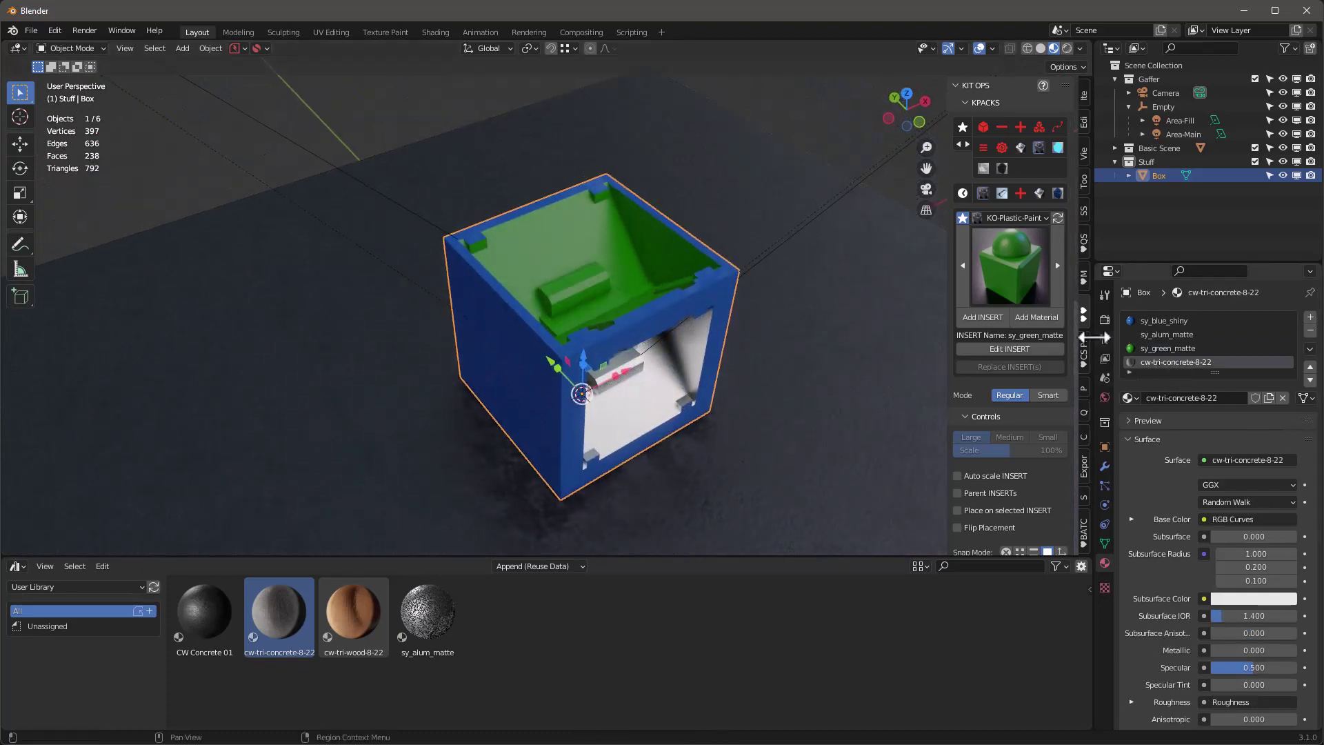
pyautogui.click(1018, 282)
pyautogui.click(680, 361)
pyautogui.moveTo(680, 361); pyautogui.dragTo(717, 234, button='middle')
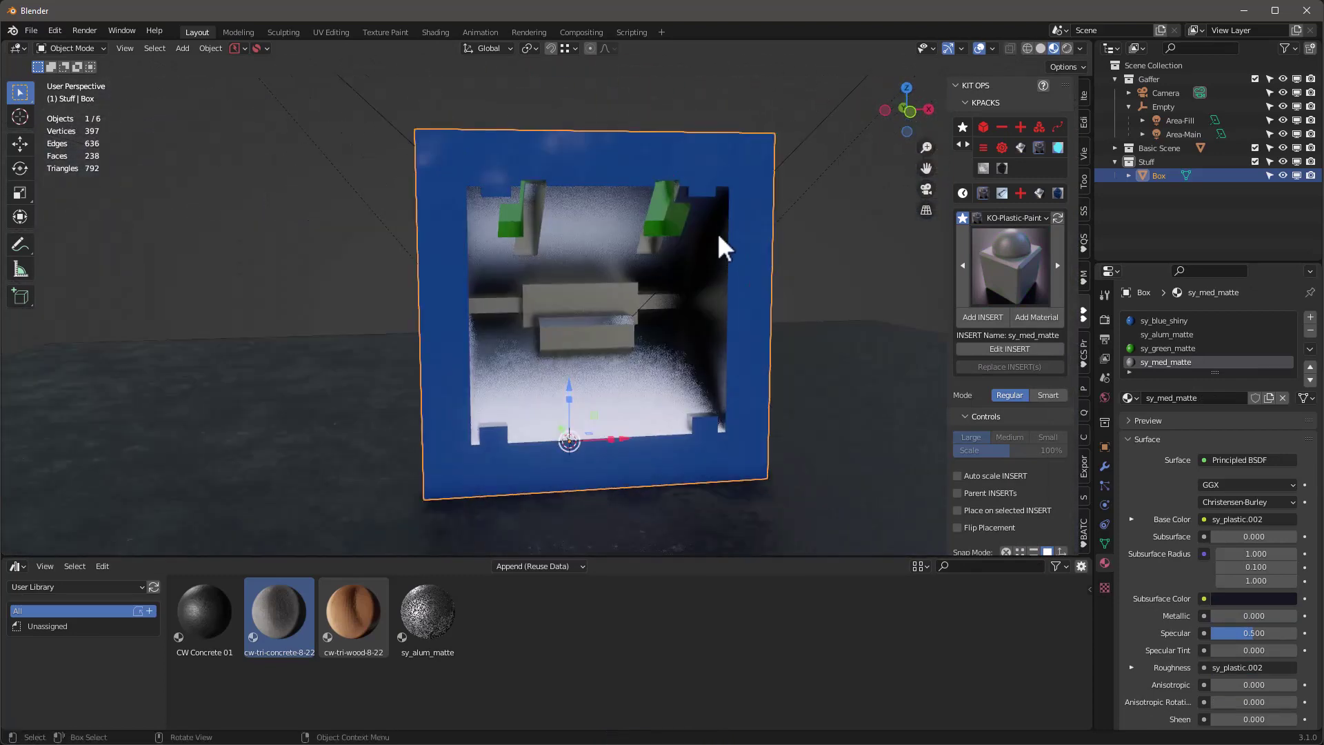
pyautogui.scroll(2, 710, 212)
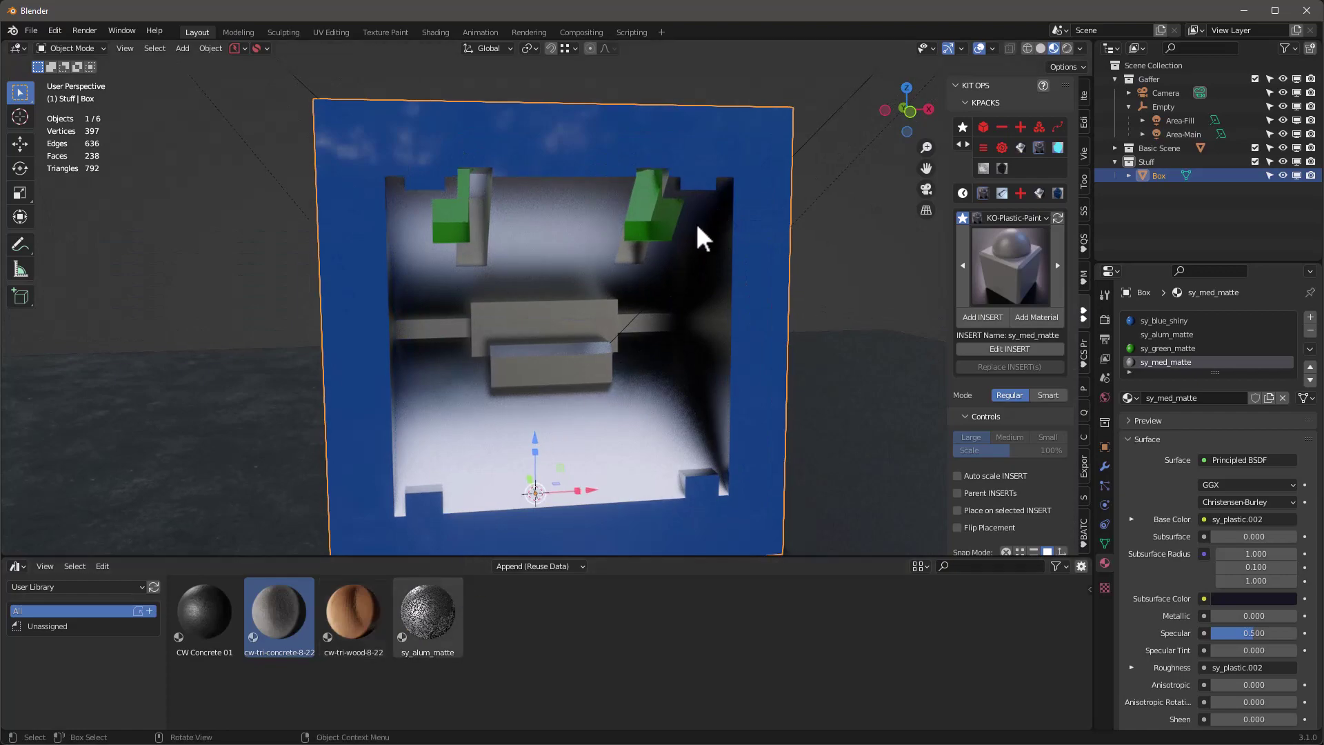
pyautogui.scroll(-3, 717, 200)
pyautogui.moveTo(722, 208); pyautogui.dragTo(677, 386, button='middle')
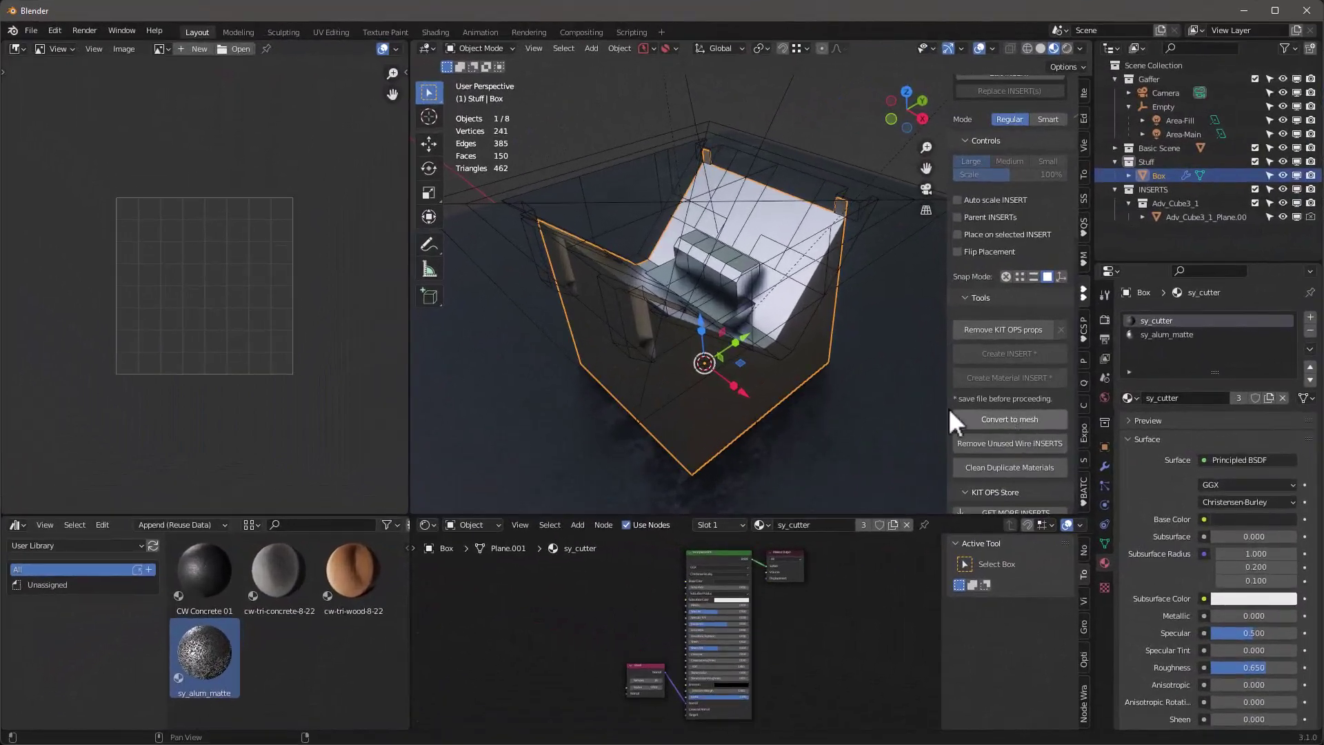
# Step: Remove the unused wire INSERTS from the scene and apply the library material CW Concrete 01 to the box's outer shell
pyautogui.click(1011, 443)
pyautogui.moveTo(742, 359)
pyautogui.mouseDown(button='middle')
pyautogui.moveTo(610, 342)
pyautogui.moveTo(661, 362)
pyautogui.moveTo(730, 342)
pyautogui.mouseUp(button='middle')
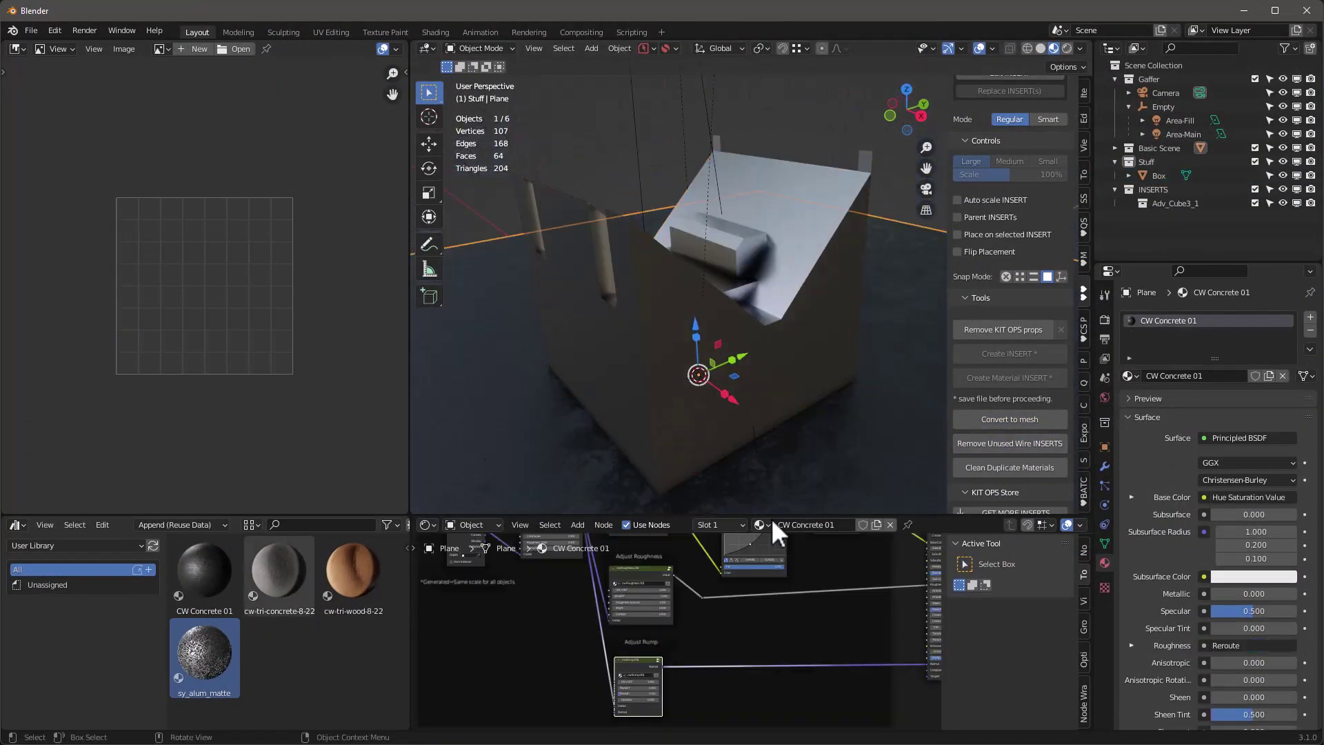
pyautogui.click(196, 571)
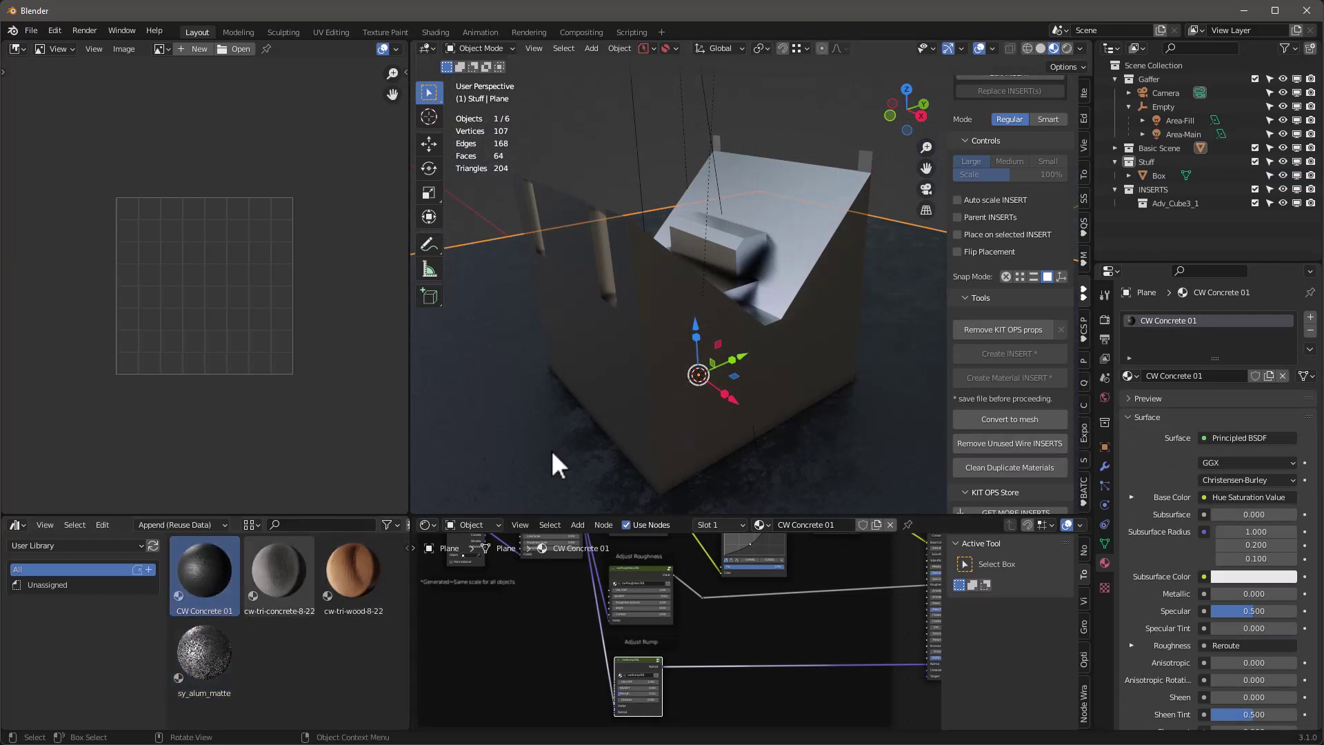
pyautogui.moveTo(201, 568); pyautogui.dragTo(639, 357)
pyautogui.moveTo(630, 362); pyautogui.dragTo(656, 375, button='middle')
# Step: Add a UV sphere and raise it above the box
pyautogui.hotkey('shift', 'a')
pyautogui.moveTo(655, 375)
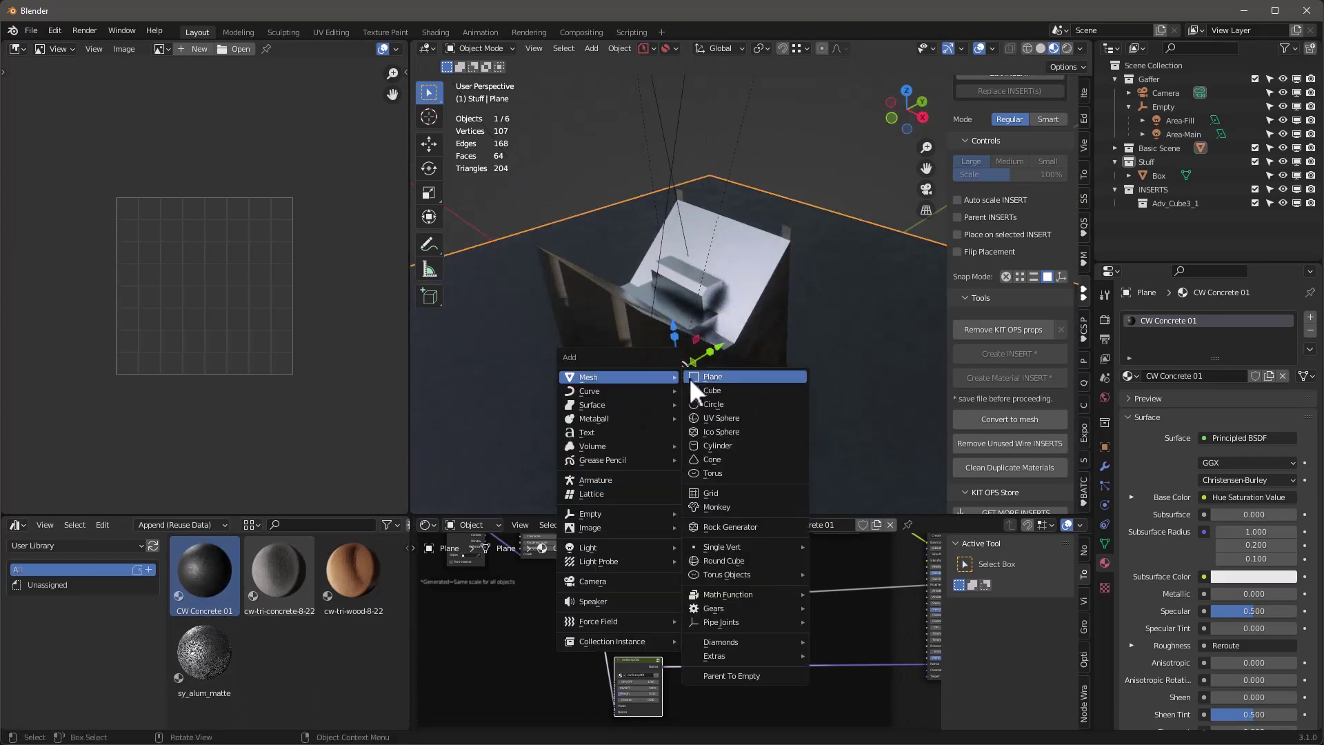
pyautogui.click(729, 417)
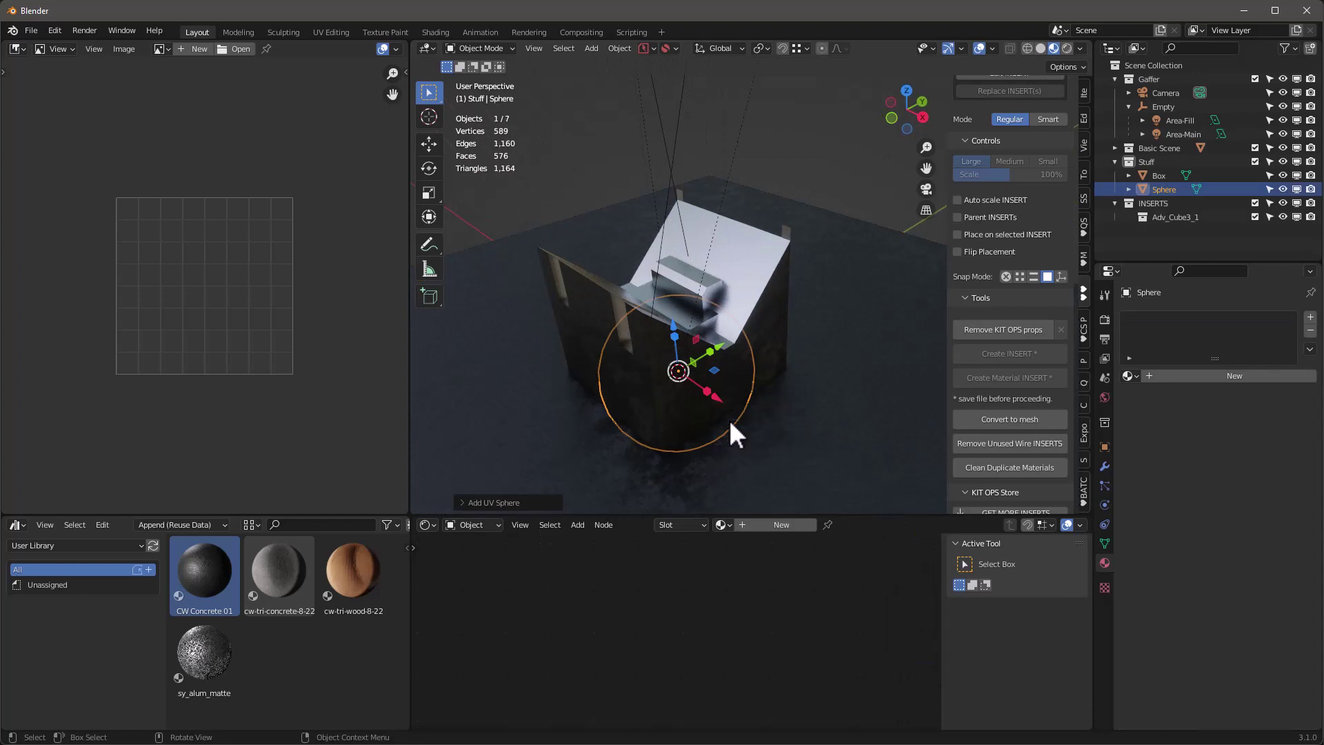
pyautogui.moveTo(676, 346); pyautogui.dragTo(667, 157)
pyautogui.rightClick(669, 157)
pyautogui.click(673, 156)
# Step: Apply the library material CW Concrete 01 to the sphere
pyautogui.moveTo(201, 577); pyautogui.dragTo(612, 179)
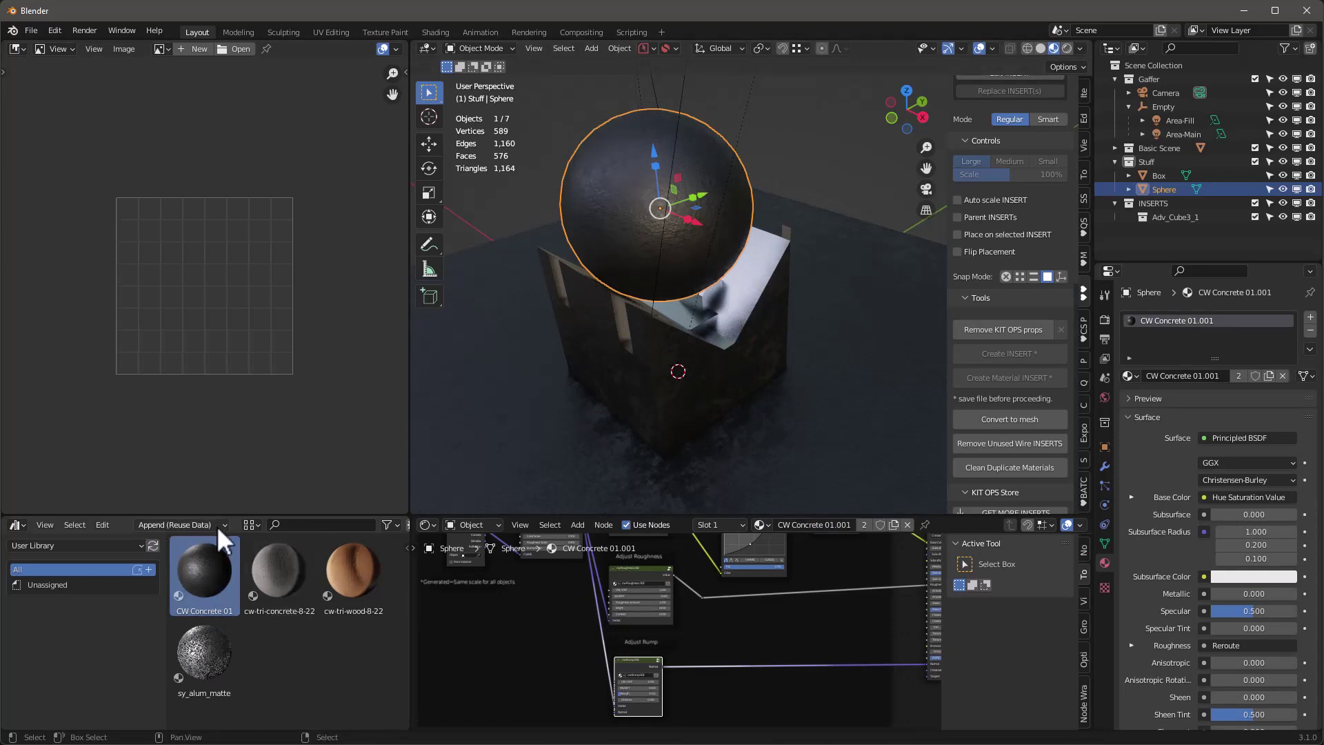
pyautogui.moveTo(863, 404); pyautogui.dragTo(766, 279, button='middle')
# Step: Display the linked cw-concrete-patchy-2K.jpg texture in the Image Editor to examine its source properties
pyautogui.click(160, 49)
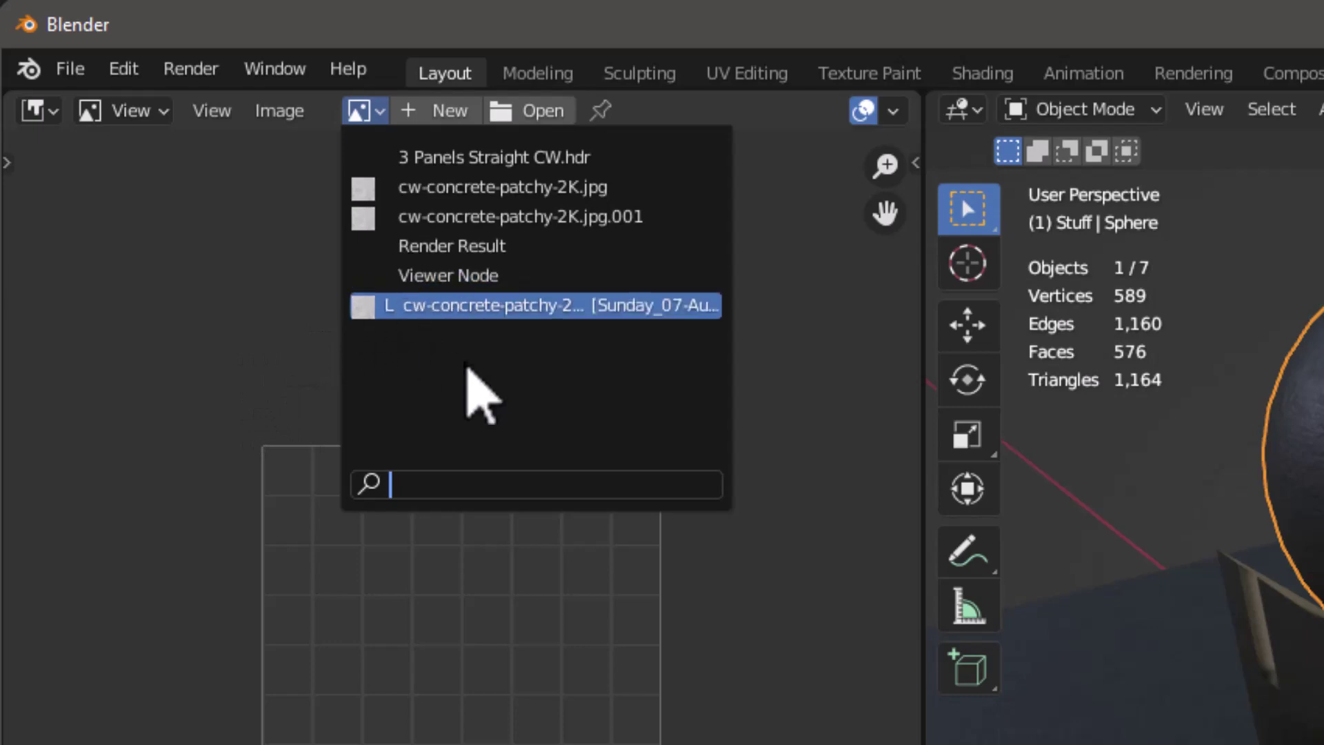
pyautogui.click(423, 314)
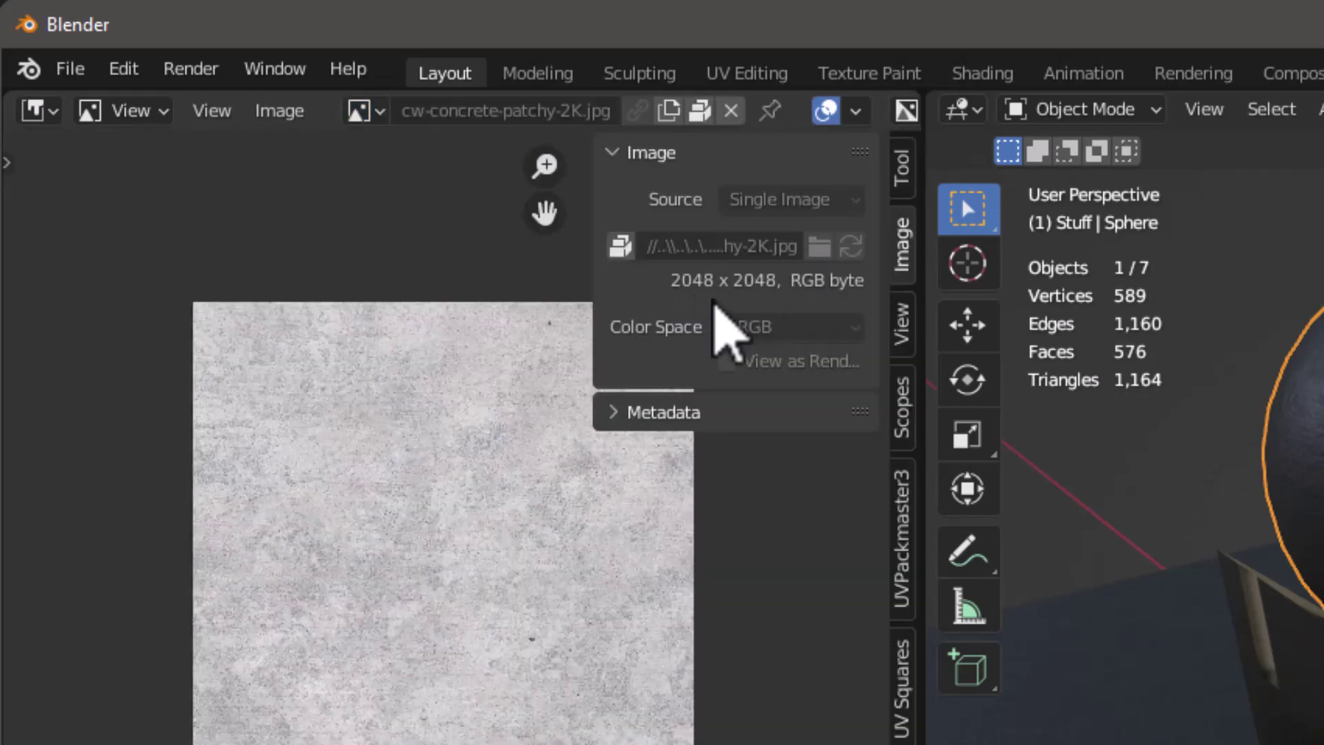
pyautogui.scroll(1, 473, 443)
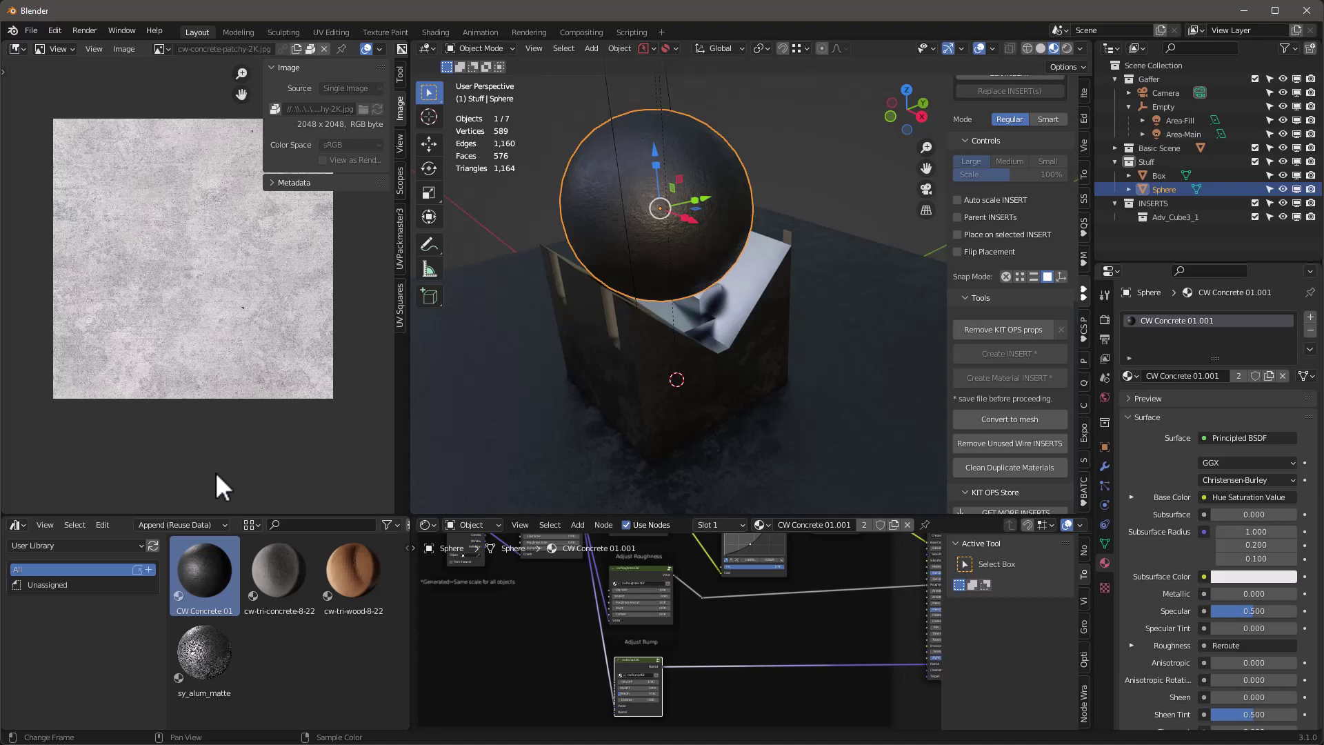
pyautogui.scroll(-5, 706, 197)
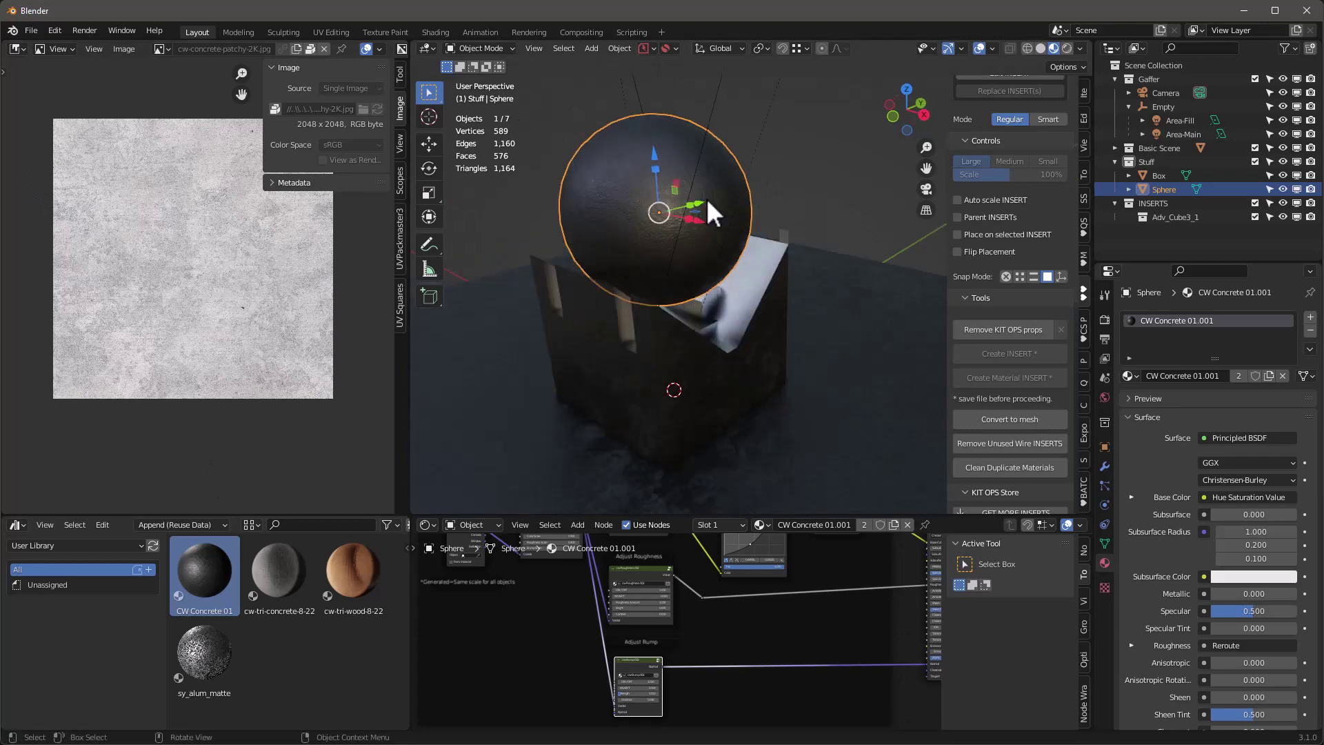
# Step: Select all objects in the scene and delete them
pyautogui.scroll(3, 648, 248)
pyautogui.press('a')
pyautogui.press('x')
pyautogui.click(649, 248)
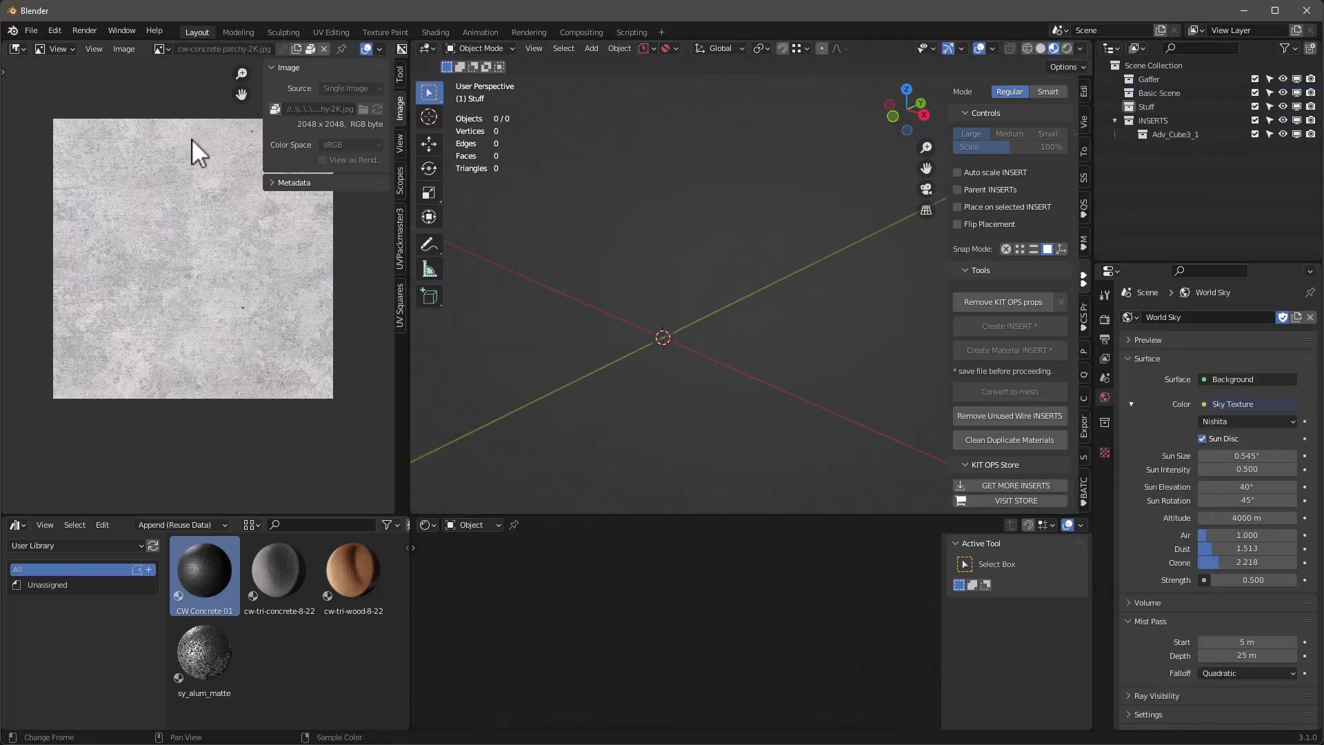
# Step: Clean up the file by purging its unused data-blocks
pyautogui.click(31, 31)
pyautogui.moveTo(59, 261)
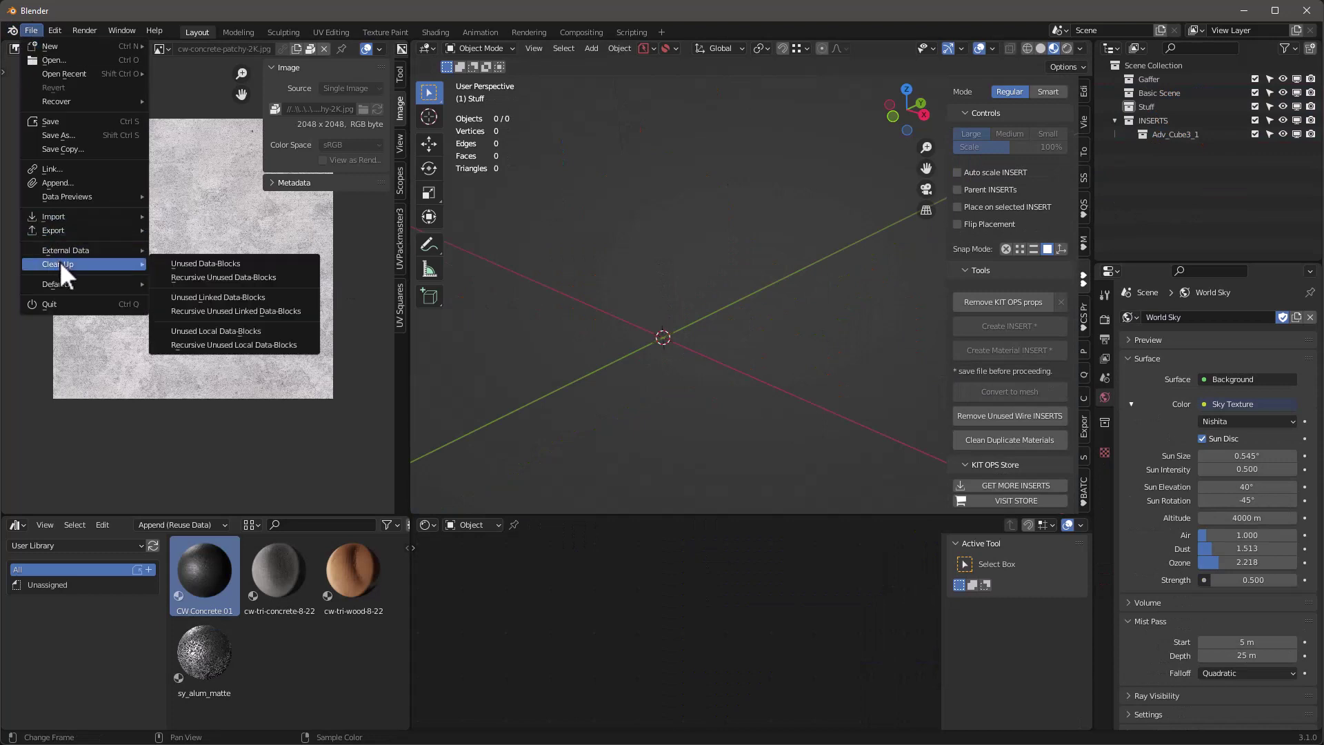
pyautogui.click(197, 267)
pyautogui.click(199, 277)
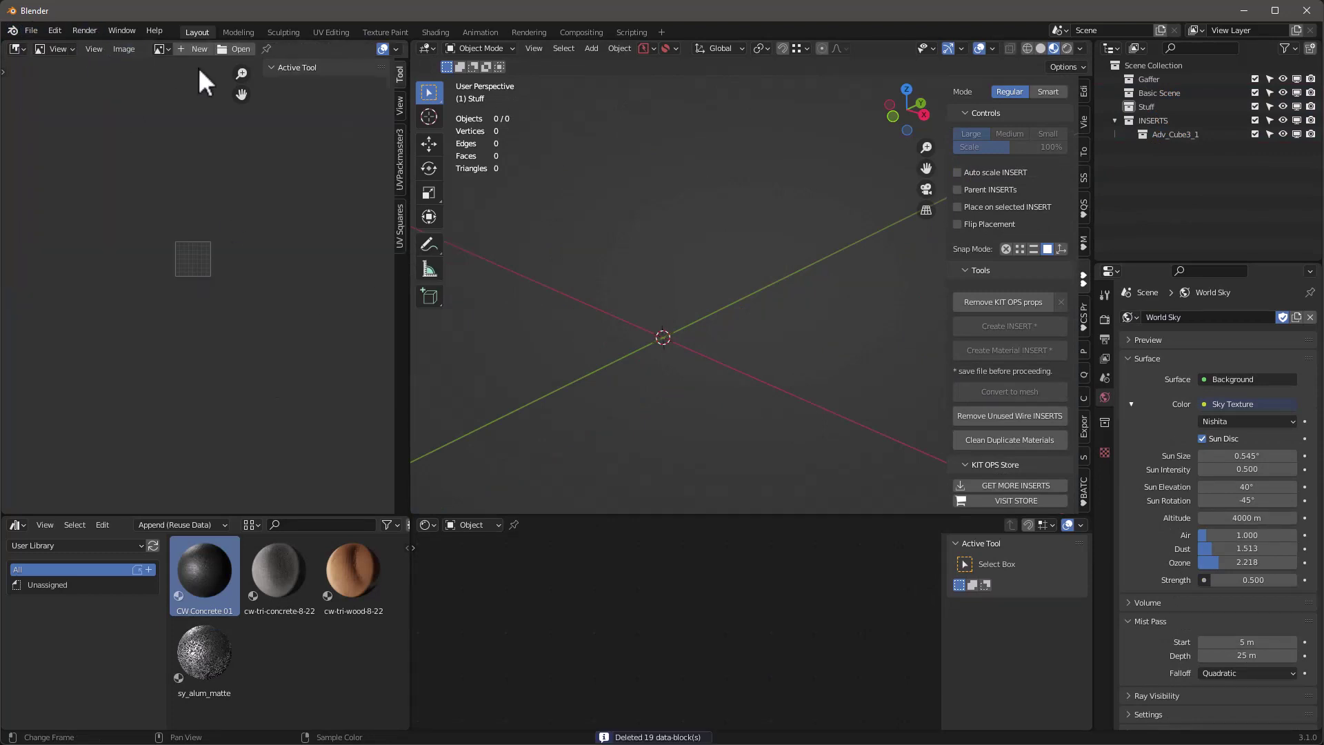
# Step: Display the local cw-concrete-patchy-2K.jpg image in the Image Editor and unlink it again
pyautogui.click(168, 48)
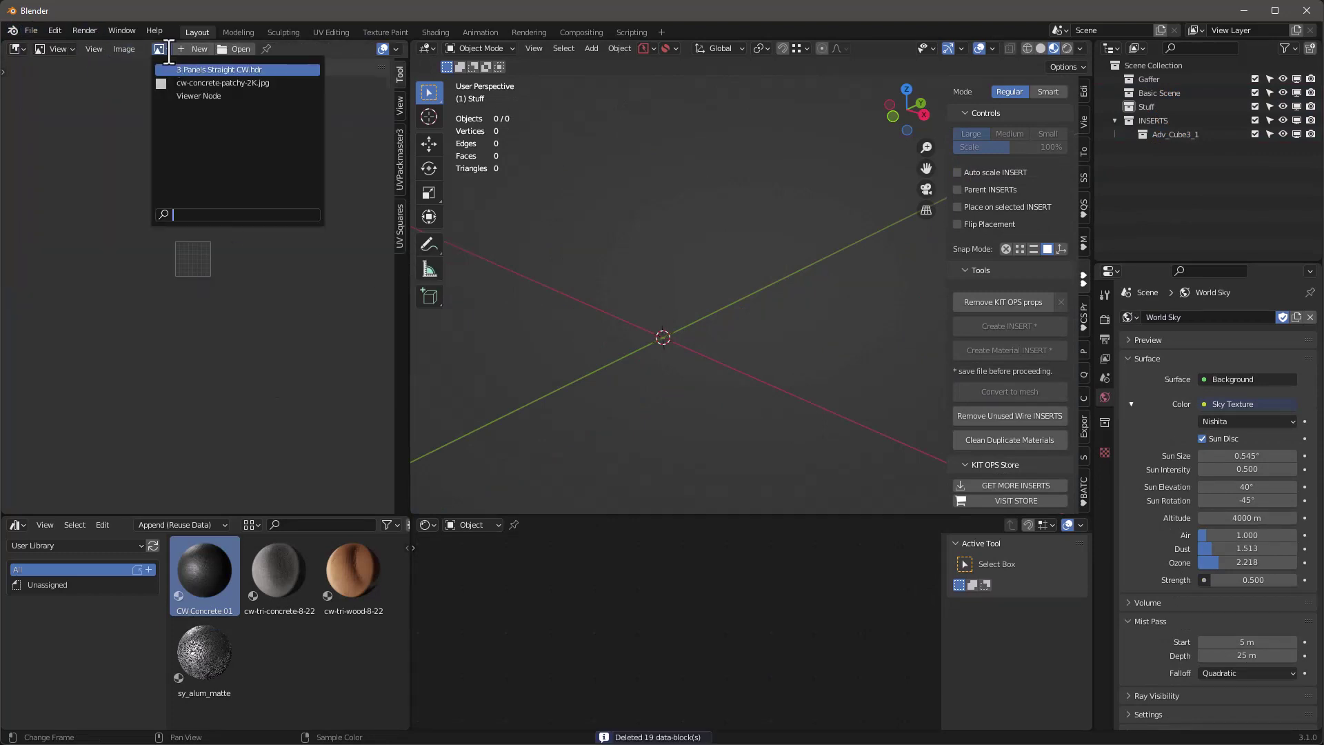
pyautogui.click(217, 83)
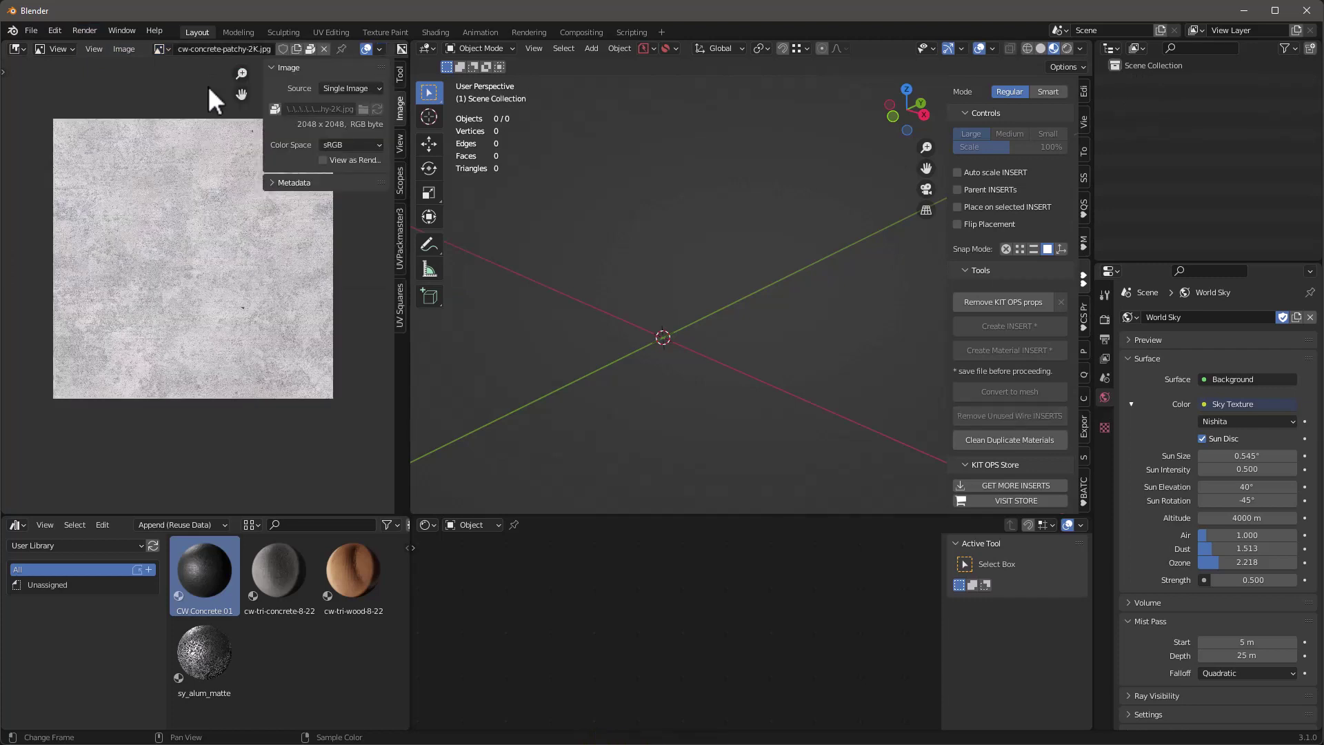
pyautogui.click(323, 48)
# Step: Purge the file's unused data-blocks once more
pyautogui.click(31, 31)
pyautogui.moveTo(84, 267)
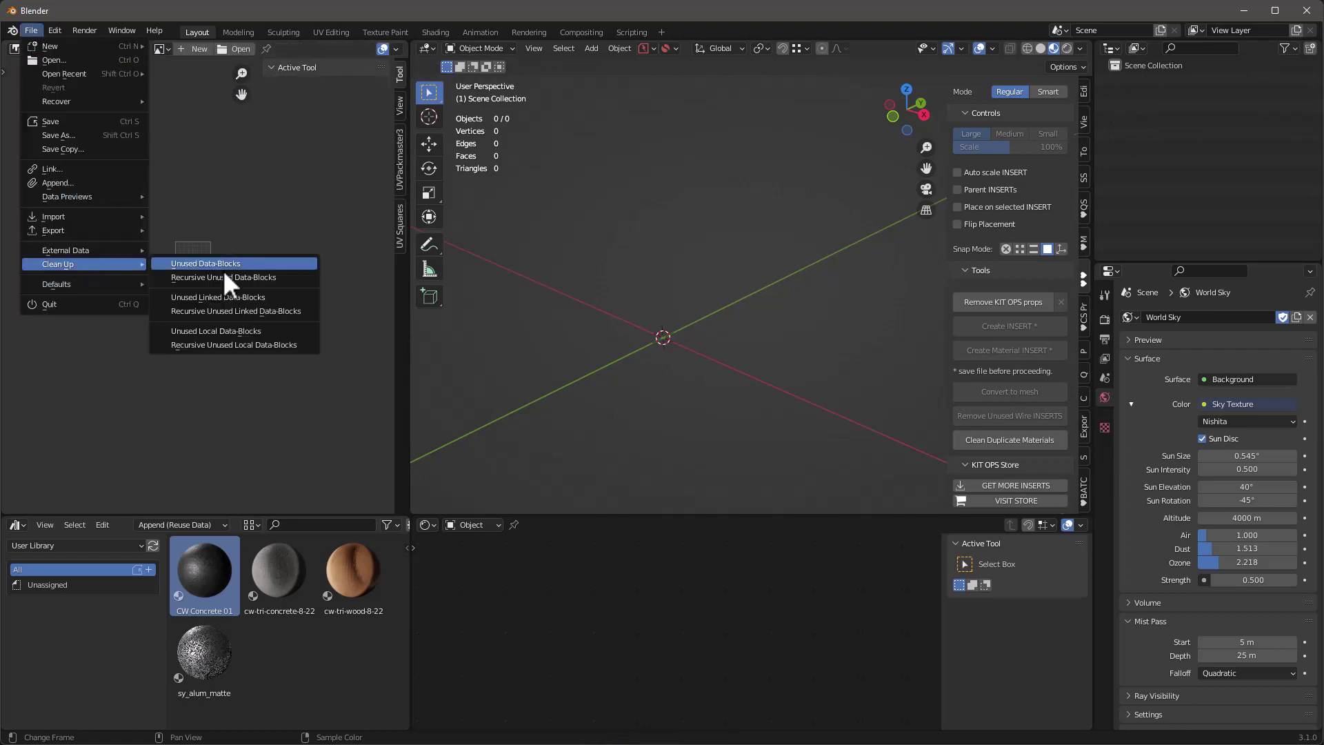
pyautogui.click(235, 271)
pyautogui.click(236, 274)
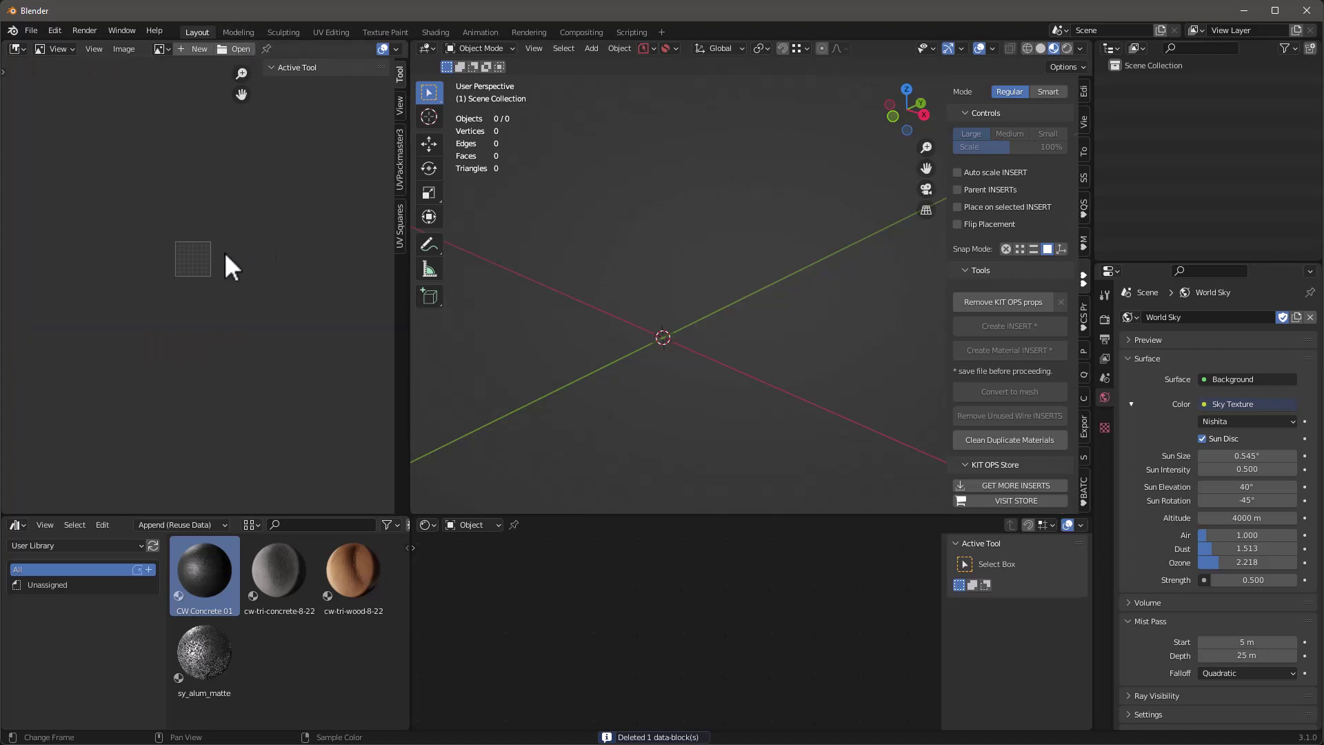
pyautogui.scroll(6, 188, 247)
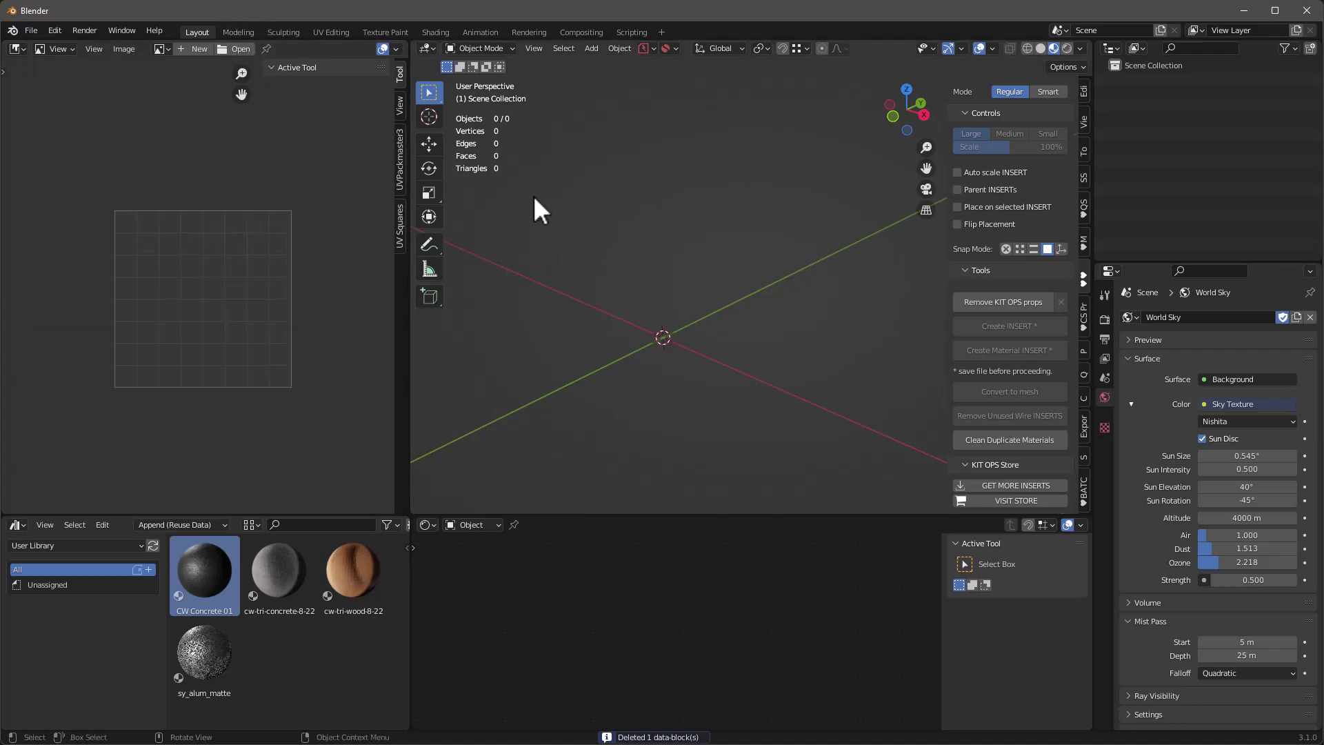
# Step: Add a mesh cube to the empty scene
pyautogui.hotkey('shift', 'a')
pyautogui.moveTo(619, 242)
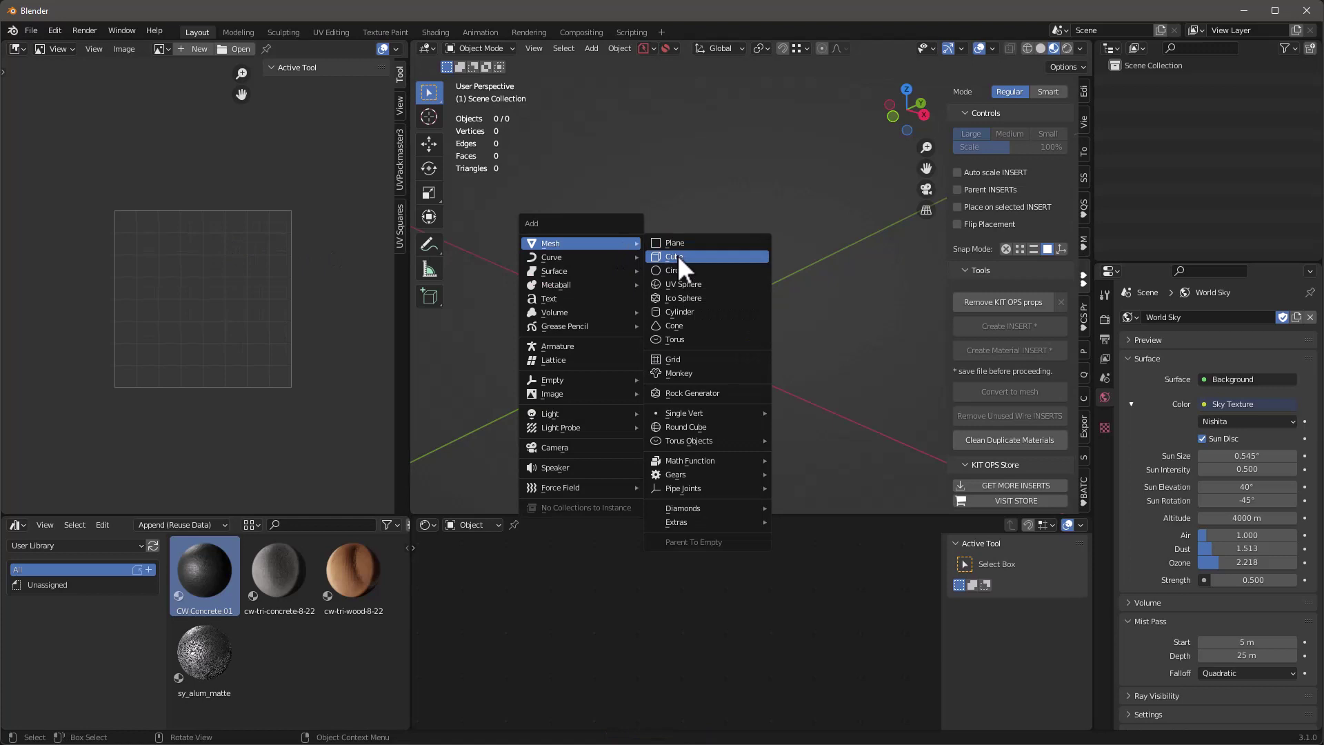
pyautogui.click(677, 255)
pyautogui.moveTo(550, 353); pyautogui.dragTo(726, 296, button='middle')
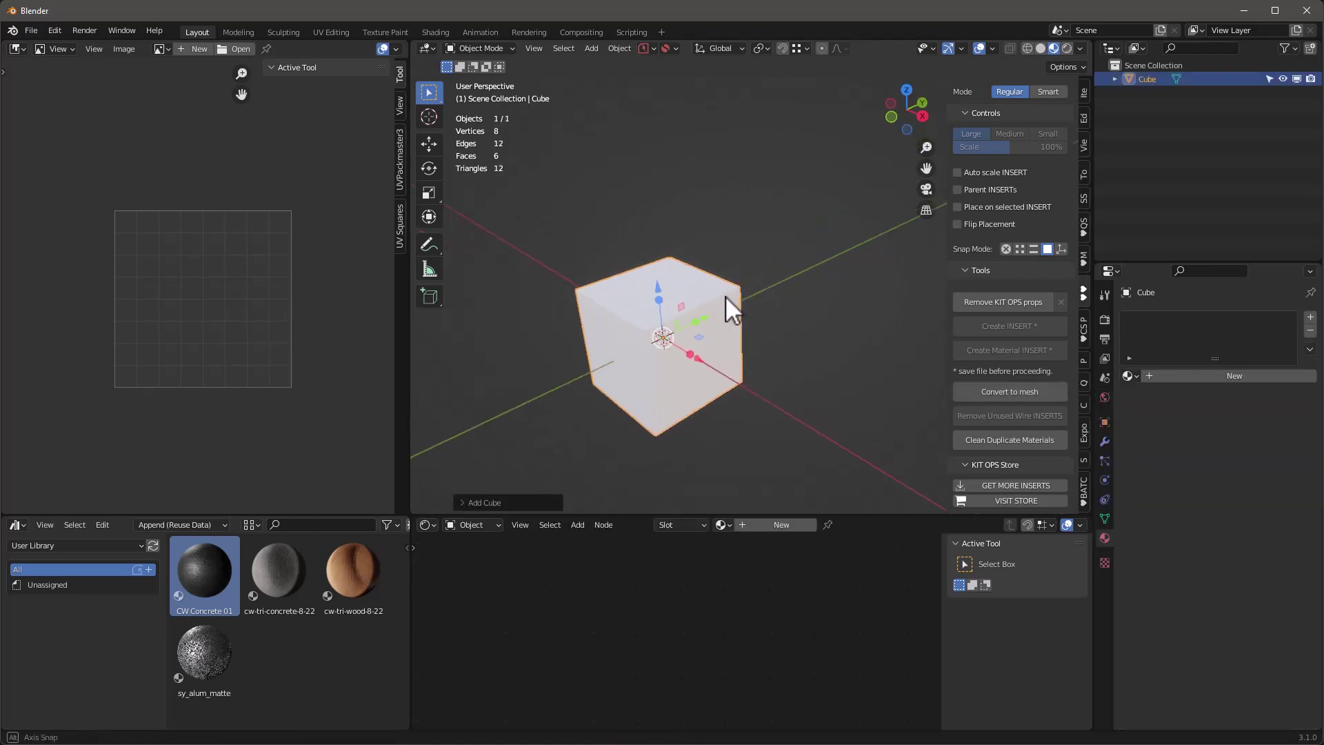
# Step: Add the Concrete-Rough material from the cw Concrete KPACK to the cube and check the file's image list
pyautogui.scroll(8, 1081, 293)
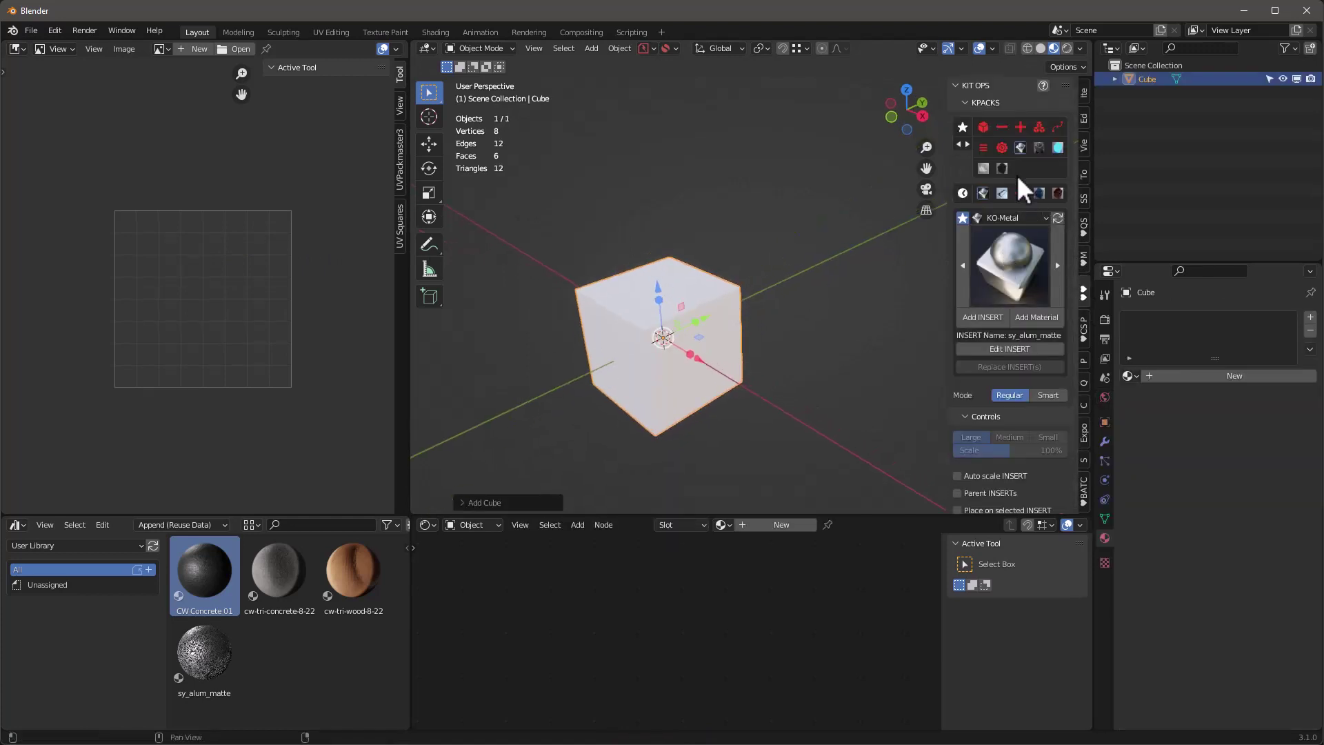
pyautogui.click(1011, 218)
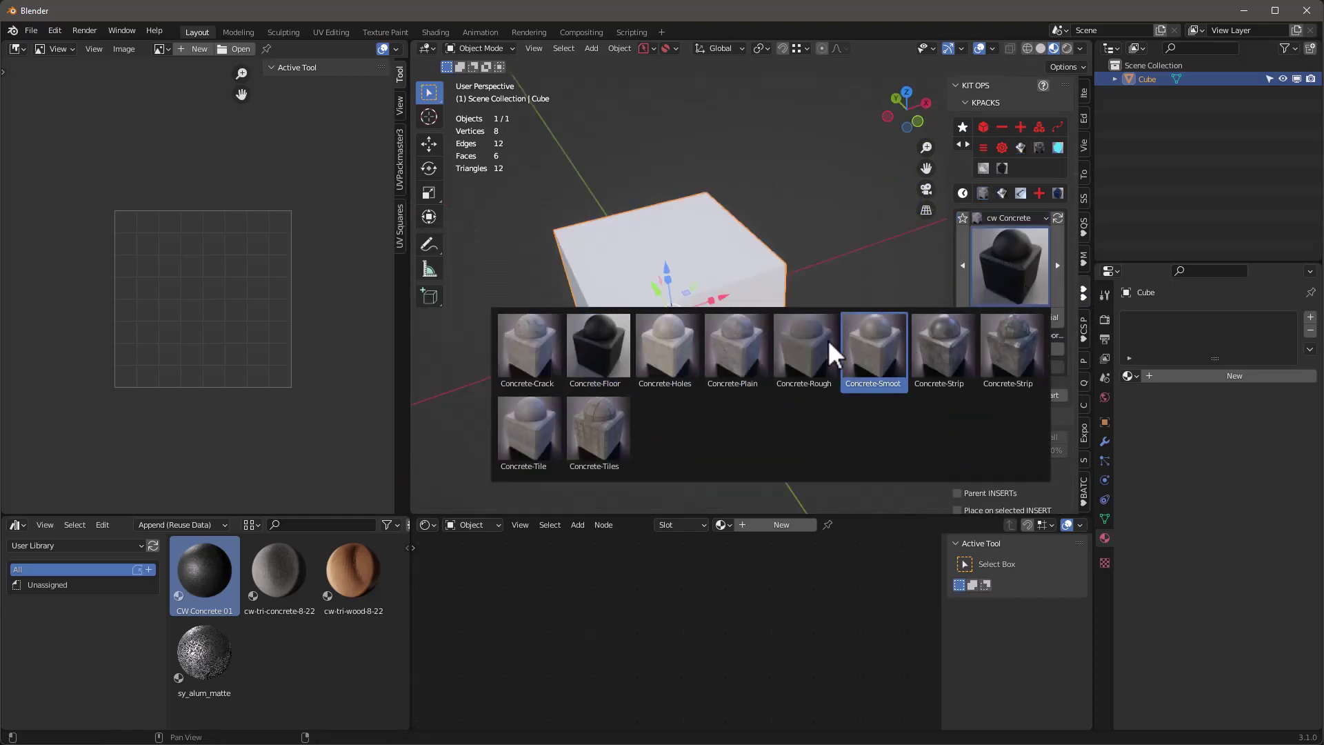
pyautogui.click(803, 341)
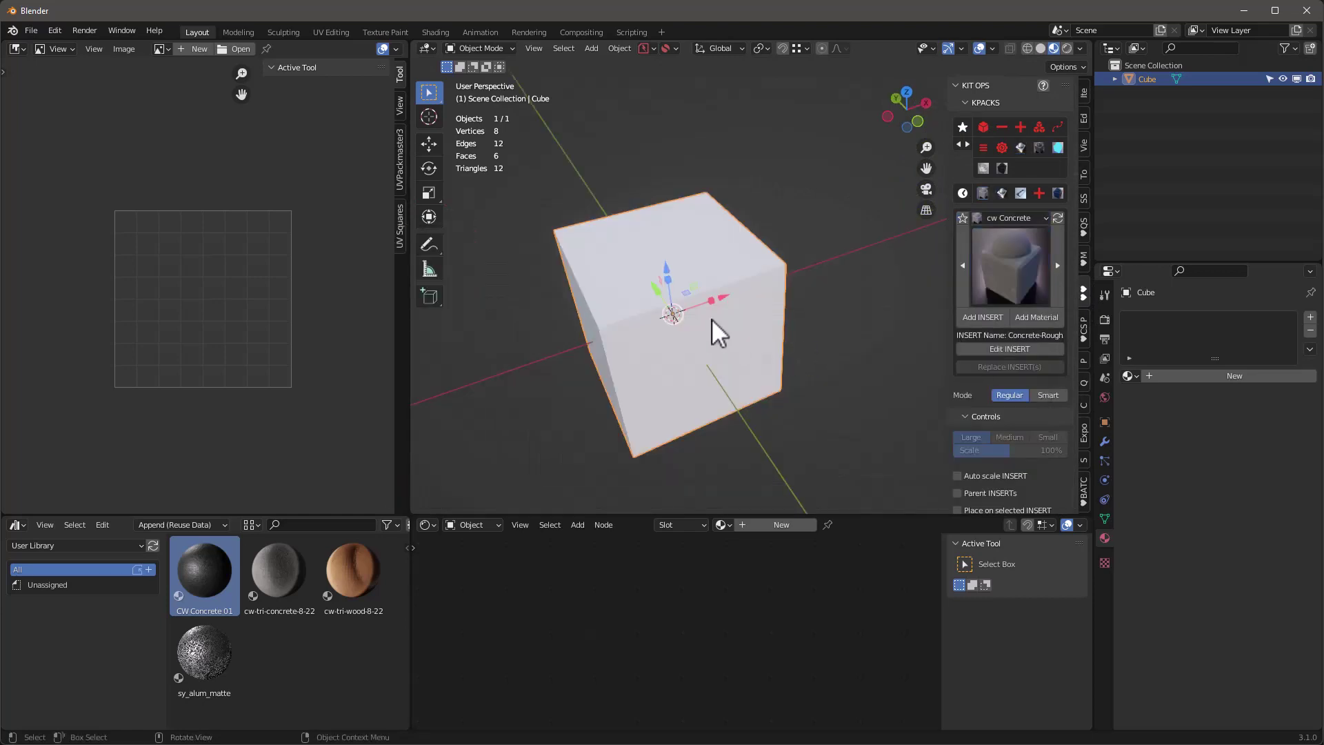
pyautogui.click(1048, 316)
pyautogui.moveTo(683, 311); pyautogui.dragTo(727, 342, button='middle')
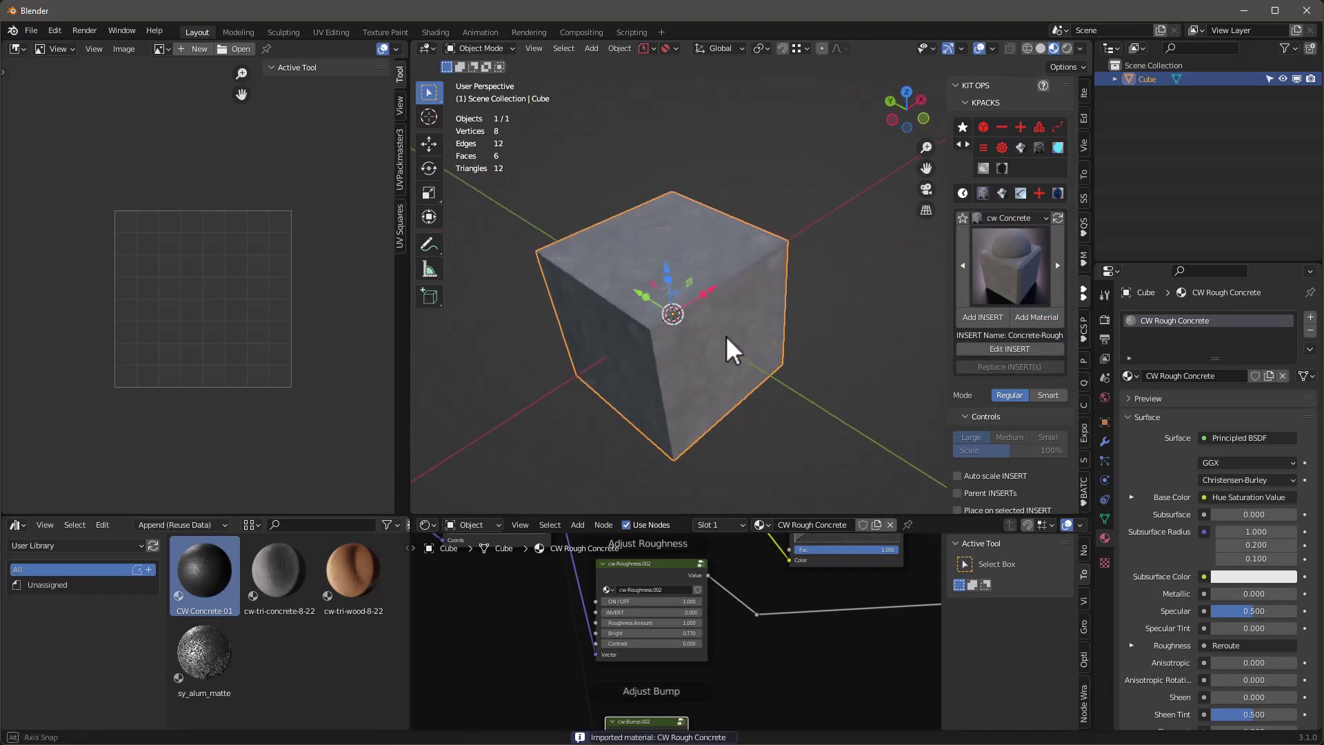
pyautogui.click(163, 48)
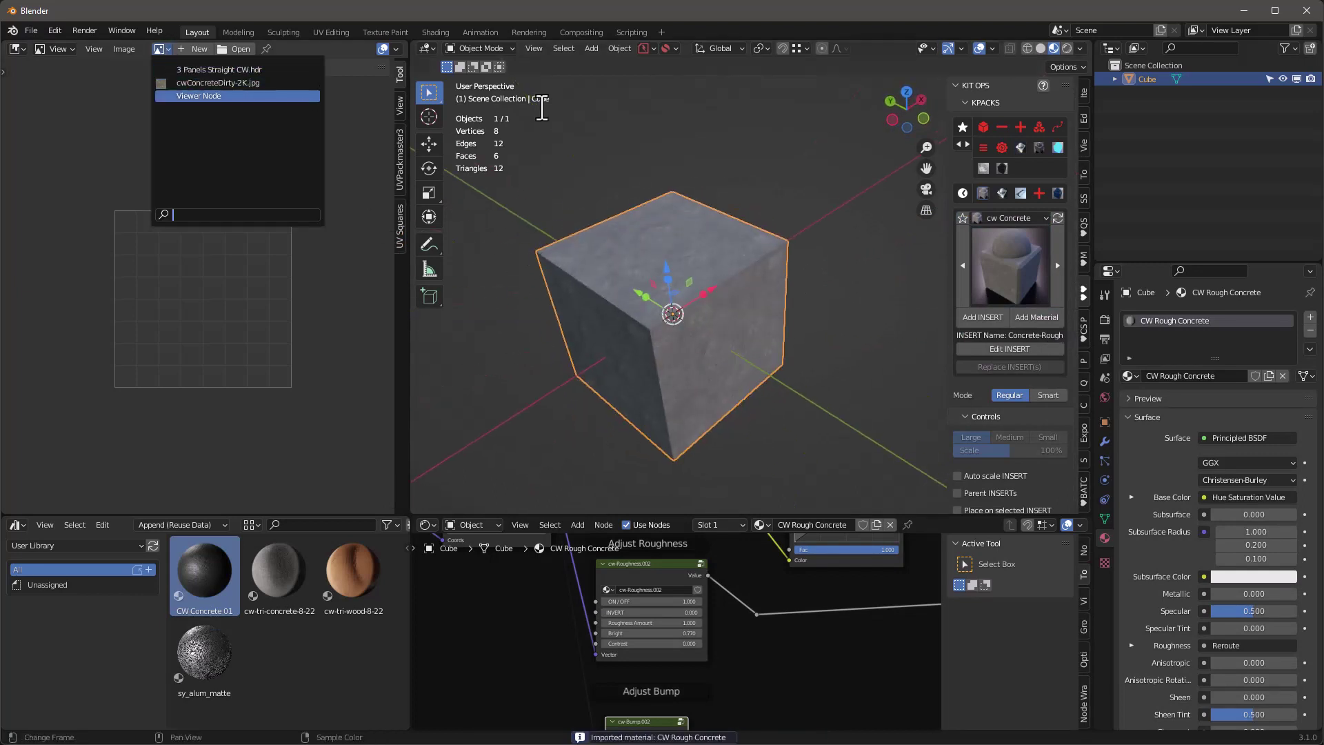
# Step: Add a UV sphere, move it up onto the top of the cube and shade it smooth
pyautogui.moveTo(759, 167); pyautogui.dragTo(693, 313, button='middle')
pyautogui.hotkey('shift', 'a')
pyautogui.moveTo(705, 300)
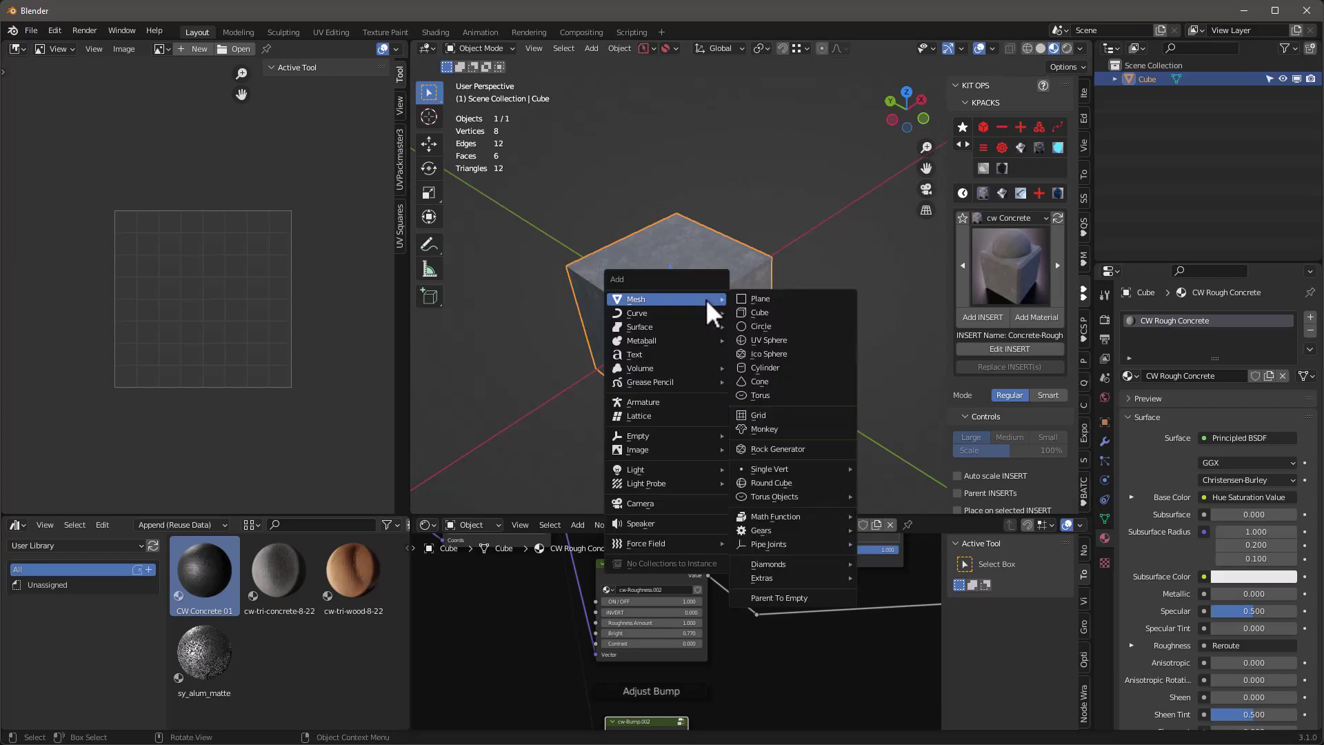
pyautogui.click(792, 340)
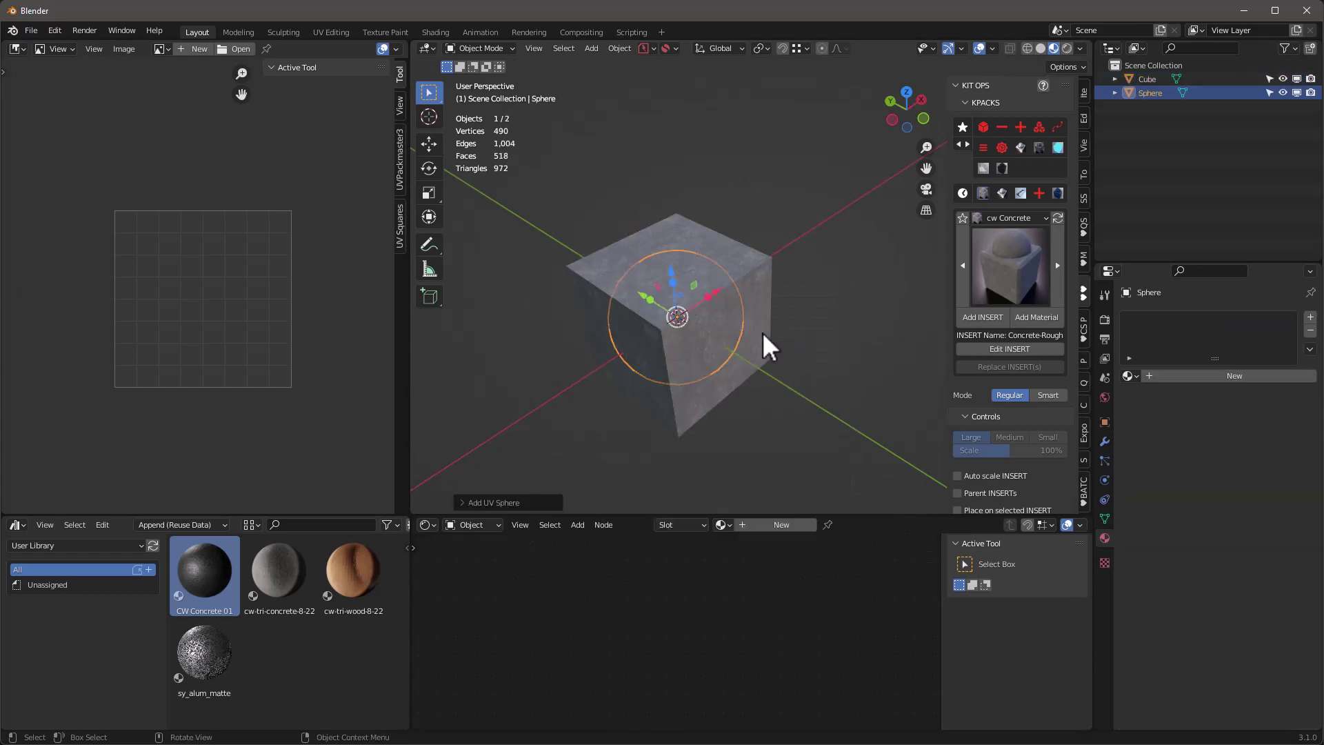
pyautogui.moveTo(677, 275); pyautogui.dragTo(679, 146)
pyautogui.rightClick(679, 146)
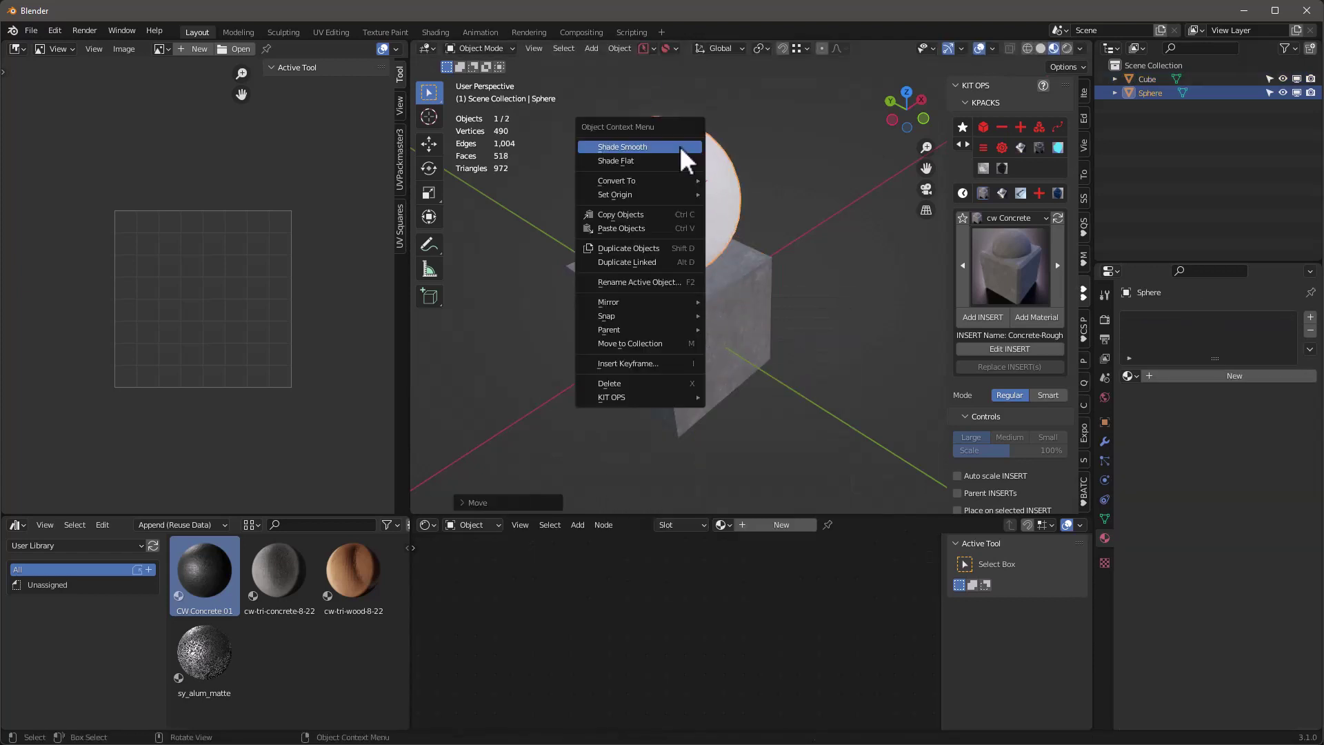
pyautogui.click(679, 146)
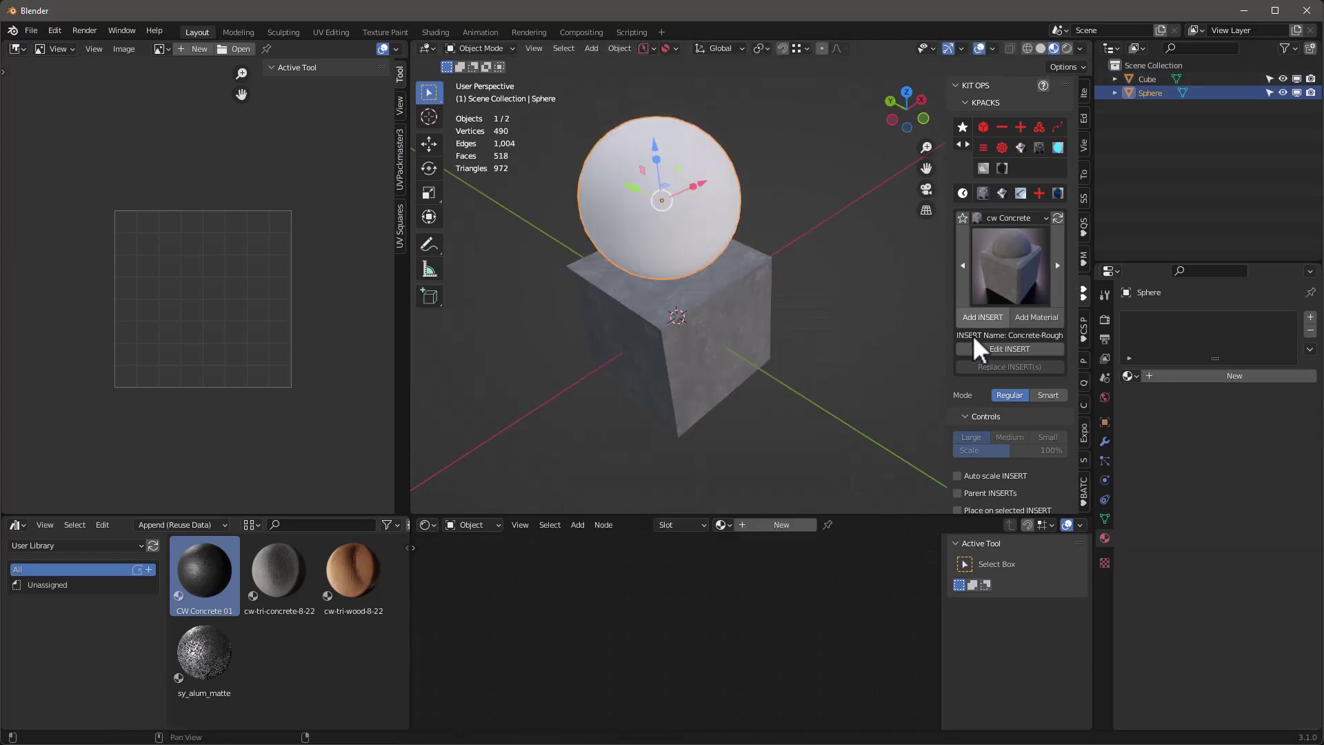
# Step: Add the same Concrete-Rough material to the sphere and check the image list for duplicated textures
pyautogui.click(1040, 322)
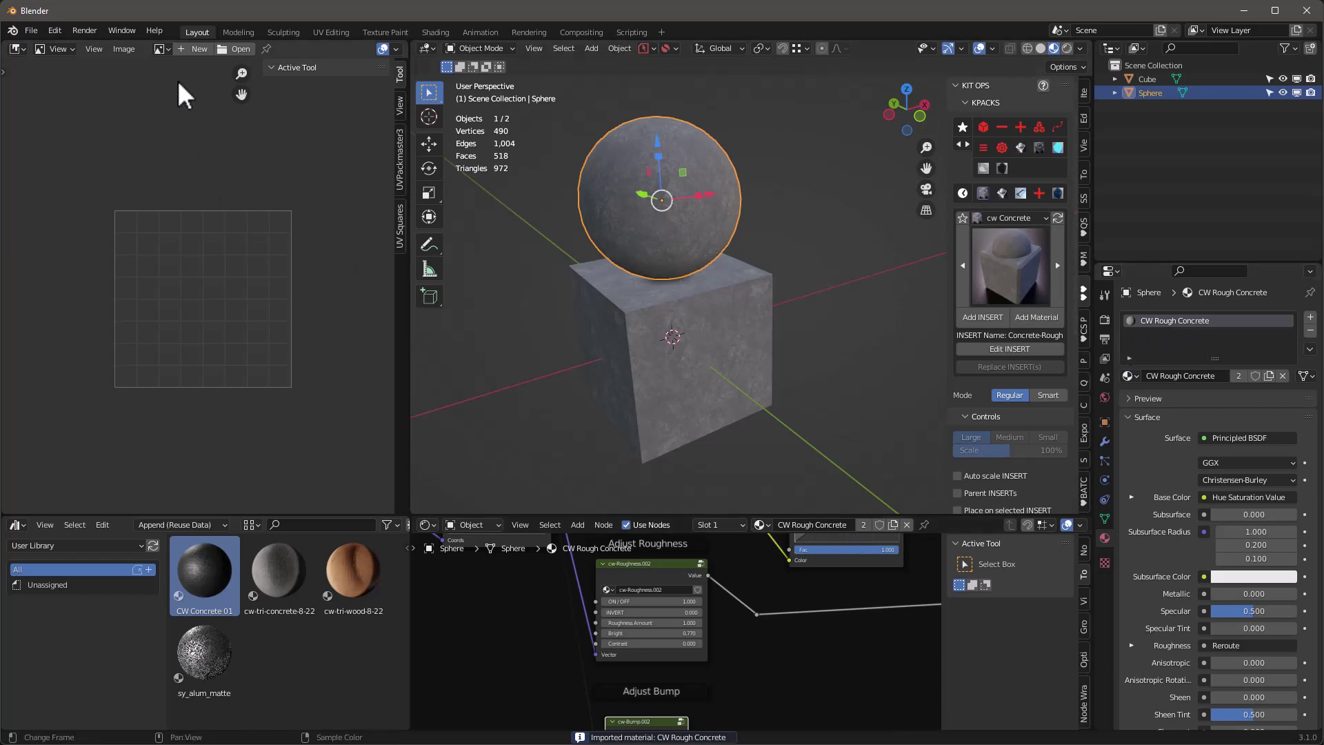
pyautogui.click(164, 49)
pyautogui.press('Down')
pyautogui.press('Down')
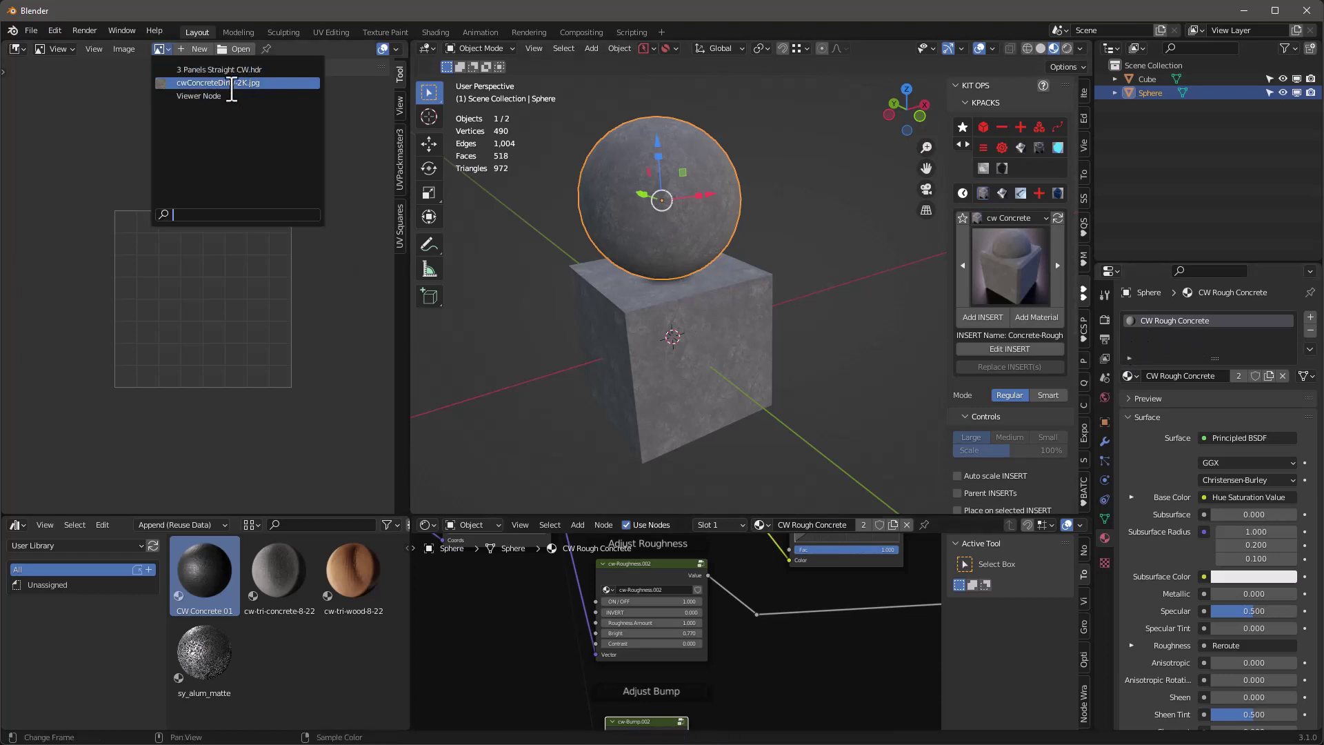
# Step: Select the cube and darken the shared concrete material by pulling its RGB curve down to about 0.68, 0.28
pyautogui.click(693, 355)
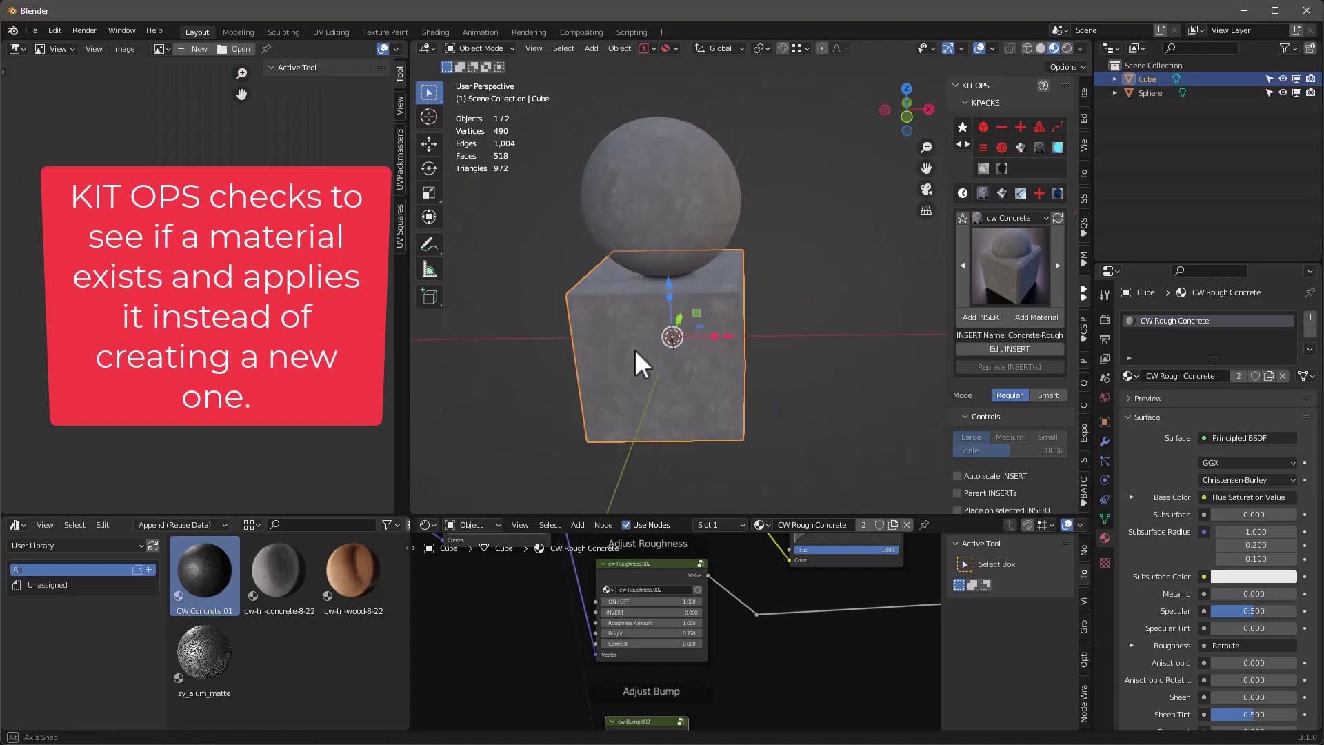
pyautogui.scroll(-4, 713, 665)
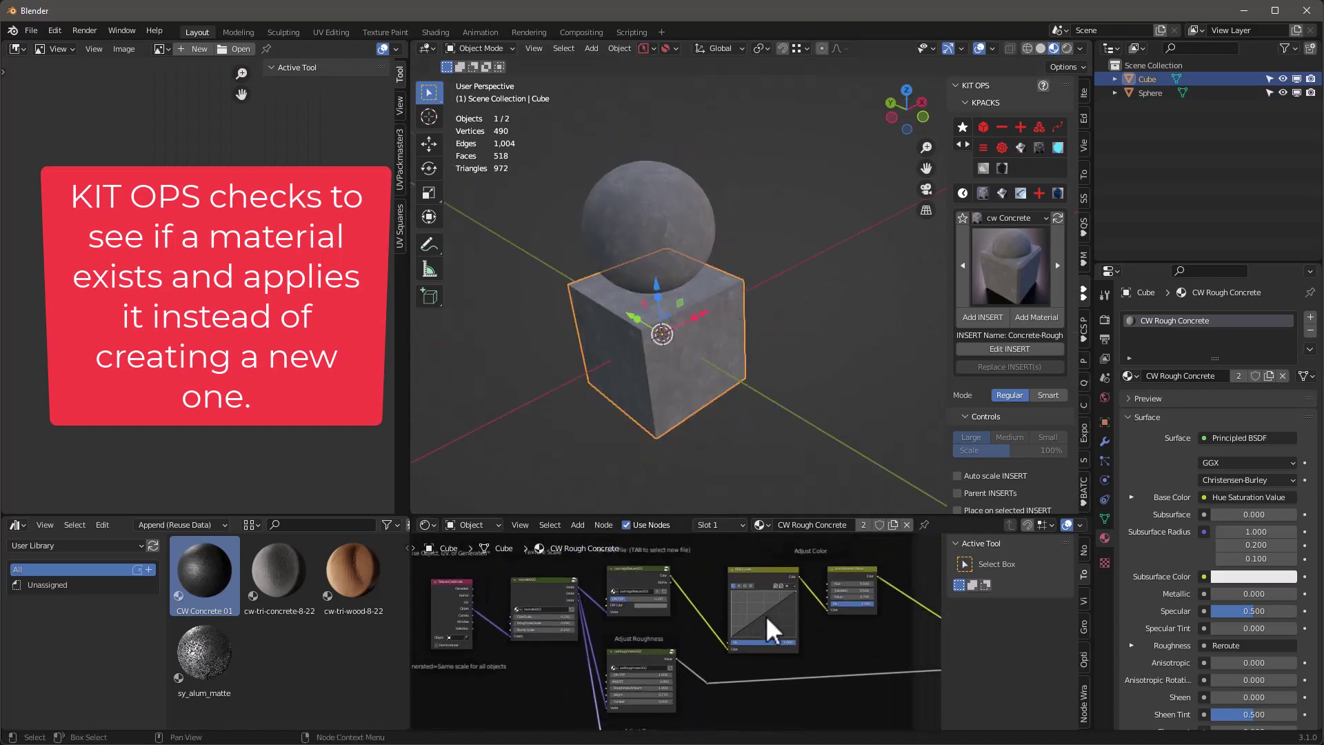
pyautogui.moveTo(764, 612); pyautogui.dragTo(775, 625)
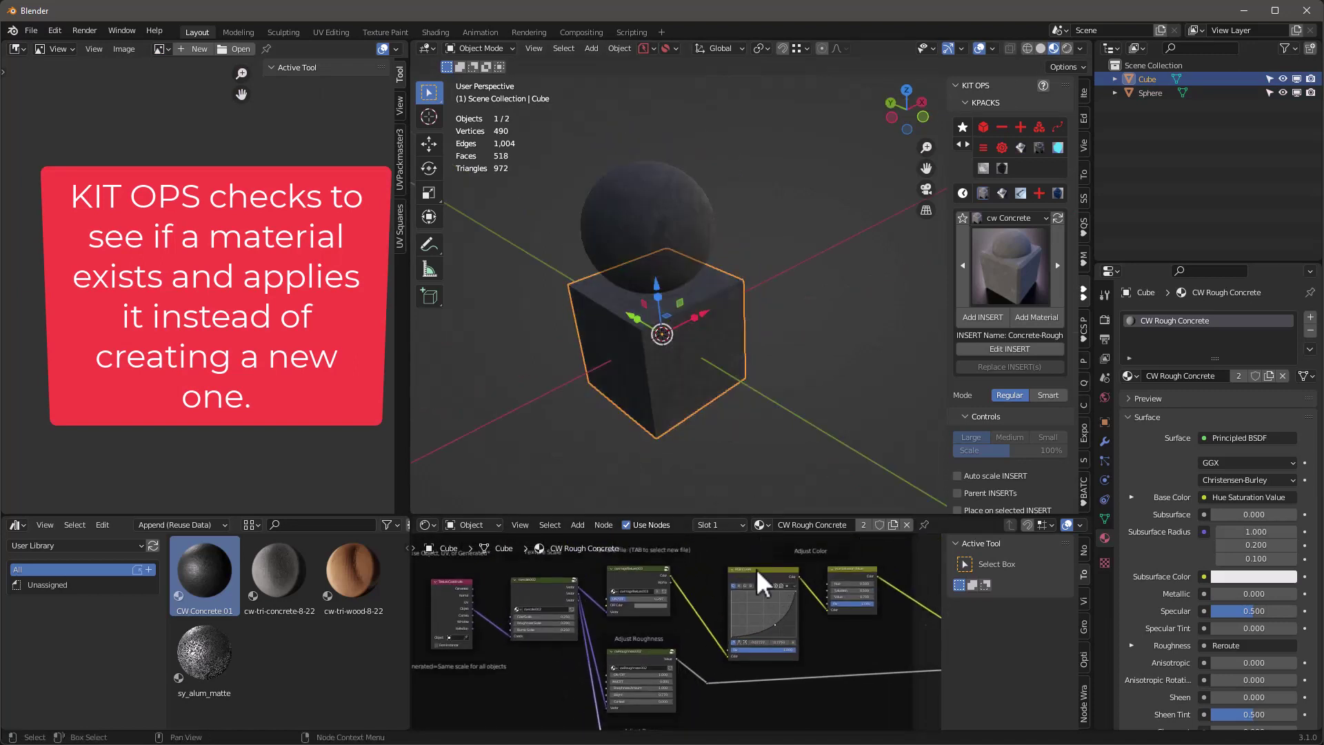
# Step: Add a second mesh cube and move it beside the first cube, behind the sphere
pyautogui.scroll(2, 713, 338)
pyautogui.click(771, 250)
pyautogui.hotkey('shift', 'a')
pyautogui.moveTo(771, 249)
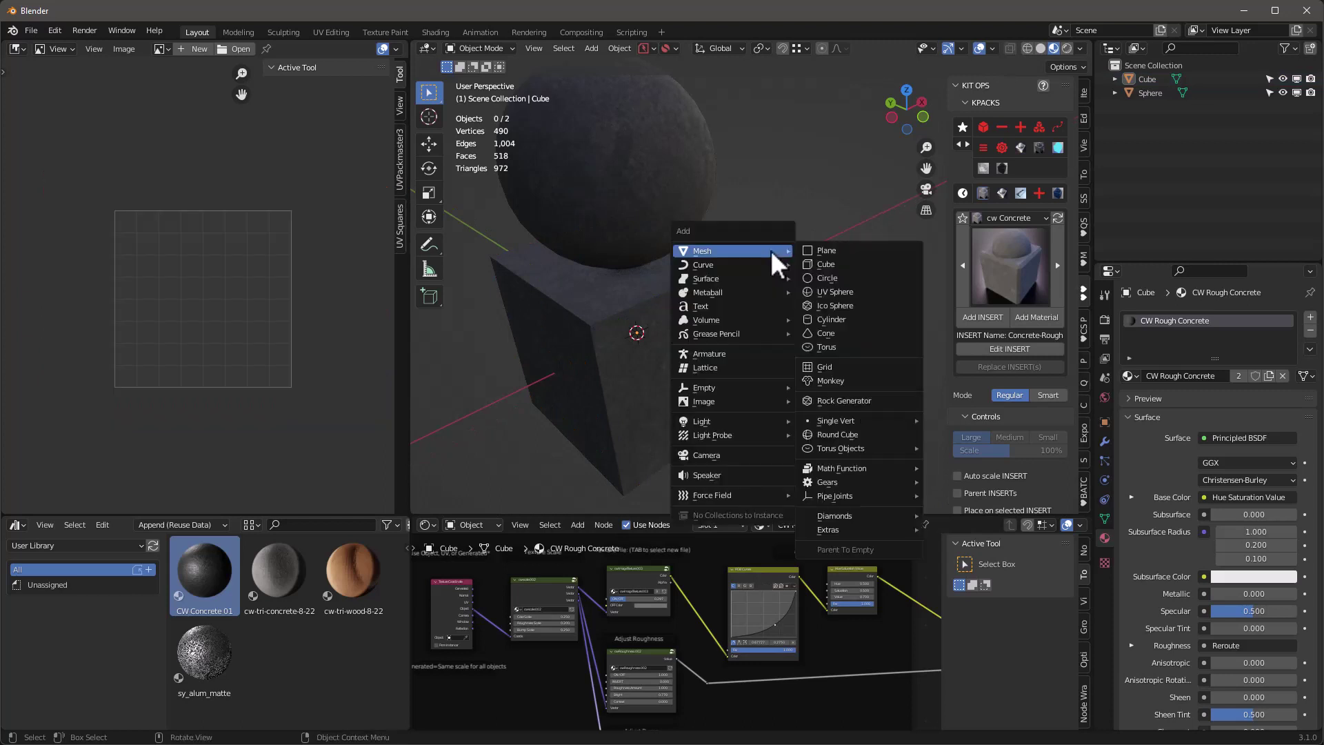
pyautogui.click(833, 263)
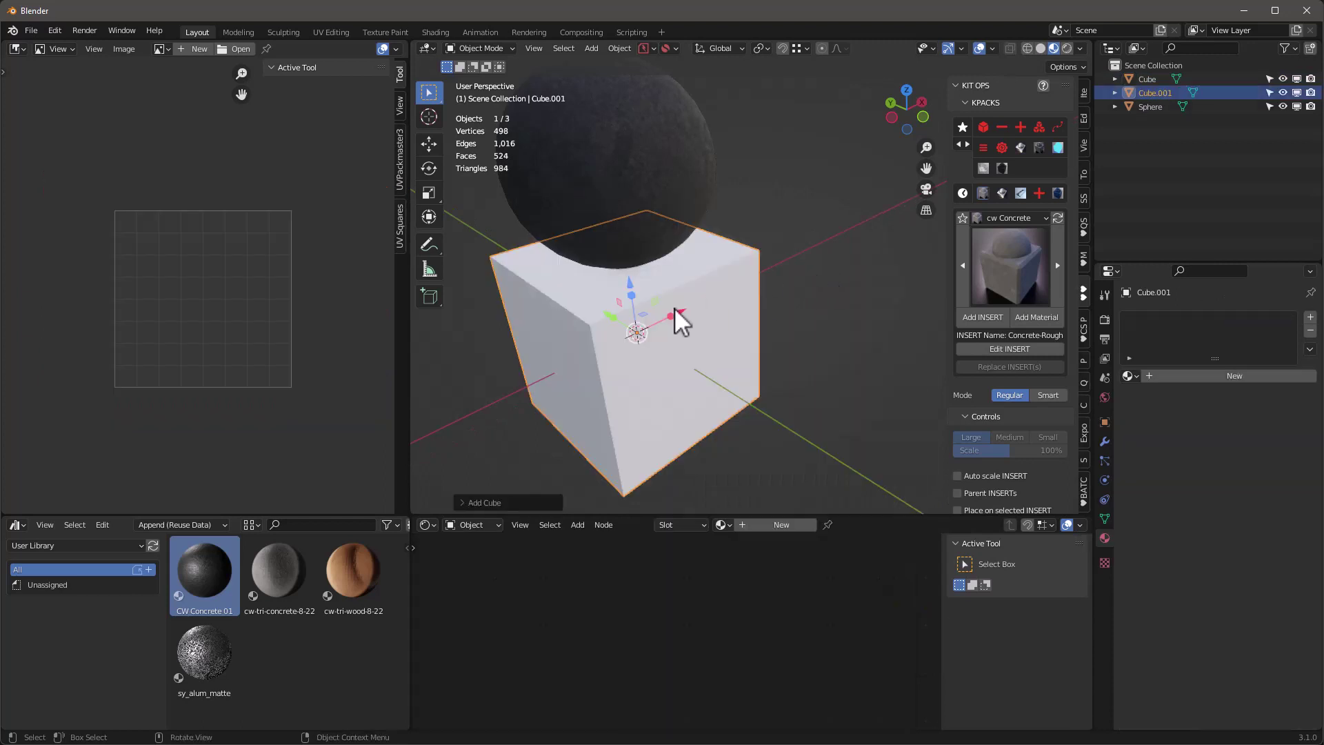
pyautogui.press('g')
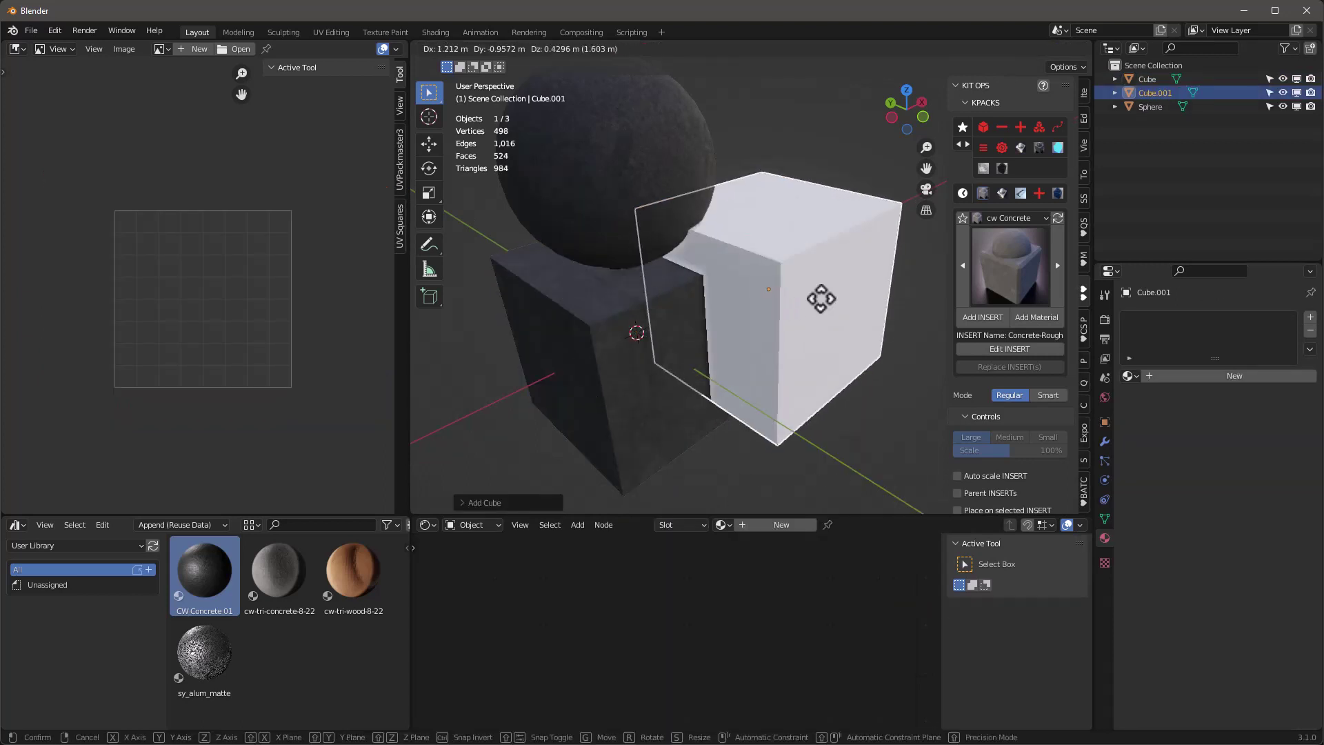
pyautogui.click(813, 294)
# Step: Add the regular, shared Concrete-Rough material to the second cube
pyautogui.click(1016, 271)
pyautogui.click(1018, 271)
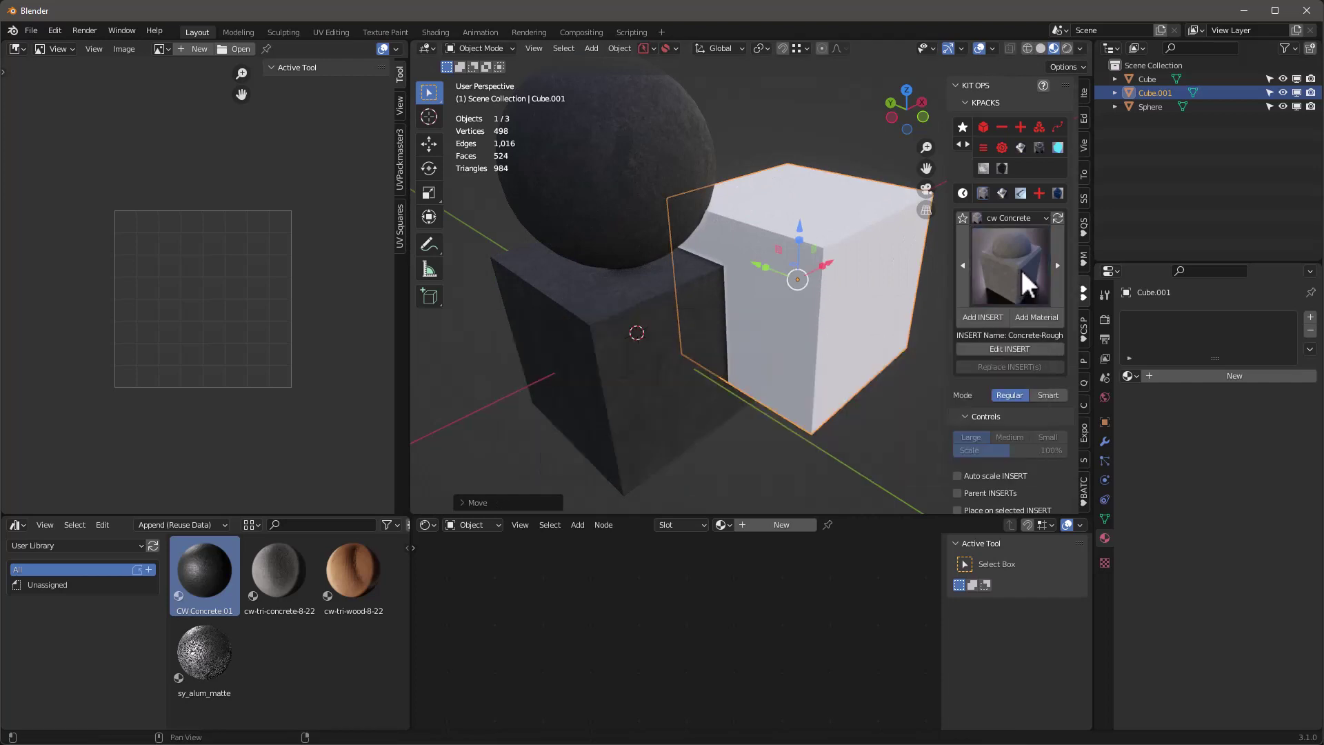
pyautogui.scroll(-4, 742, 291)
pyautogui.scroll(3, 808, 261)
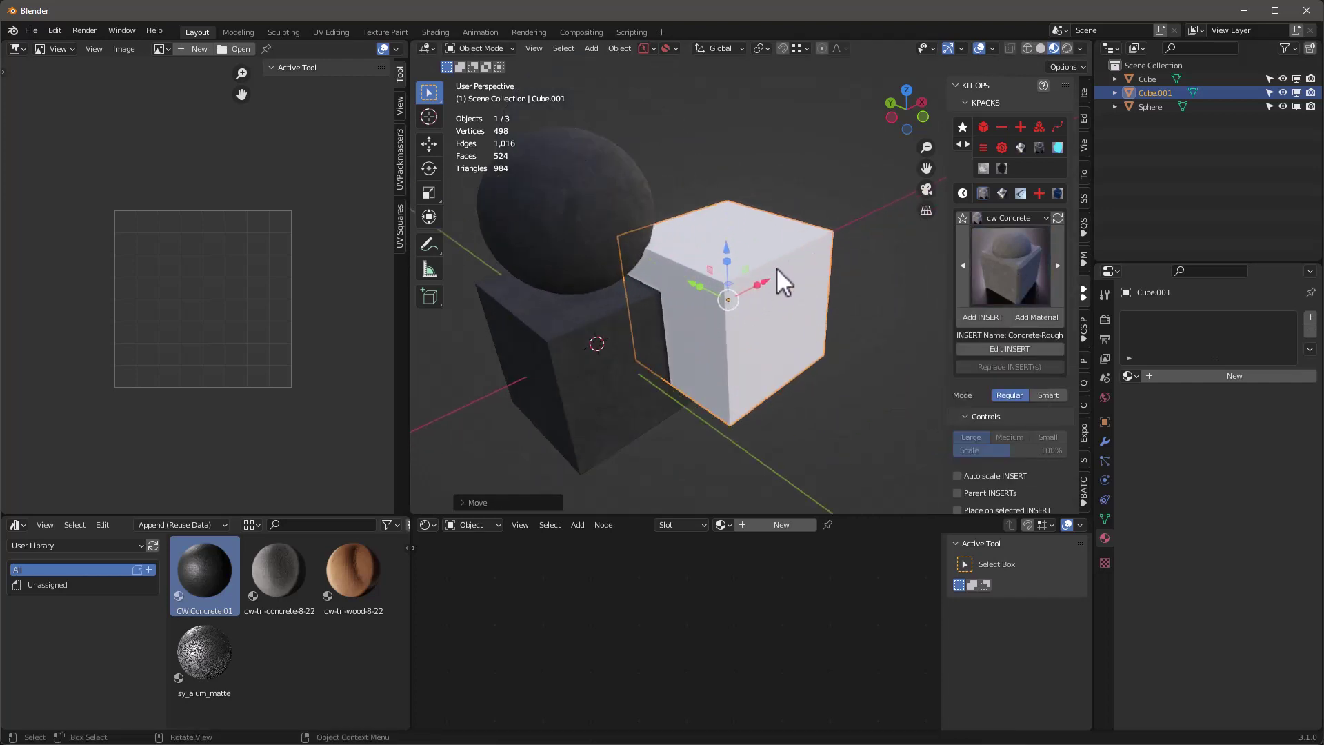
pyautogui.click(1036, 317)
pyautogui.moveTo(695, 290); pyautogui.dragTo(703, 279, button='middle')
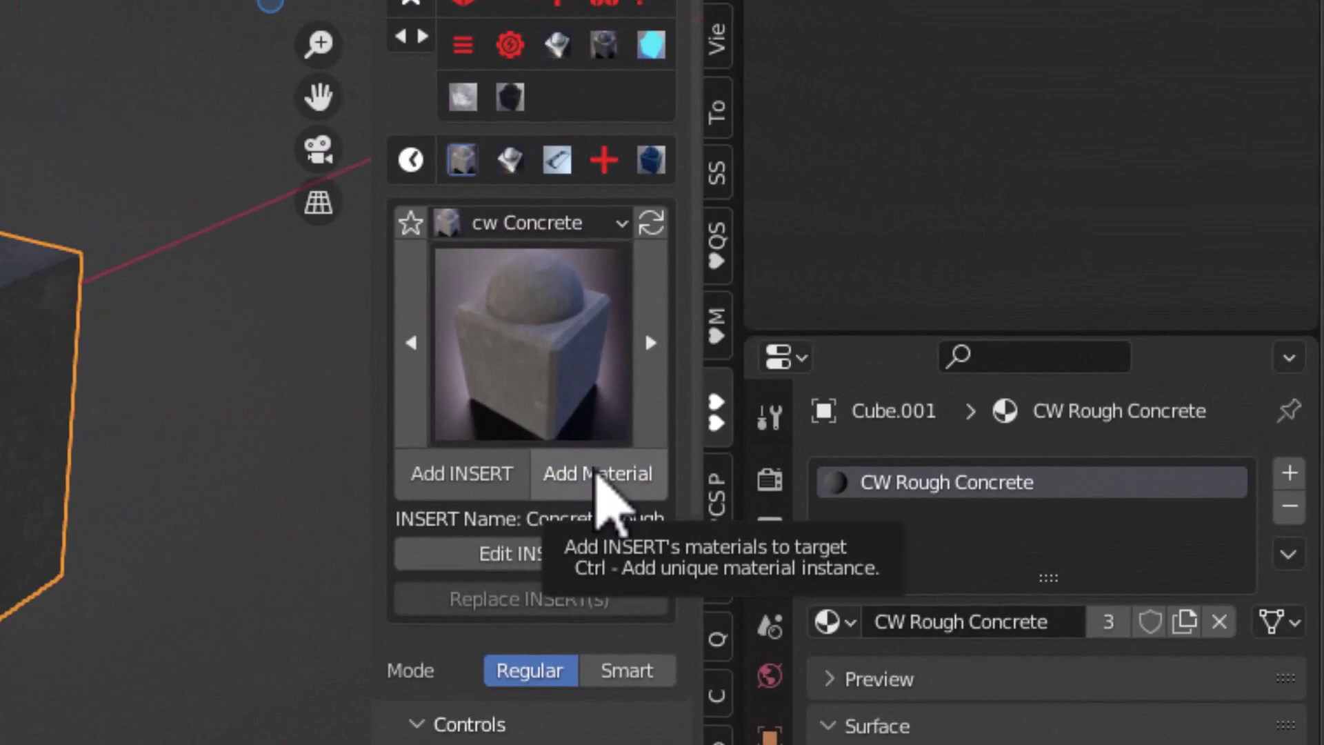
# Step: Add Concrete-Rough to the second cube as a unique material instance and brighten it by raising its combined RGB curve
pyautogui.click(597, 472)
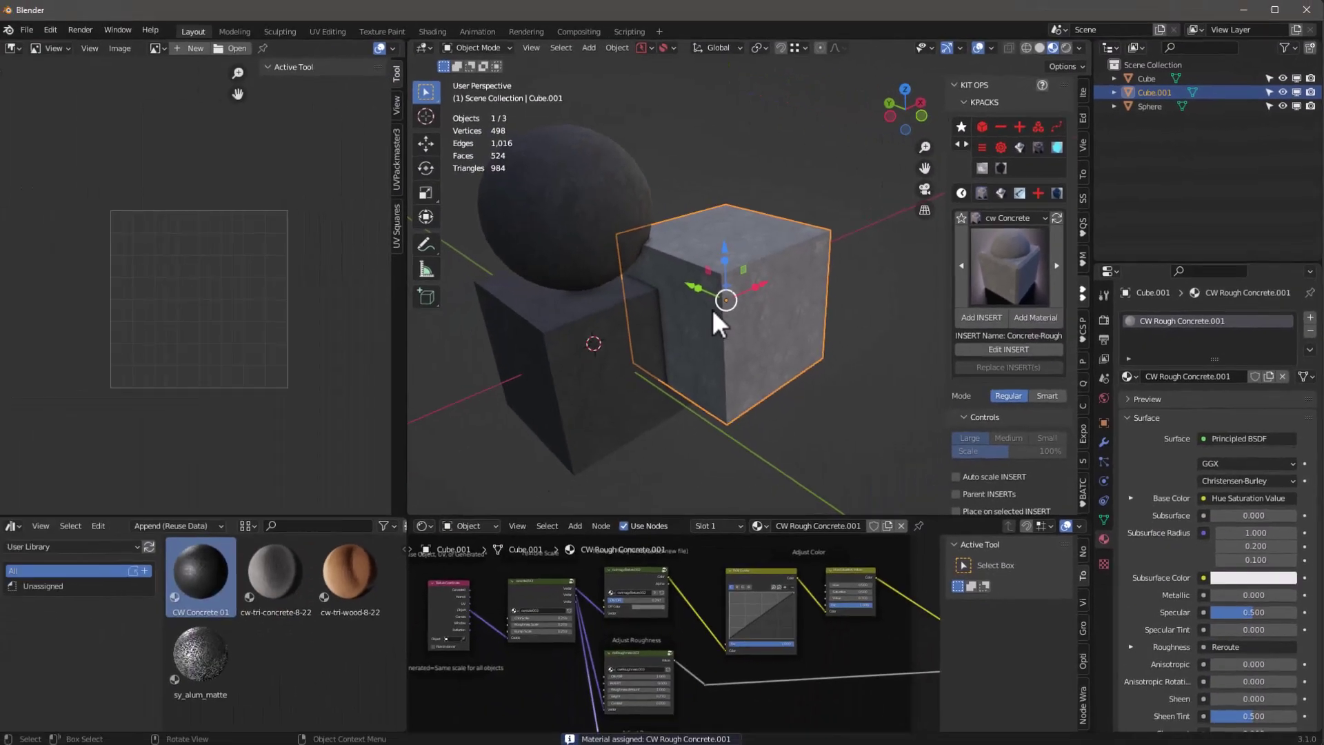
pyautogui.moveTo(724, 292); pyautogui.dragTo(797, 267, button='middle')
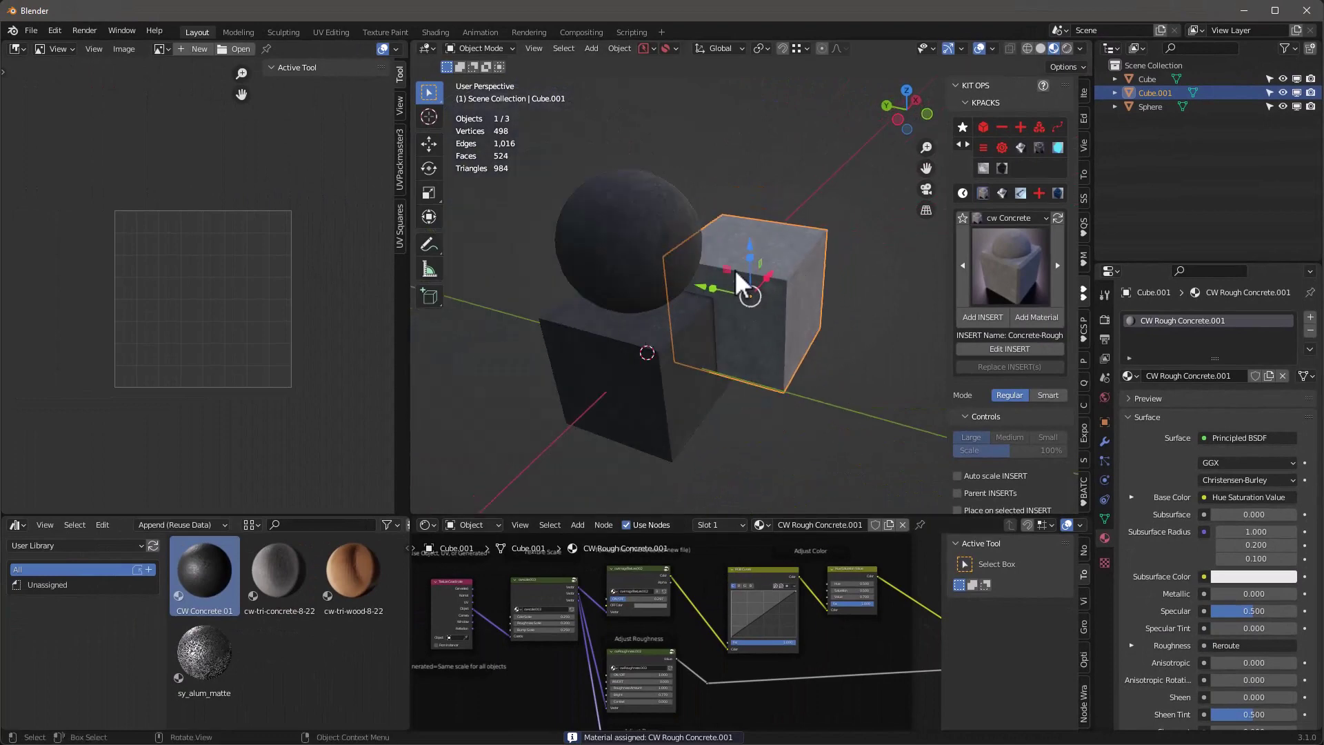
pyautogui.moveTo(688, 291); pyautogui.dragTo(600, 314, button='middle')
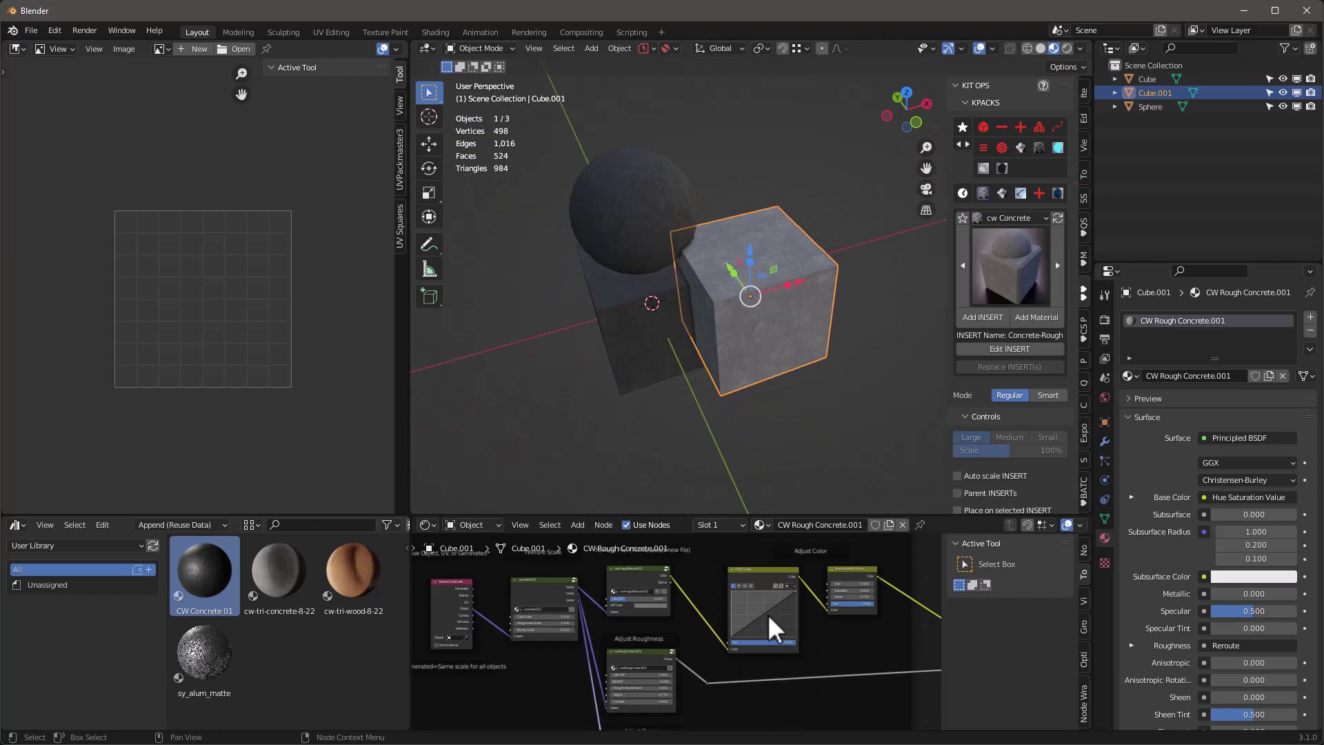
pyautogui.moveTo(768, 623); pyautogui.dragTo(757, 606)
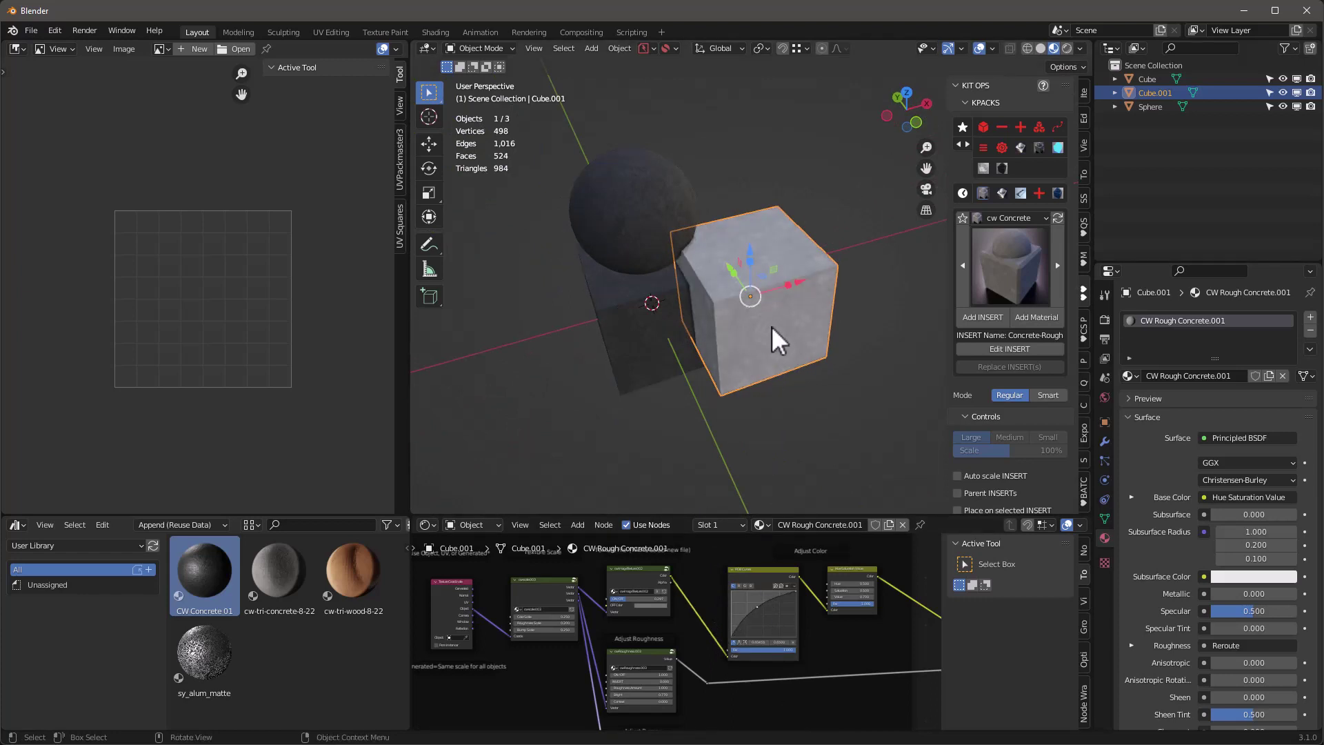
# Step: Duplicate the second cube to the other side of the sphere and lower their material's red curve to about 0.59, 0.36
pyautogui.hotkey('shift', 'd')
pyautogui.click(575, 308)
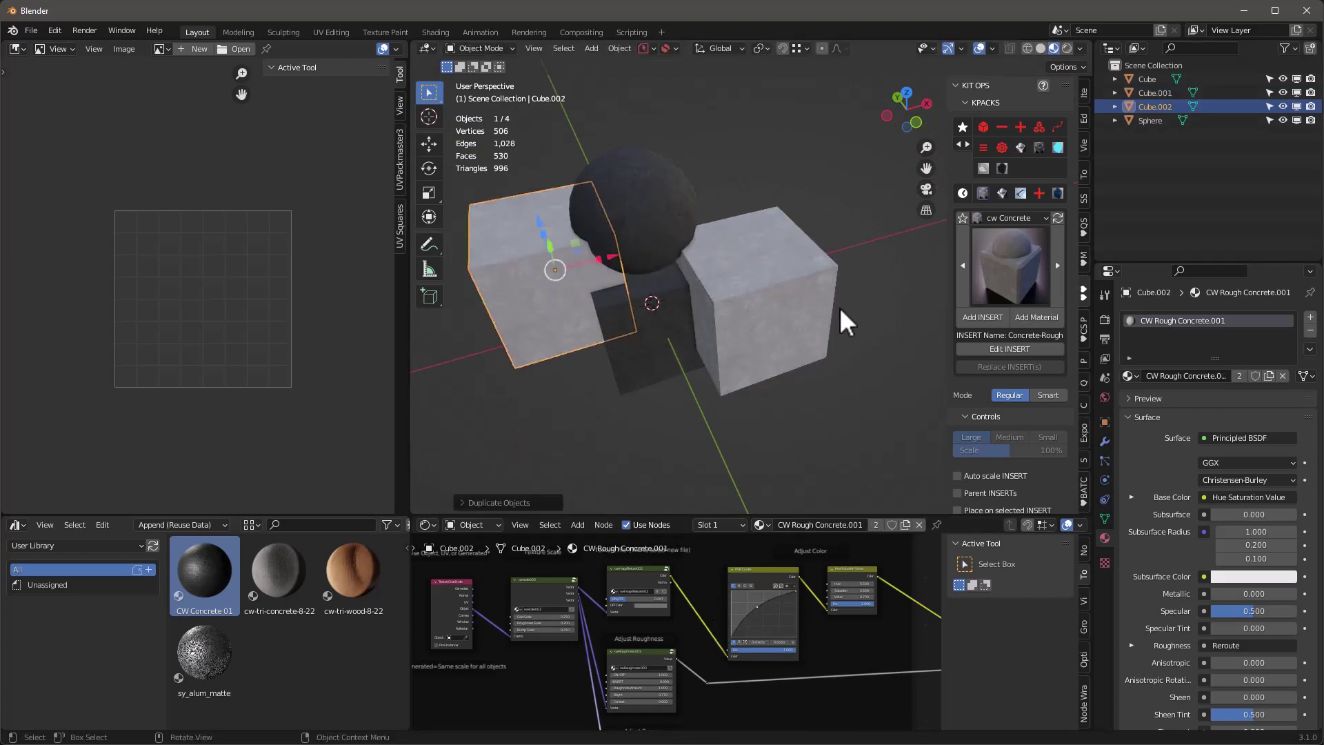
pyautogui.click(758, 355)
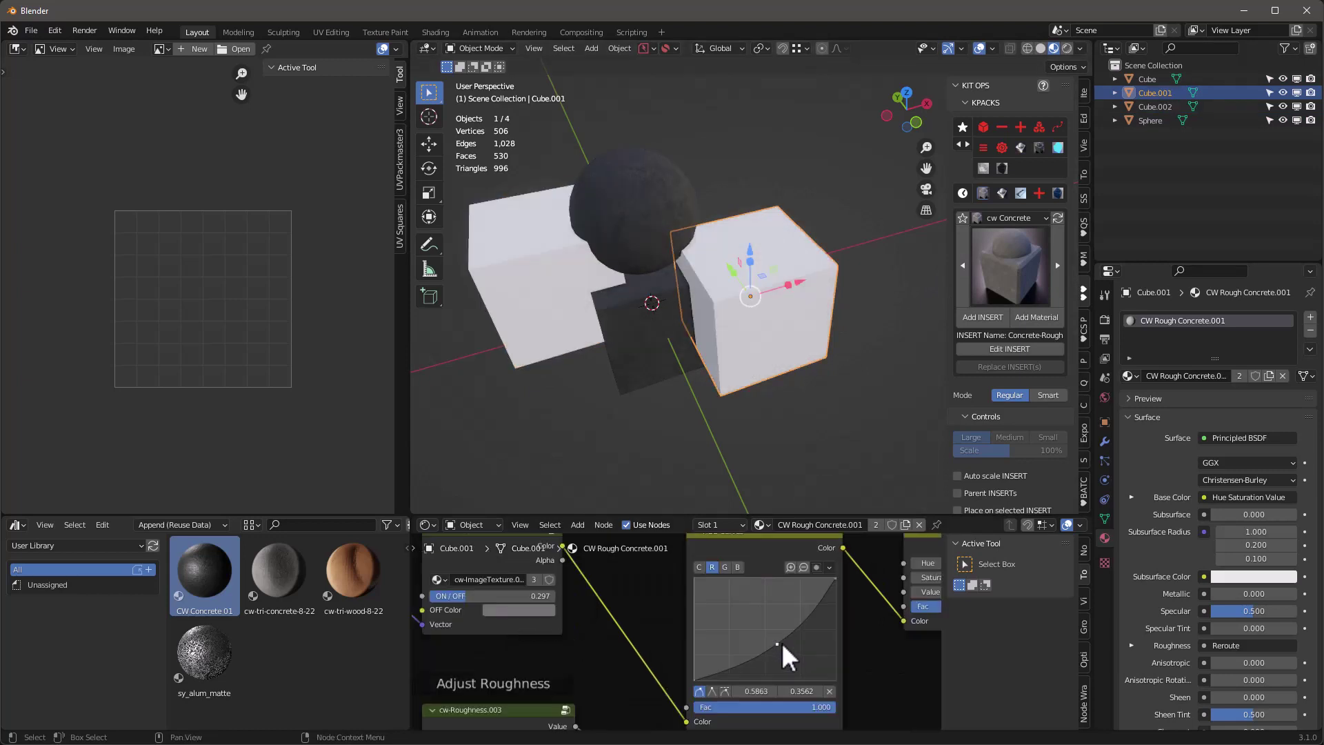
pyautogui.moveTo(781, 643); pyautogui.dragTo(771, 645)
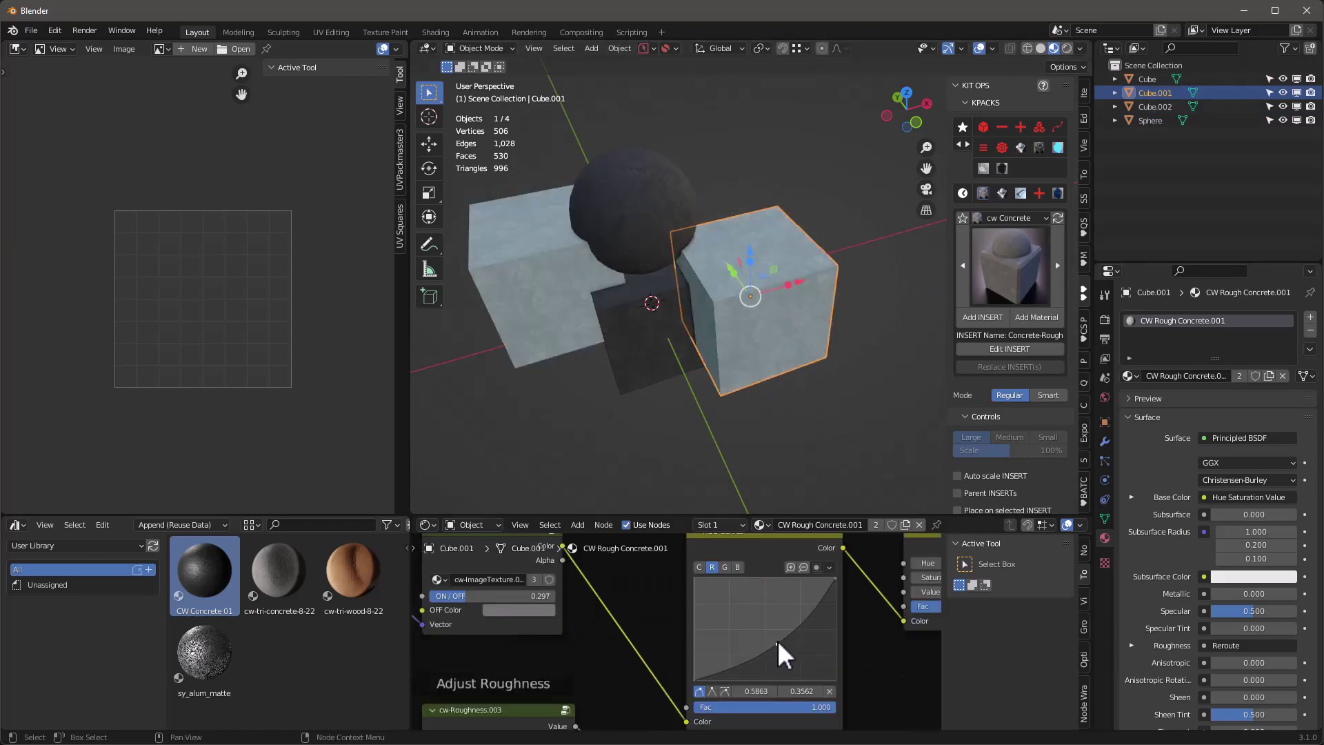
# Step: Add Concrete-Rough to the duplicated cube as another unique material instance
pyautogui.click(523, 293)
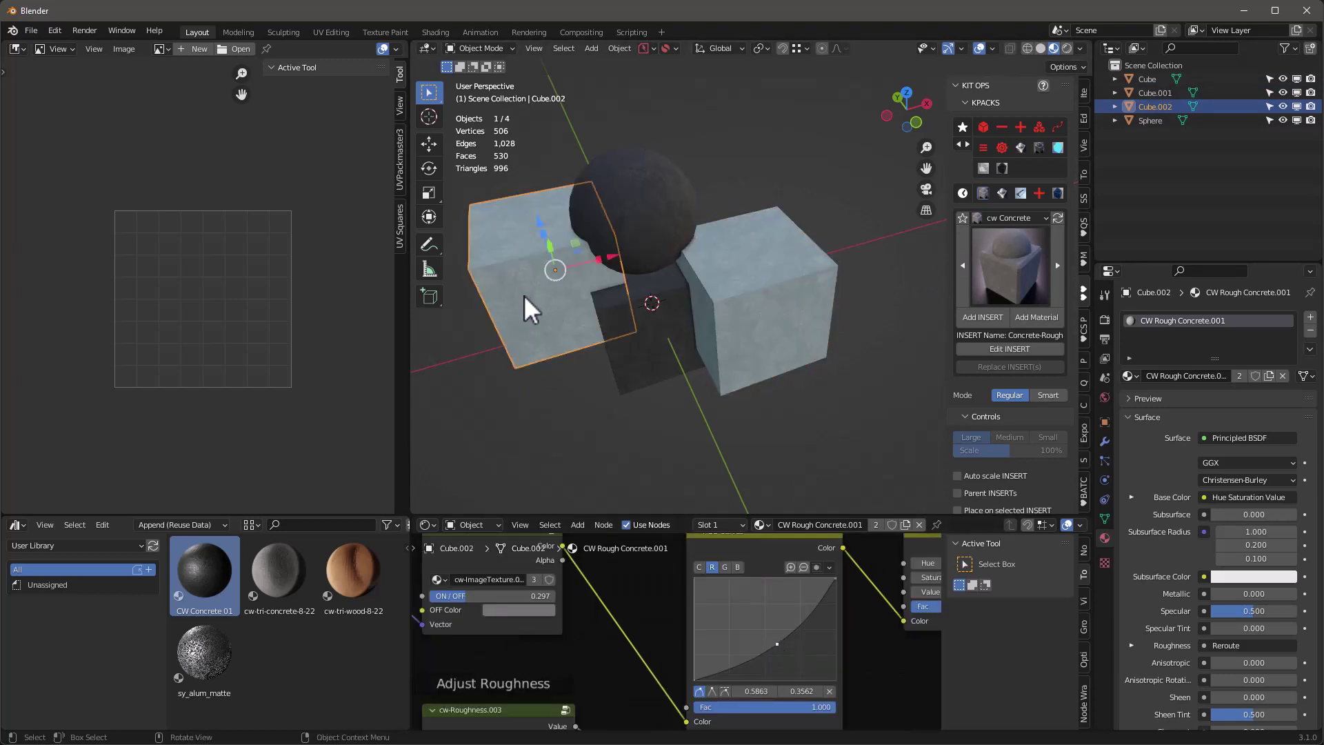
pyautogui.click(1037, 317)
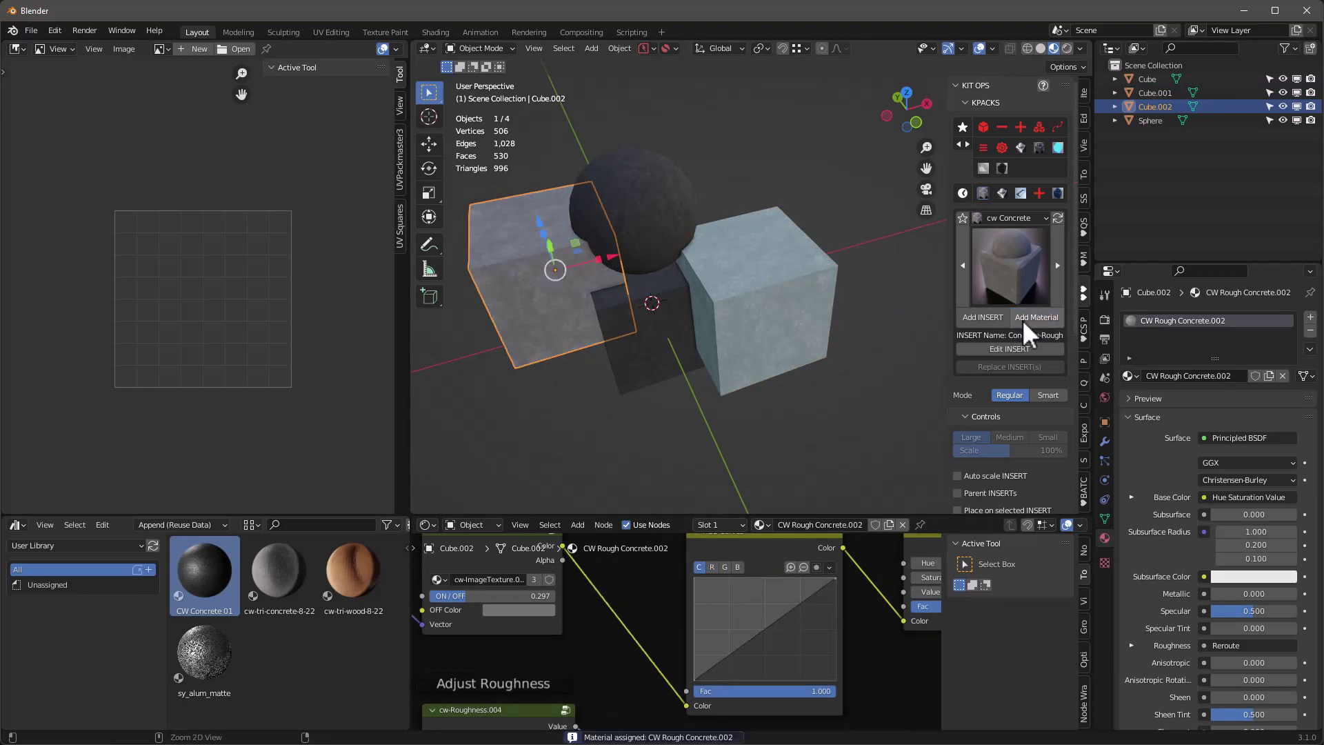
pyautogui.moveTo(639, 250); pyautogui.dragTo(669, 244, button='middle')
pyautogui.scroll(-1, 669, 244)
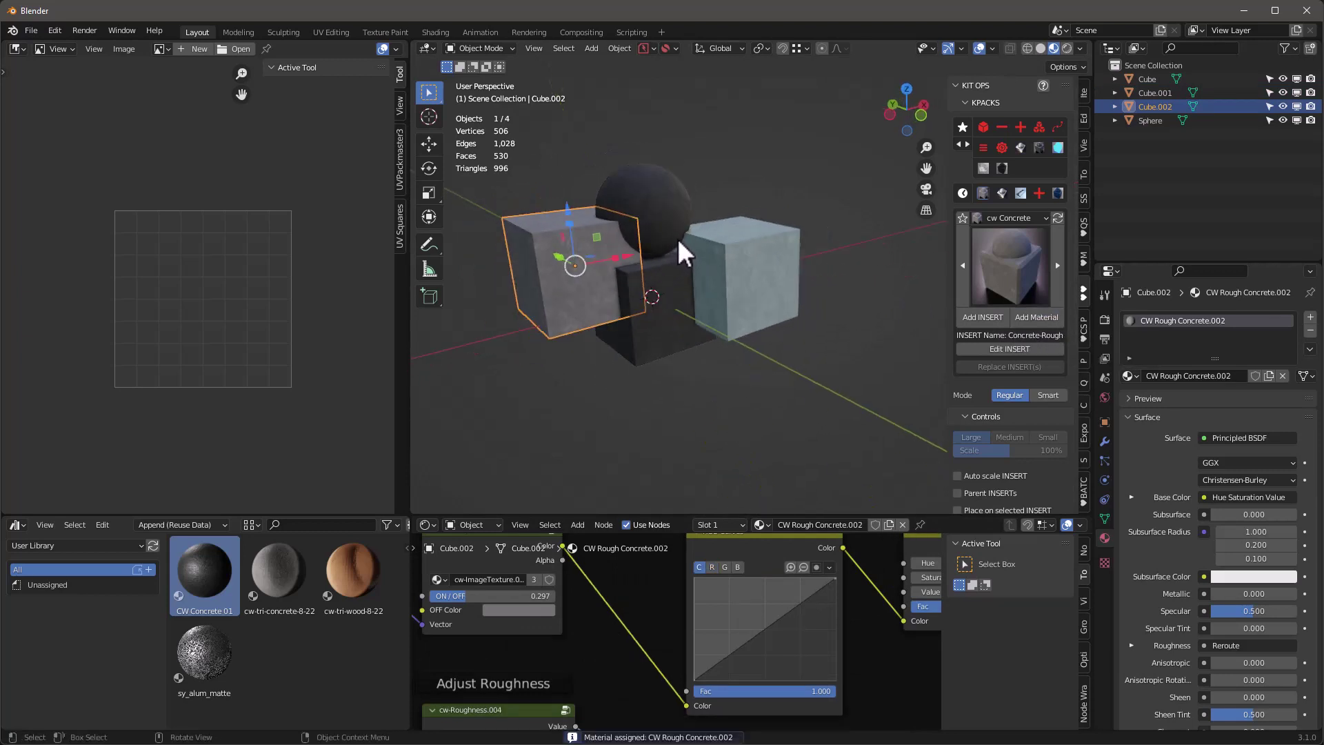
# Step: Select all objects and clean their duplicate materials with KIT OPS
pyautogui.scroll(-1, 677, 239)
pyautogui.press('a')
pyautogui.scroll(-8, 1033, 433)
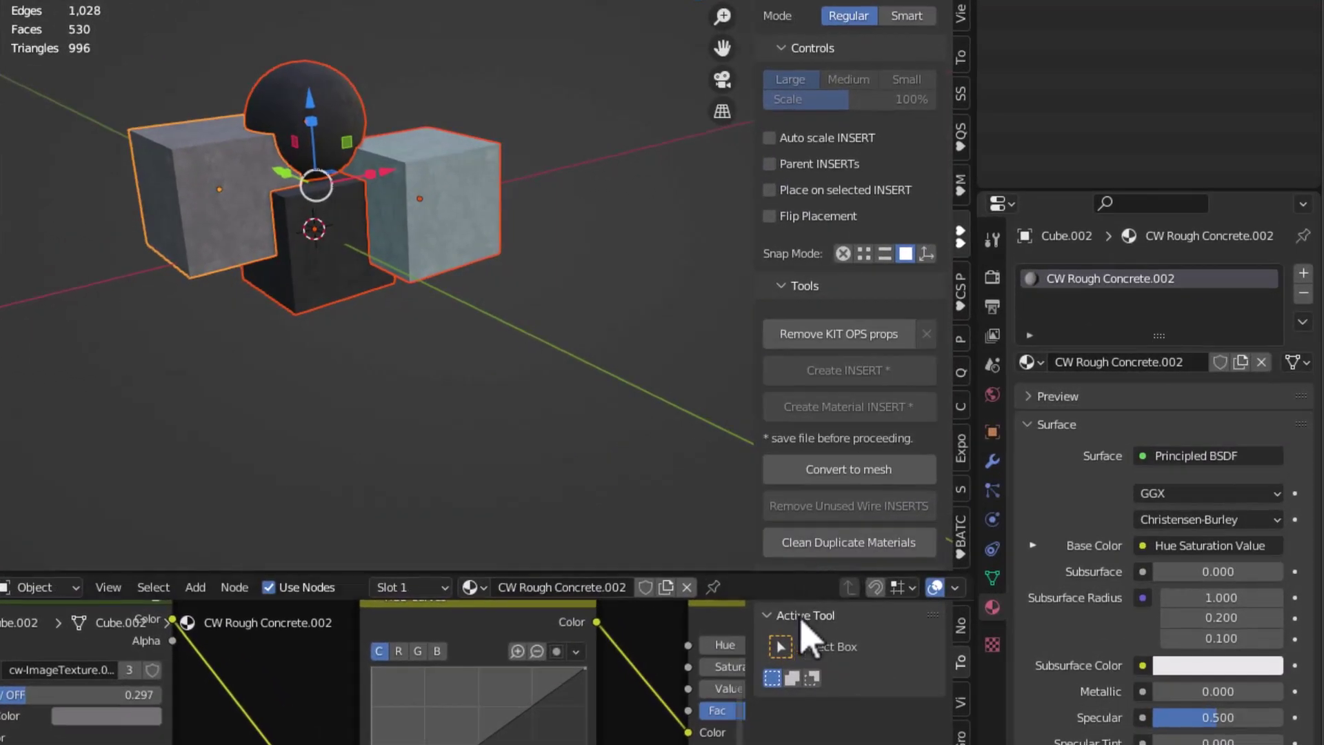
pyautogui.scroll(-3, 870, 555)
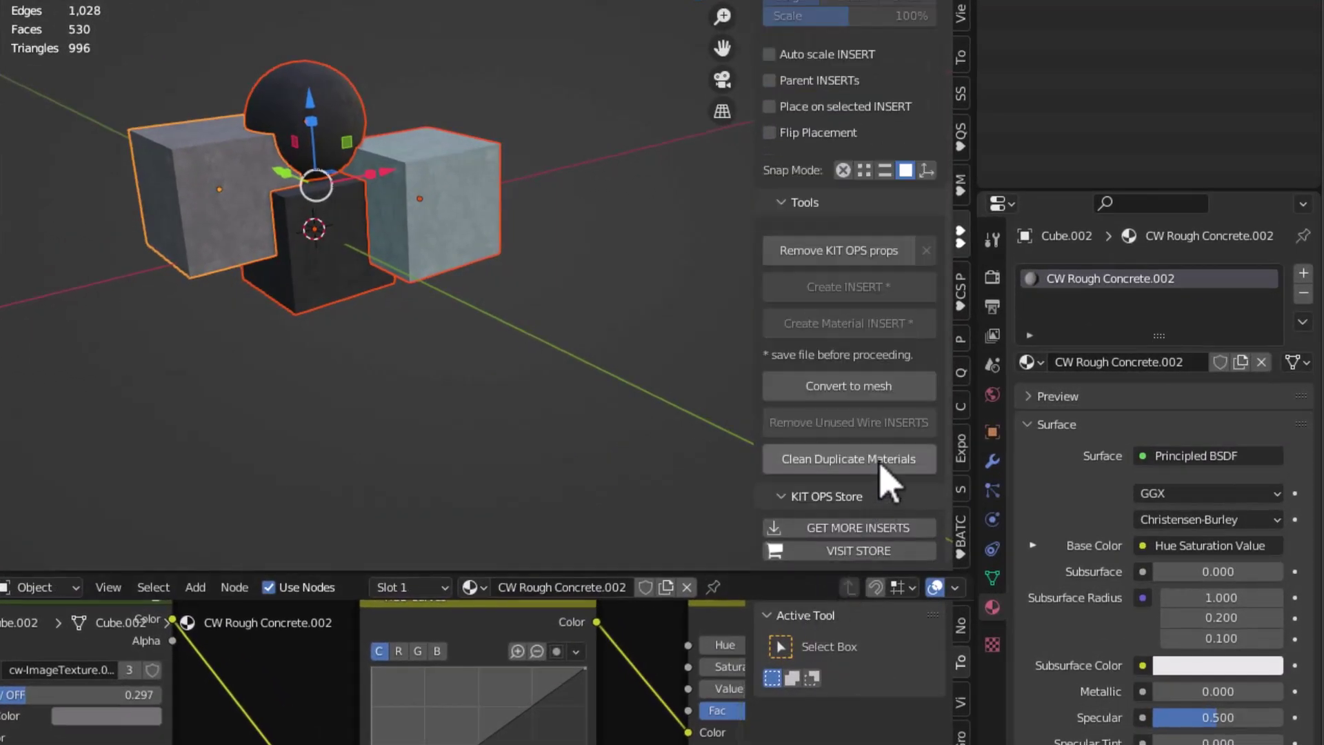
pyautogui.click(907, 460)
# Step: Deselect everything and examine the concrete material on all four objects from several angles
pyautogui.scroll(6, 331, 213)
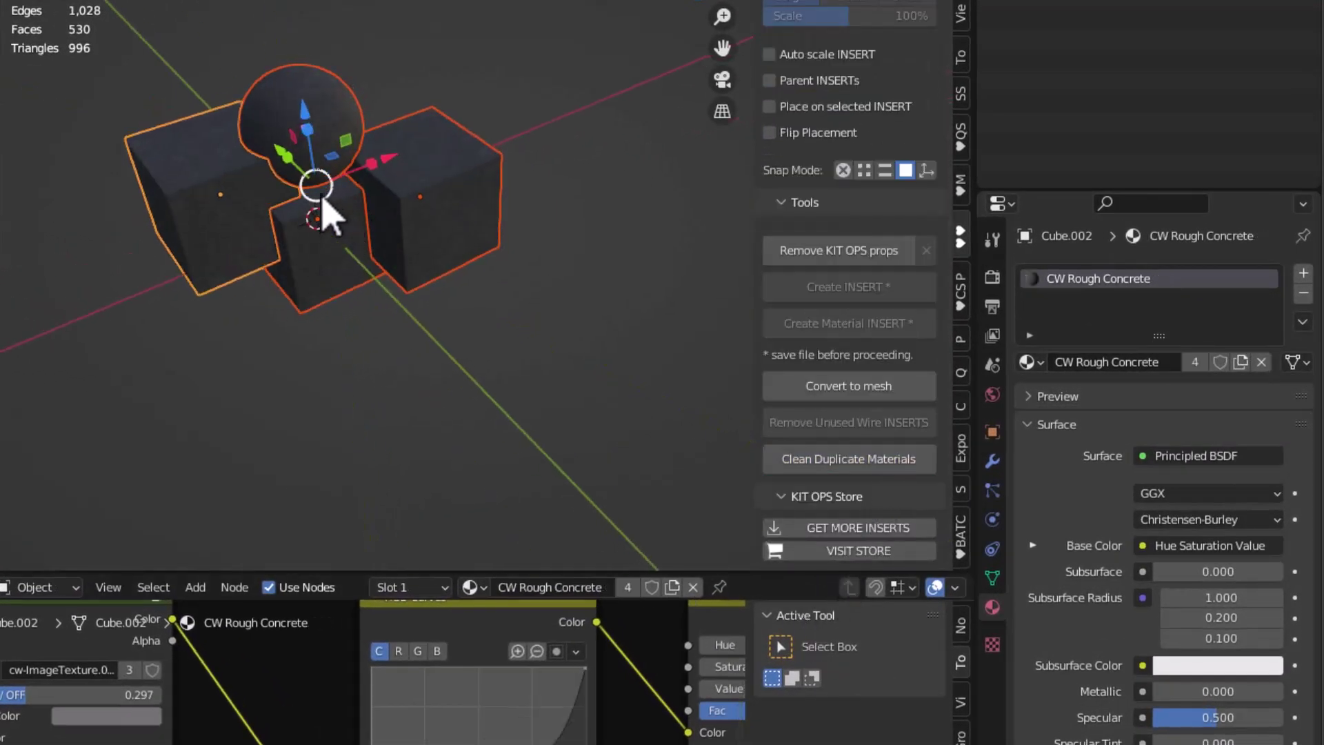
pyautogui.click(476, 20)
pyautogui.scroll(-3, 438, 222)
pyautogui.moveTo(441, 207); pyautogui.dragTo(452, 177, button='middle')
pyautogui.scroll(3, 455, 179)
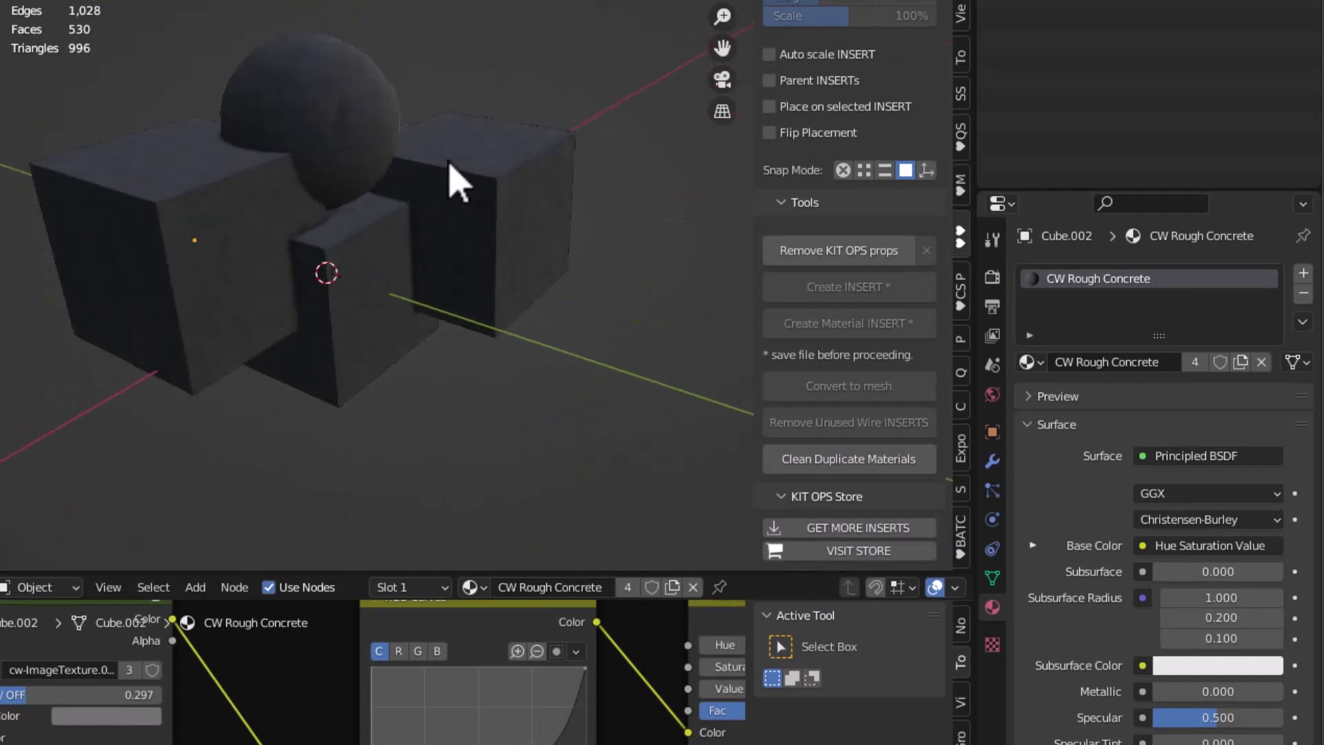
pyautogui.scroll(-1, 451, 166)
pyautogui.scroll(2, 175, 133)
pyautogui.scroll(-2, 176, 133)
pyautogui.scroll(2, 176, 133)
pyautogui.moveTo(324, 184); pyautogui.dragTo(330, 231, button='middle')
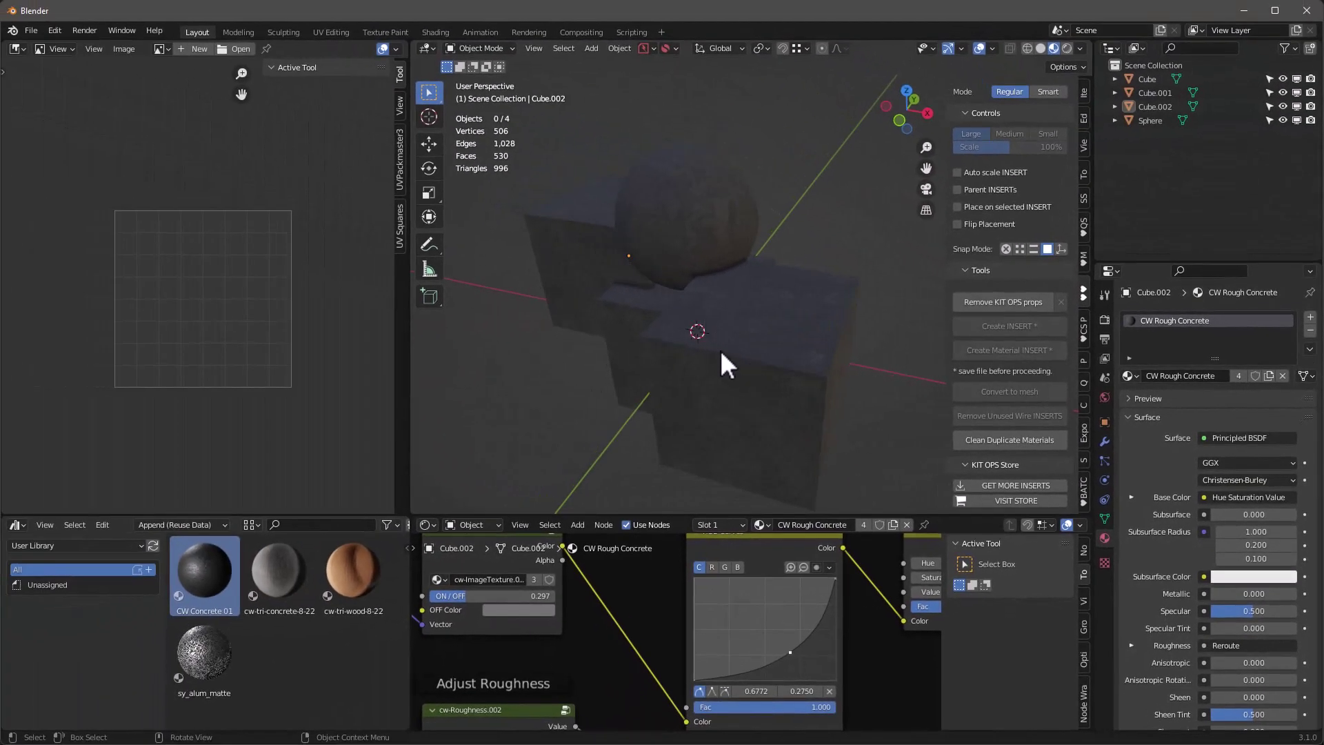
# Step: Select the nearest cube and raise its shared concrete material's curve, with the end point at about 1.00, 0.52
pyautogui.click(772, 376)
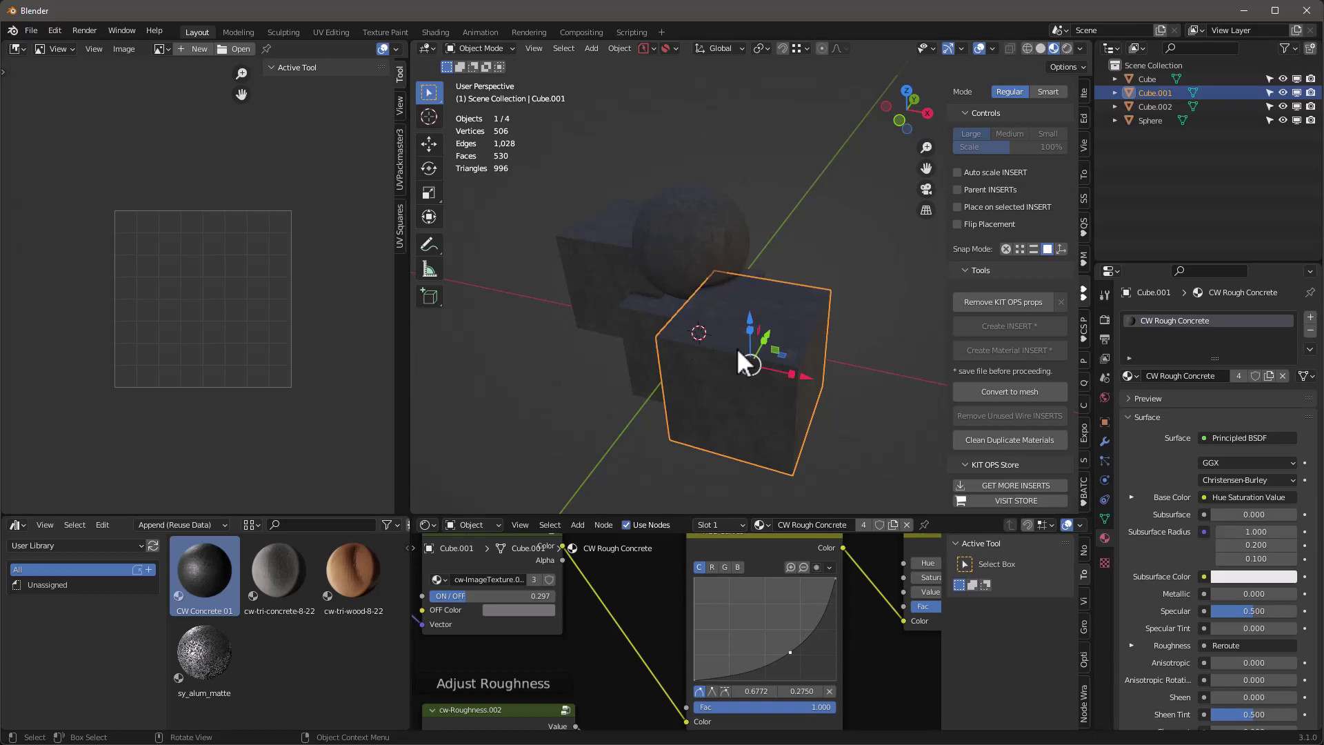
pyautogui.scroll(1, 748, 357)
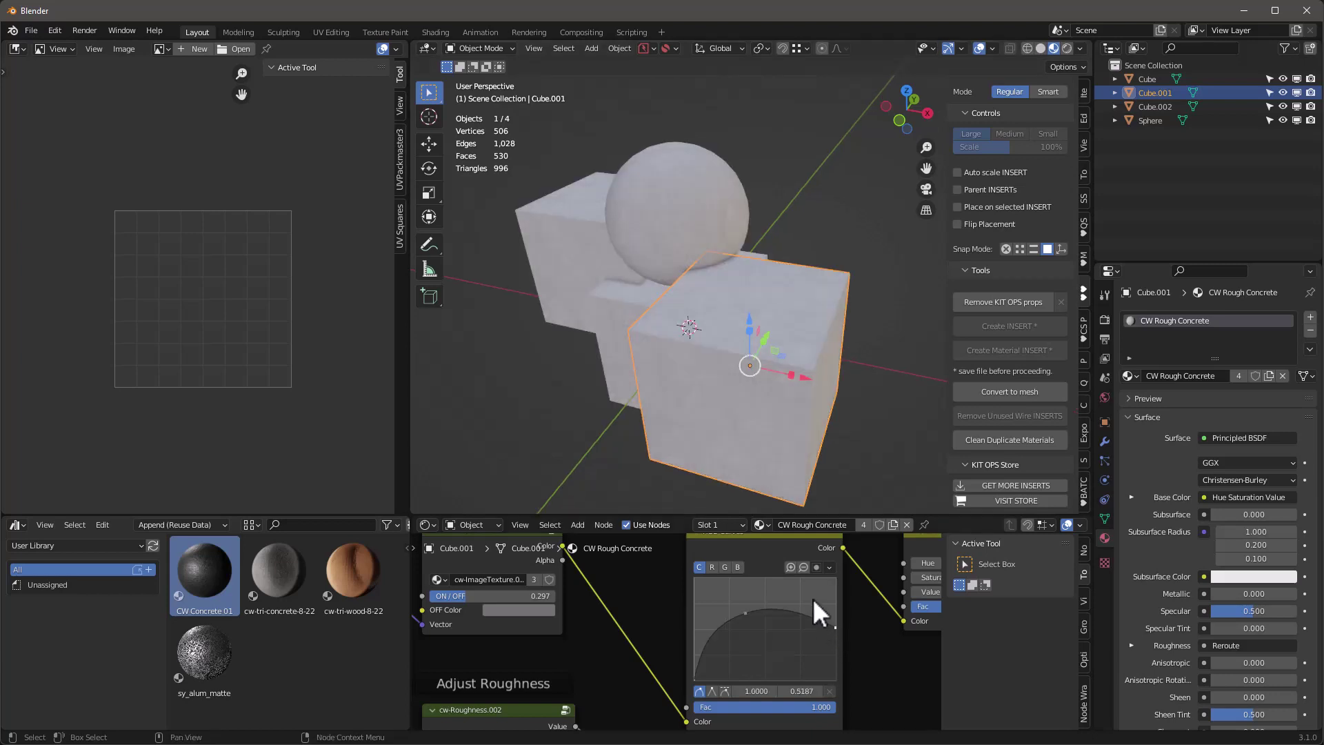
# Step: Replace the selected cube's concrete with a new material and make its base color orange
pyautogui.click(906, 525)
pyautogui.click(778, 526)
pyautogui.moveTo(713, 644); pyautogui.dragTo(725, 570, button='middle')
pyautogui.click(691, 628)
pyautogui.moveTo(720, 491); pyautogui.dragTo(682, 520)
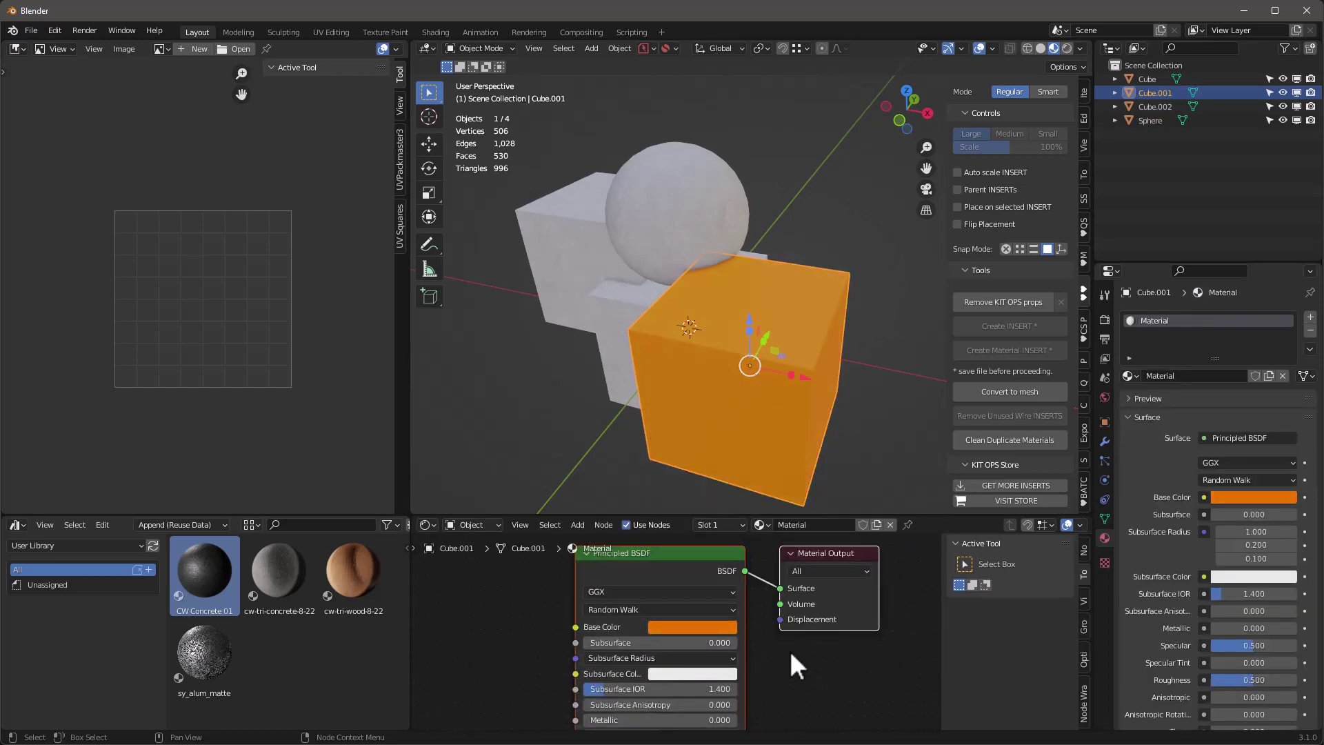
# Step: Set the orange material's metallic to 1.000 and its roughness to 0.050
pyautogui.moveTo(708, 709); pyautogui.dragTo(717, 609, button='middle')
pyautogui.moveTo(717, 619); pyautogui.dragTo(779, 619)
pyautogui.moveTo(619, 668); pyautogui.dragTo(589, 668)
# Step: Create a KIT OPS material INSERT from the cube's orange metal material
pyautogui.moveTo(721, 480); pyautogui.dragTo(758, 297, button='middle')
pyautogui.scroll(-5, 1032, 365)
pyautogui.scroll(-5, 1032, 364)
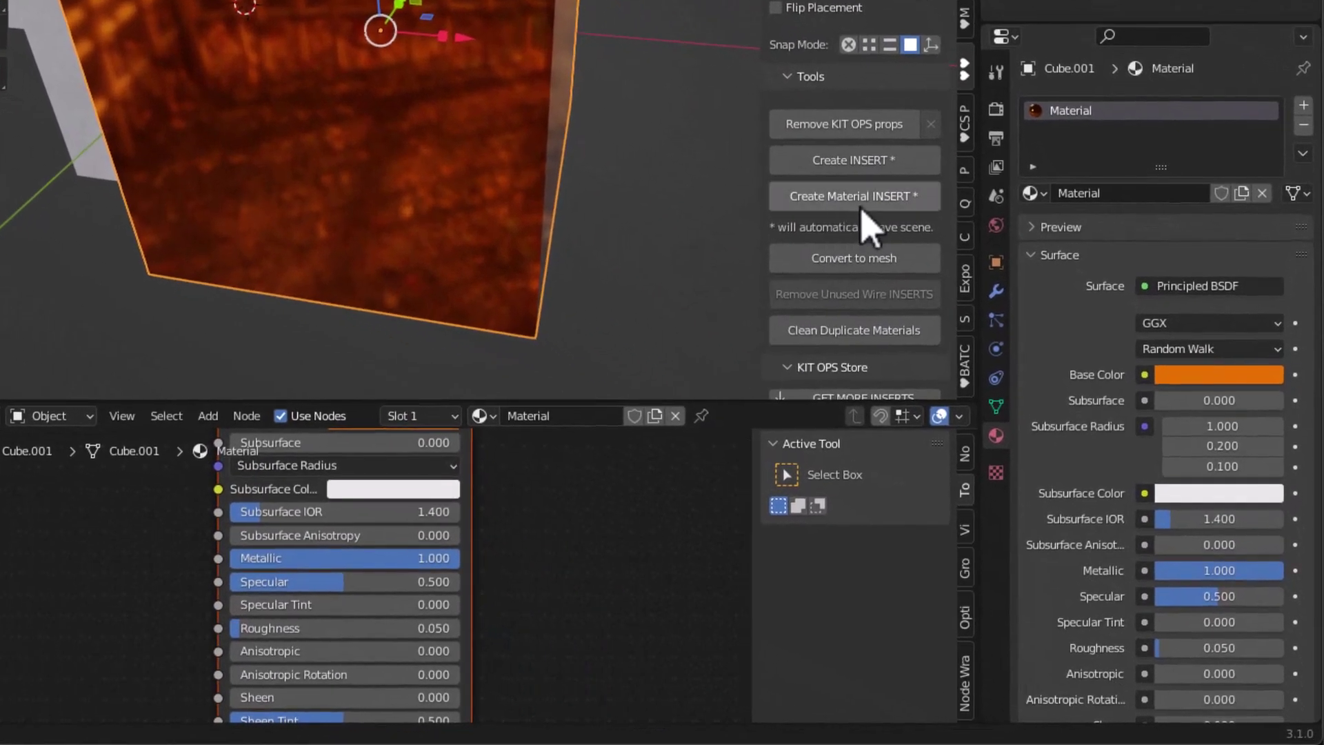
pyautogui.click(1026, 377)
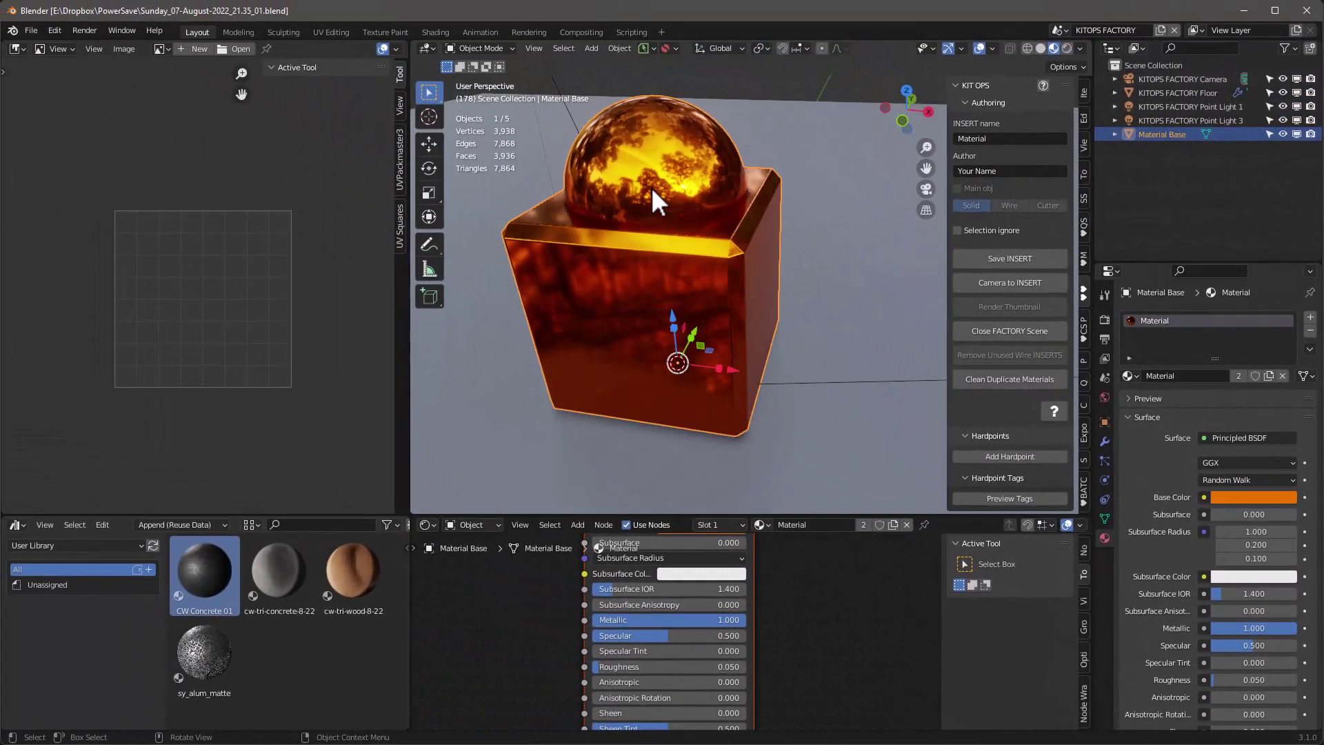
# Step: Save the material INSERT as orangemetal in the cw-tri-Wood folder
pyautogui.click(989, 258)
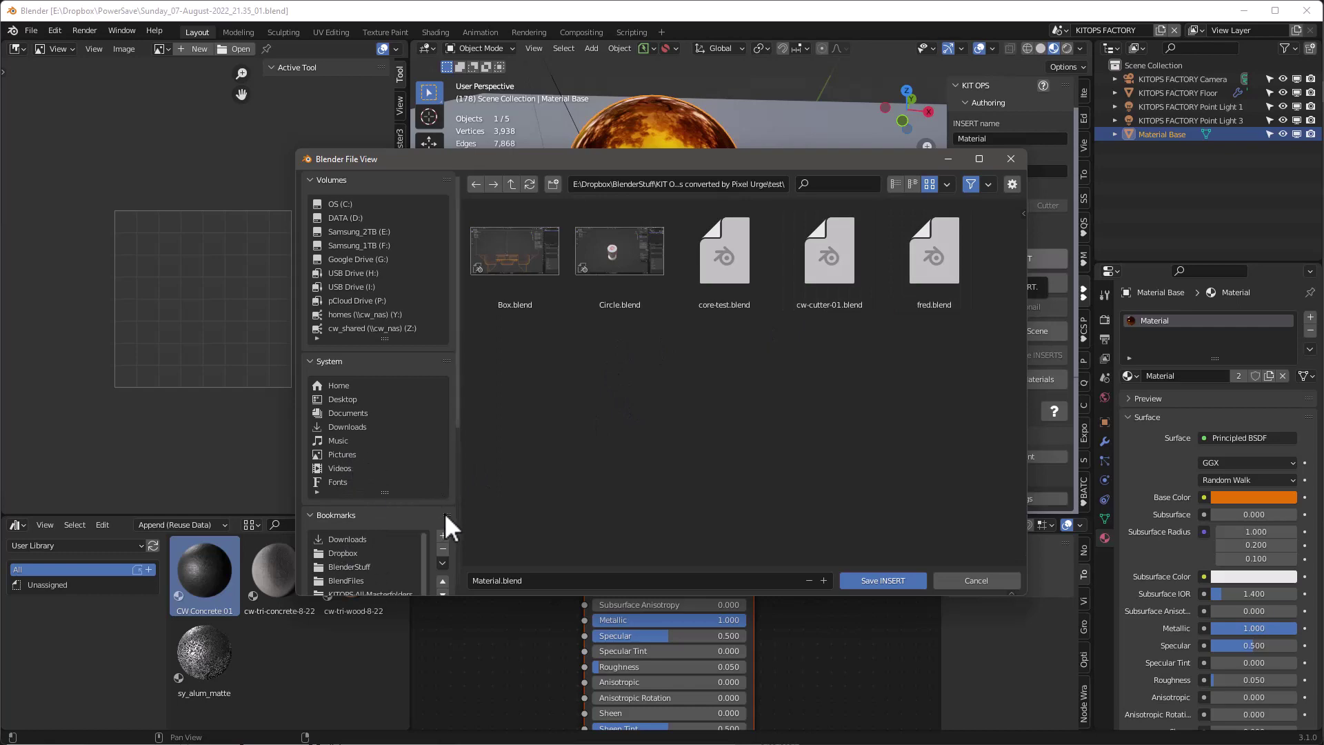
pyautogui.scroll(-10, 444, 511)
pyautogui.click(349, 460)
pyautogui.click(558, 583)
pyautogui.write('orangemetal')
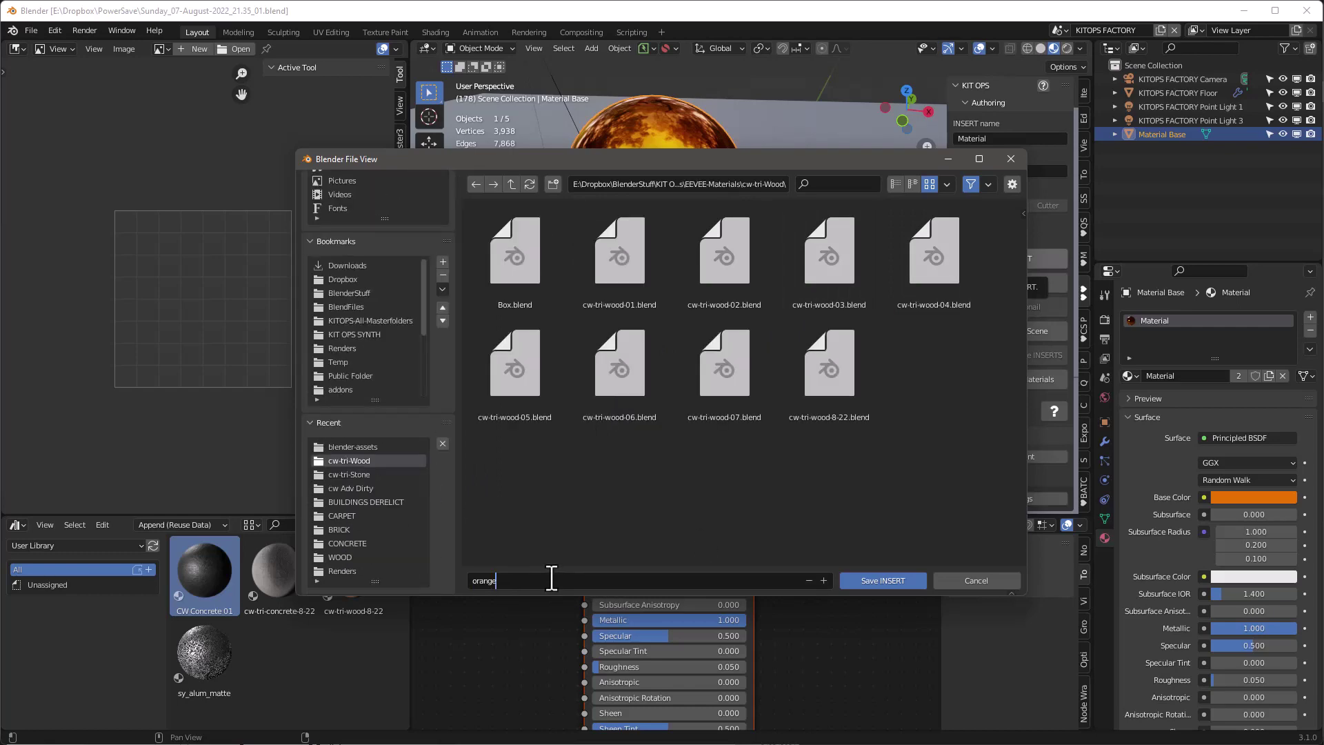
pyautogui.press('Return')
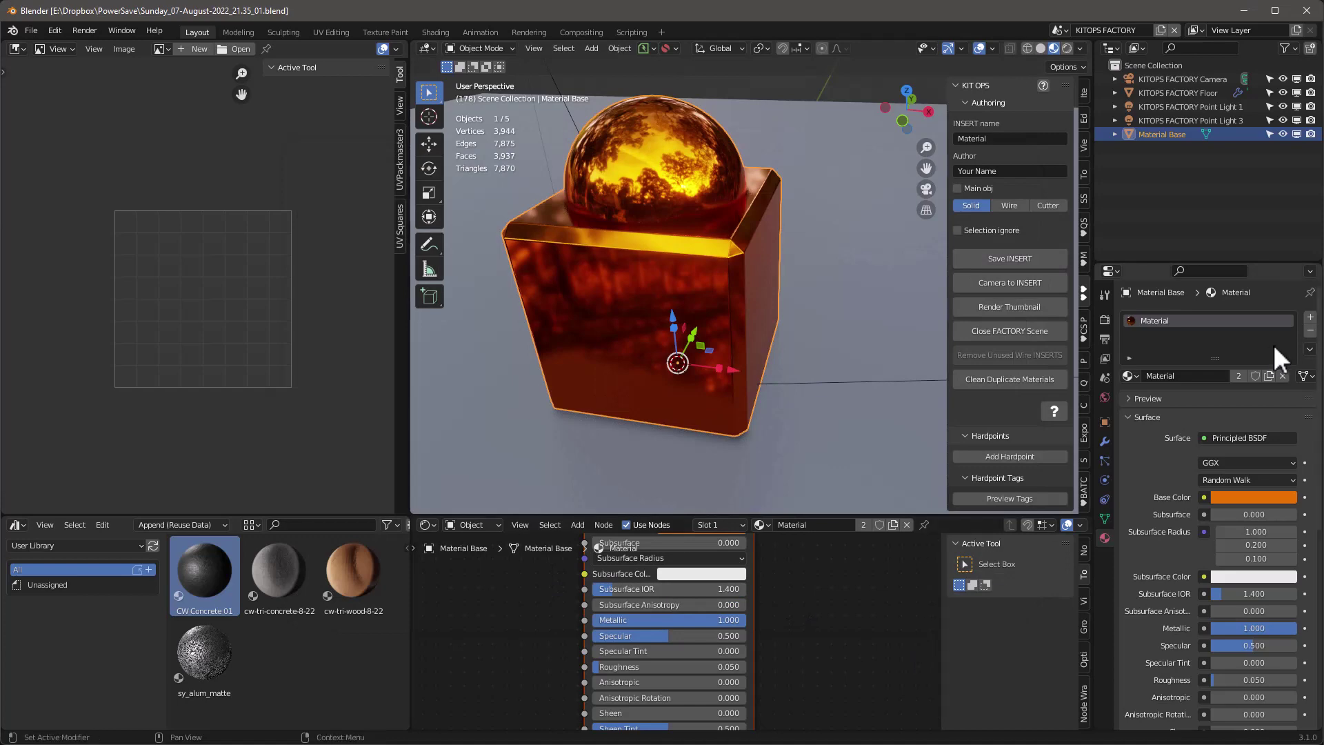
# Step: Align the camera to the INSERT and close the KIT OPS factory scene
pyautogui.click(1006, 279)
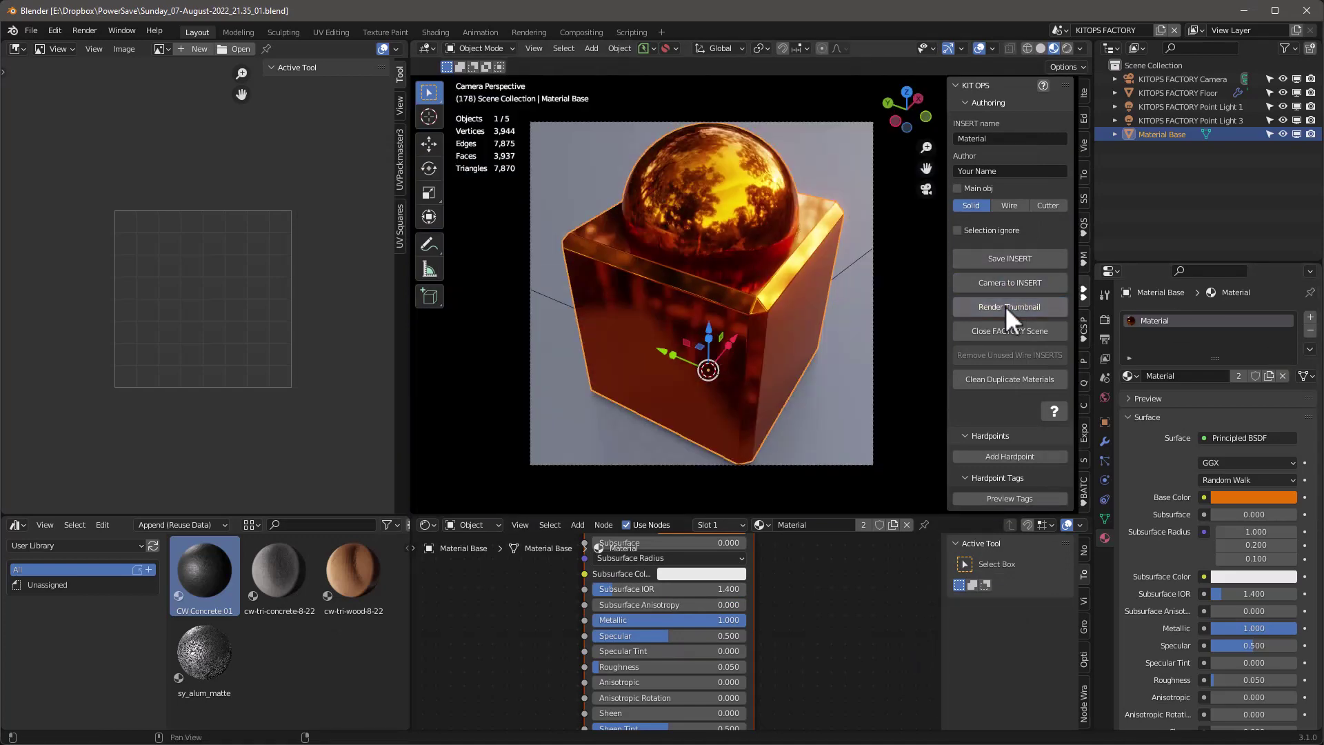
pyautogui.click(1012, 332)
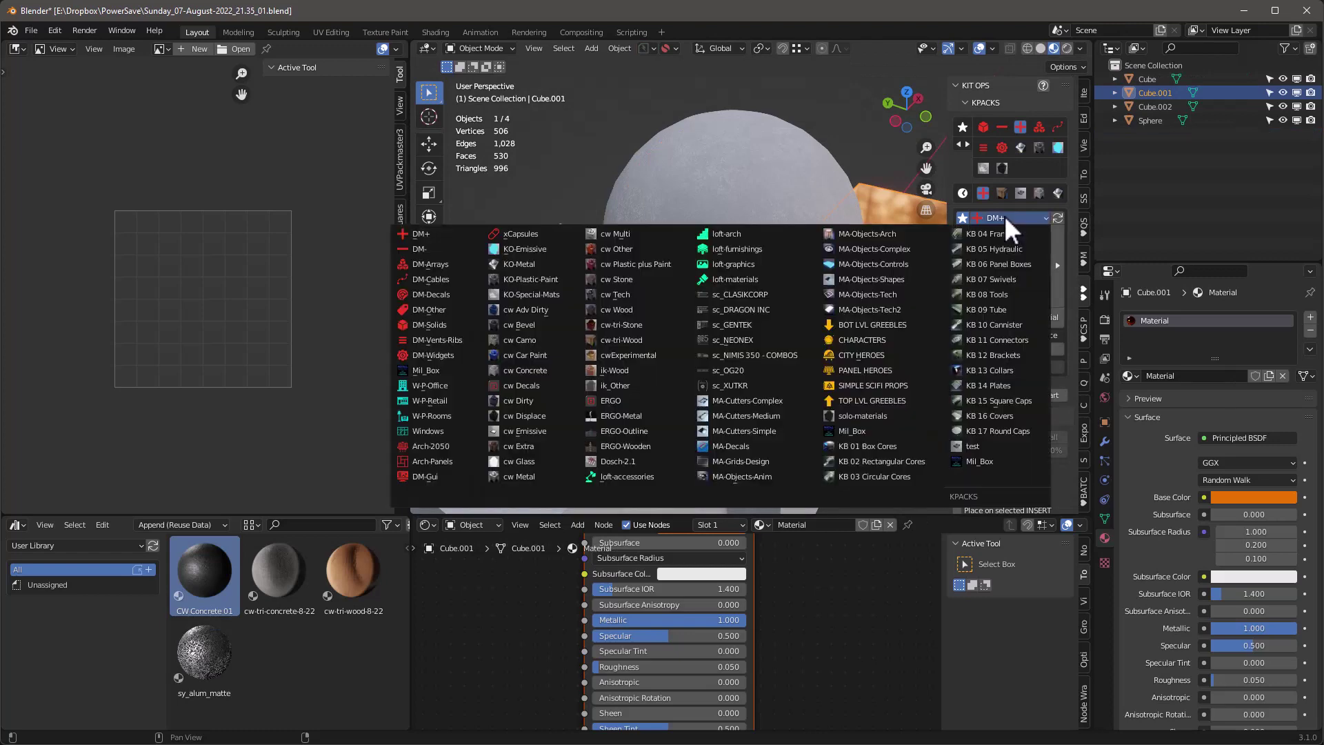
# Step: Add the orangemetal material from the cw-tri-Wood pack to the sphere
pyautogui.click(1001, 193)
pyautogui.click(1020, 253)
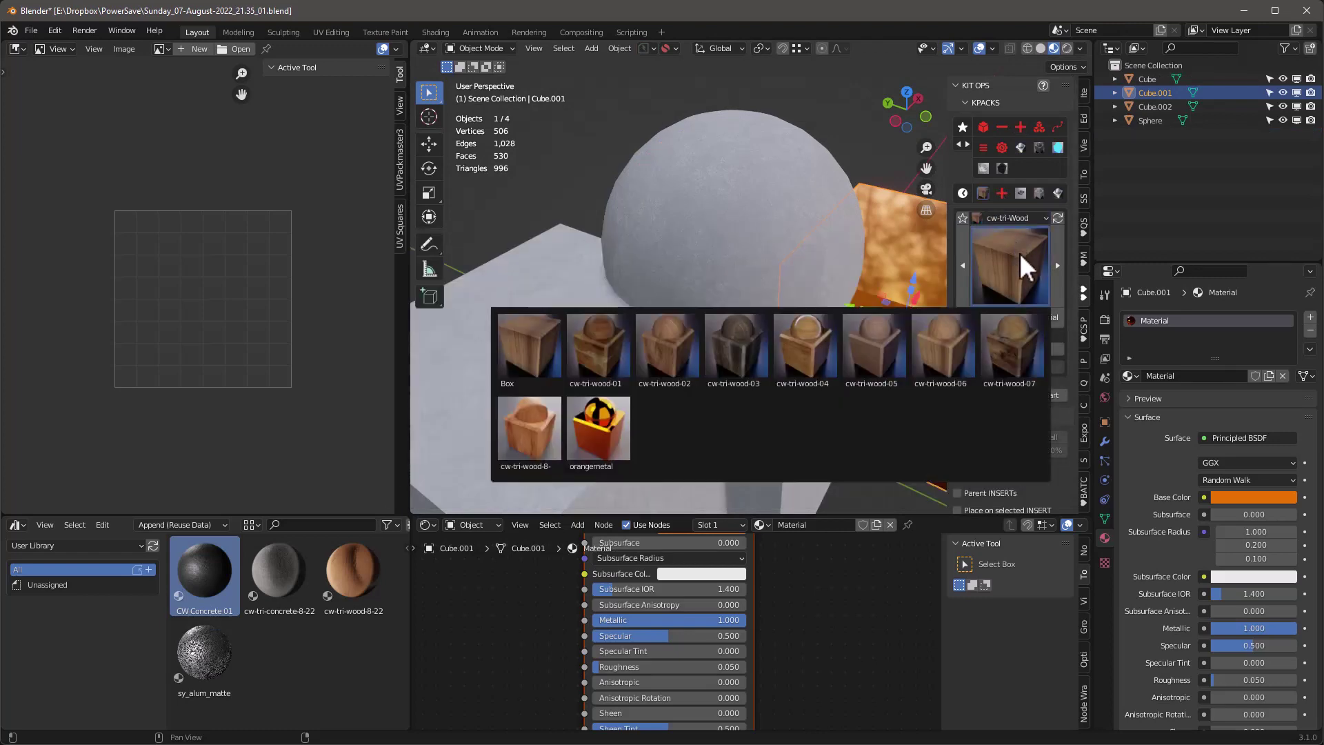
pyautogui.click(594, 436)
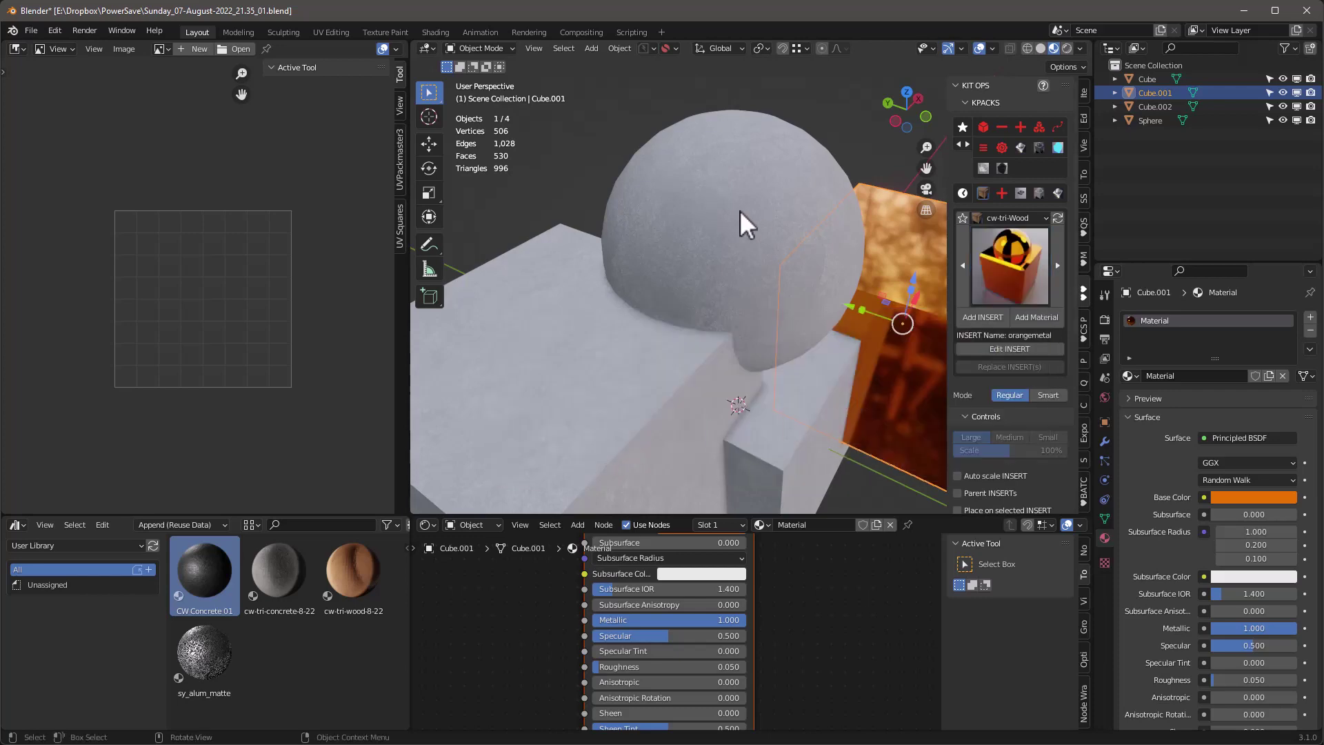
pyautogui.click(683, 264)
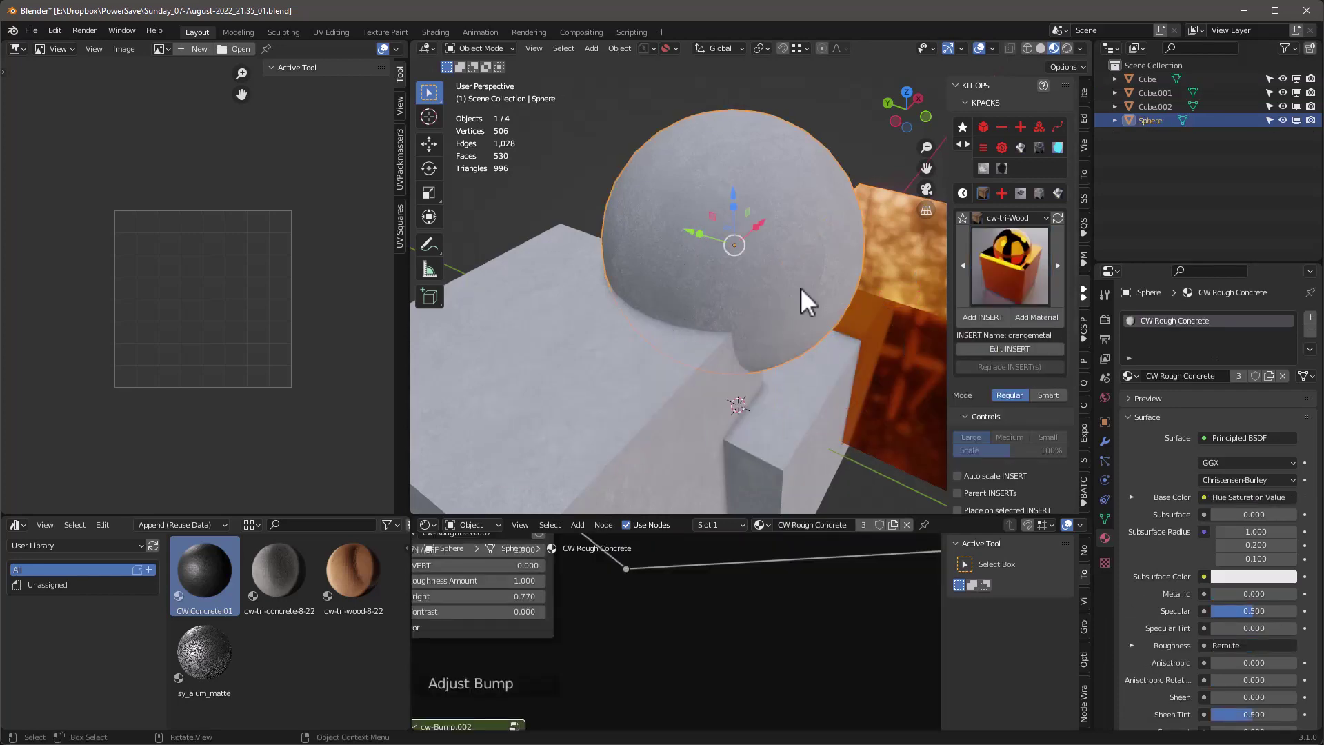
pyautogui.click(1033, 316)
pyautogui.moveTo(664, 192); pyautogui.dragTo(723, 207, button='middle')
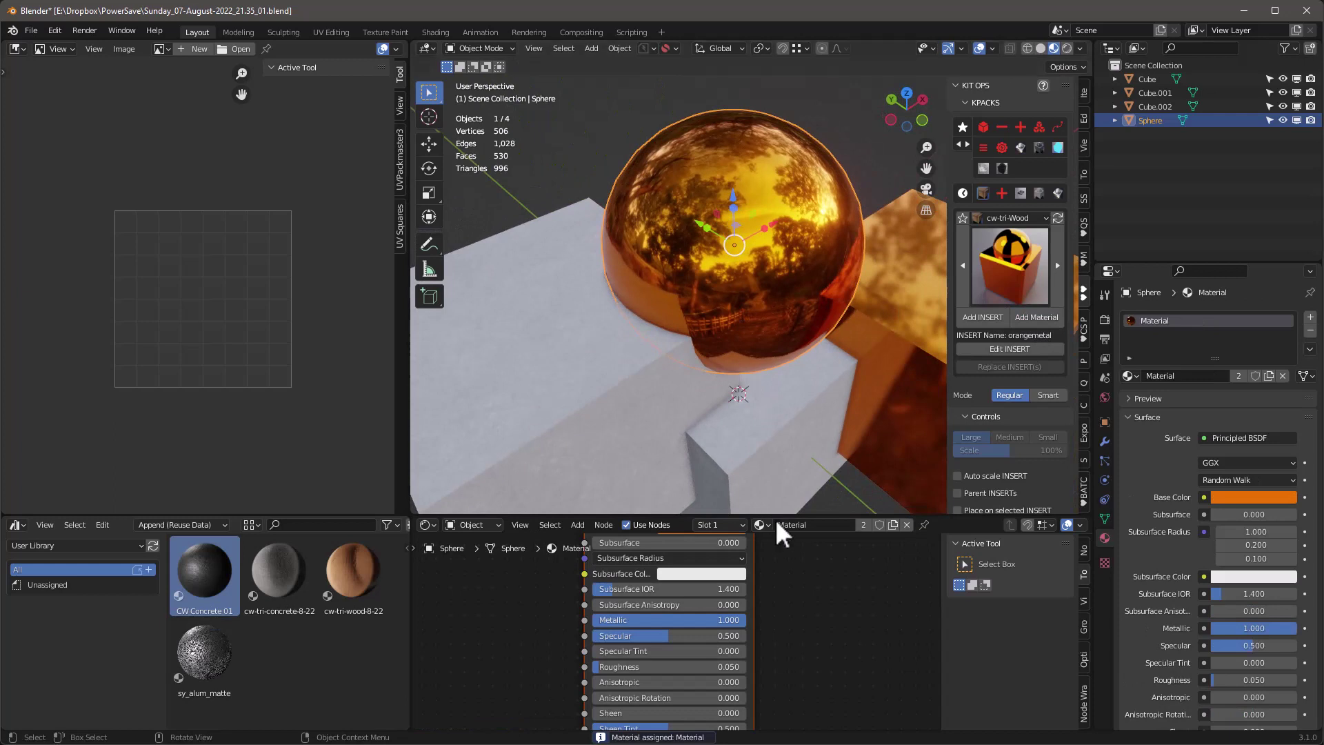
# Step: Change the base color of the metal material shared by the sphere and cube to blue
pyautogui.click(880, 276)
pyautogui.click(769, 243)
pyautogui.scroll(-5, 682, 203)
pyautogui.scroll(3, 746, 243)
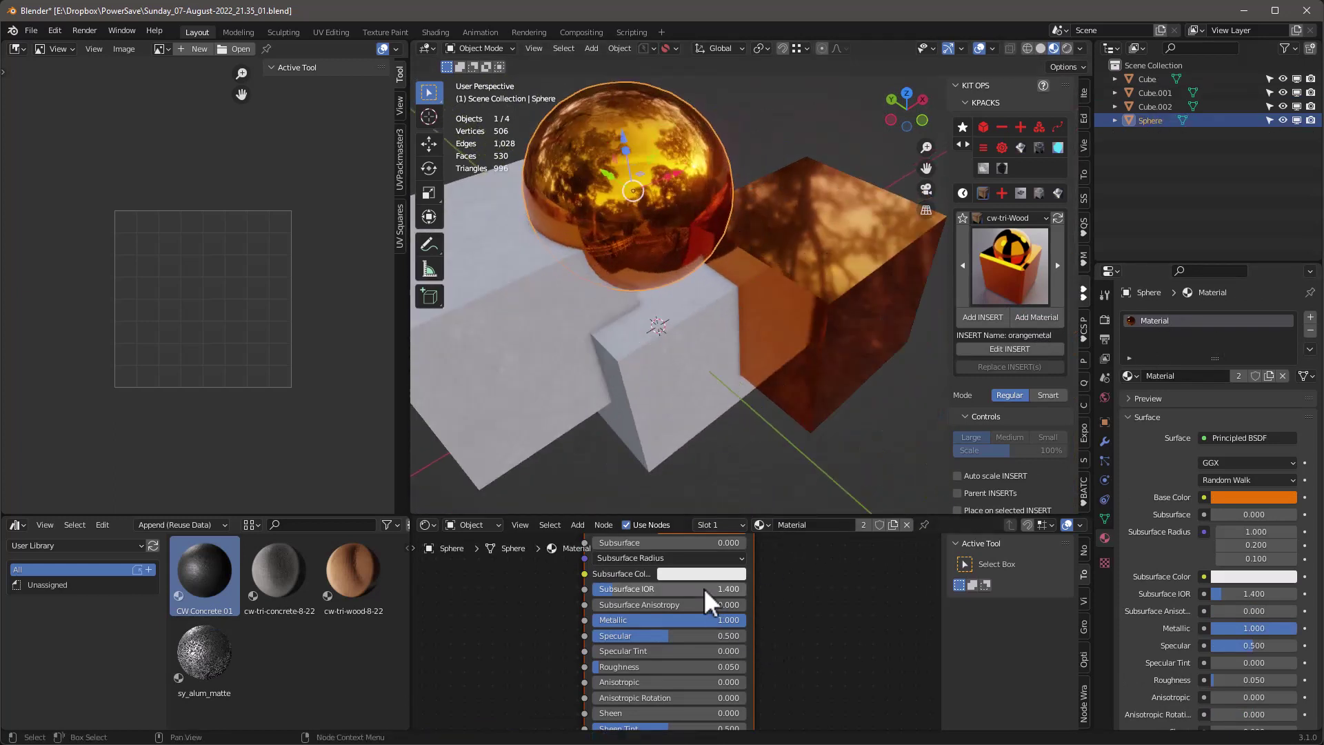
pyautogui.scroll(-4, 707, 594)
pyautogui.click(737, 590)
pyautogui.click(755, 477)
pyautogui.click(812, 291)
pyautogui.moveTo(812, 291)
pyautogui.mouseDown(button='middle')
pyautogui.moveTo(709, 258)
pyautogui.moveTo(841, 304)
pyautogui.moveTo(806, 308)
pyautogui.mouseUp(button='middle')
pyautogui.scroll(2, 805, 308)
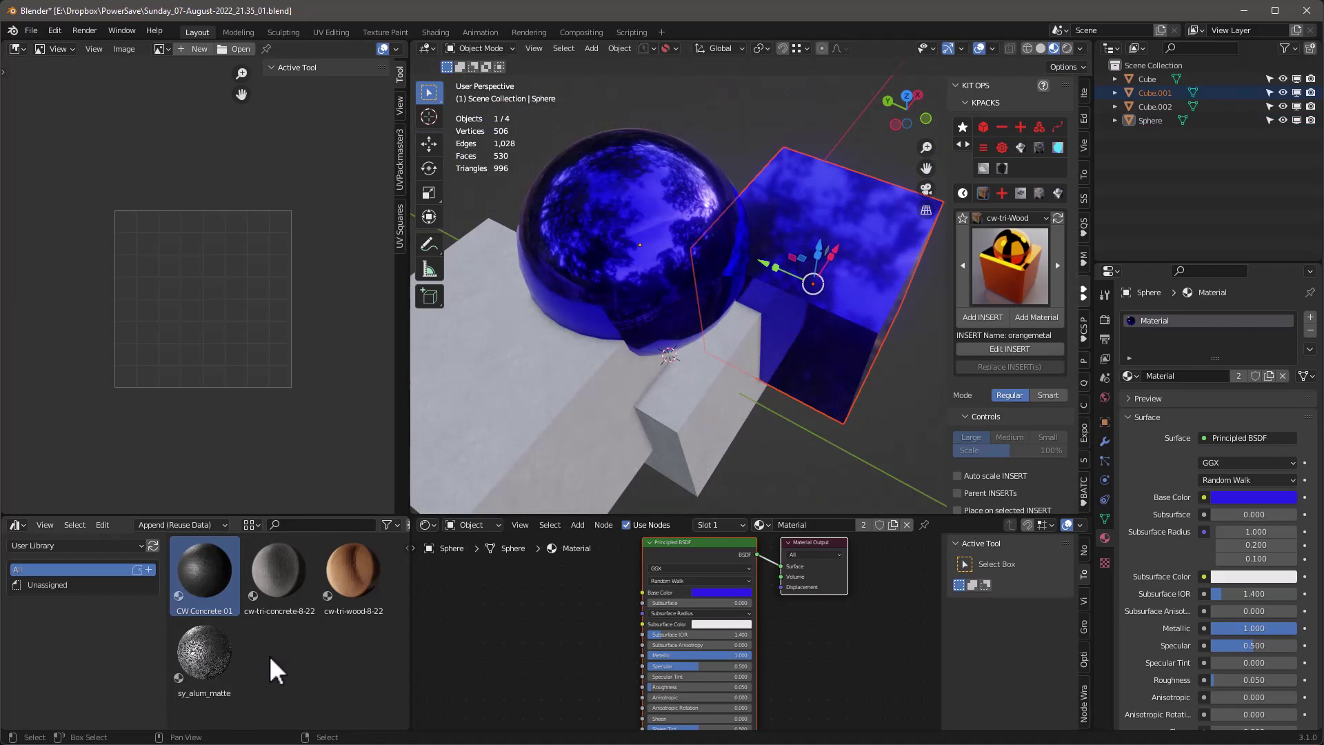
# Step: Select the sphere and mark its blue metal material as an asset
pyautogui.click(665, 203)
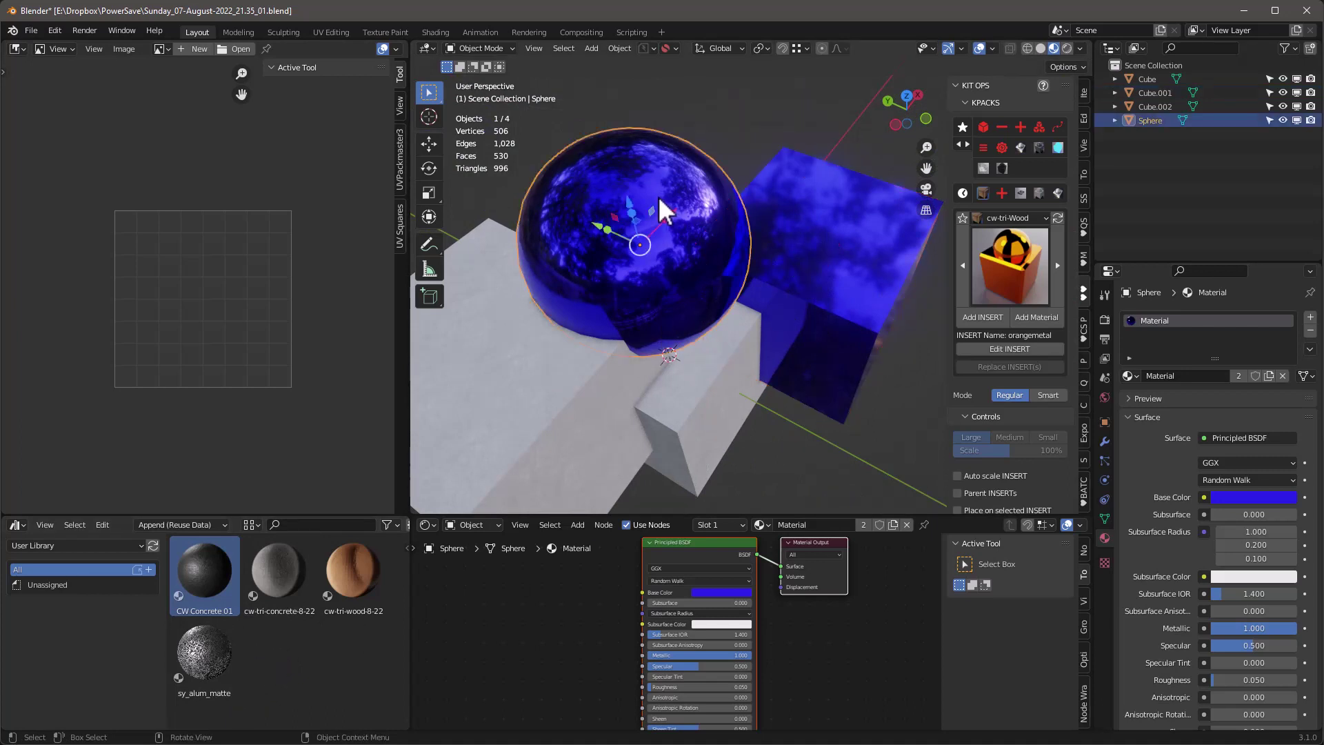
pyautogui.rightClick(1164, 317)
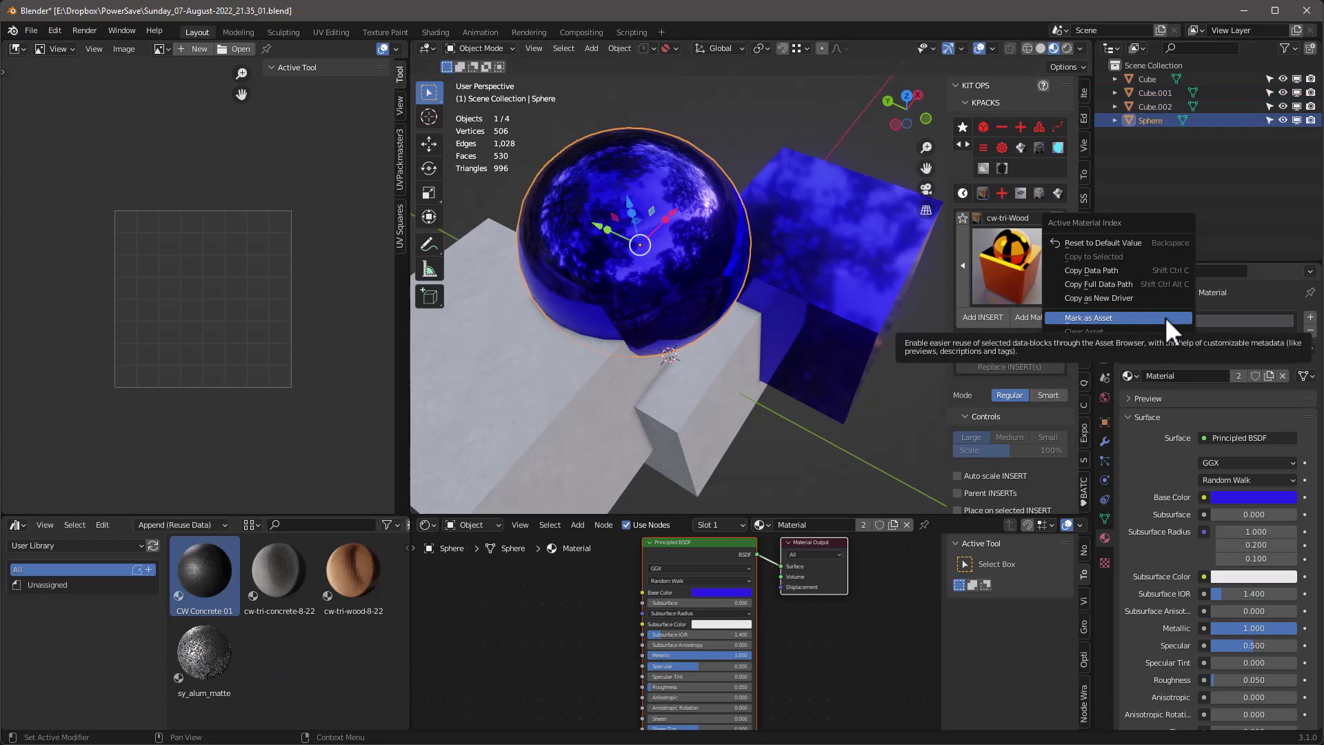
pyautogui.click(1165, 316)
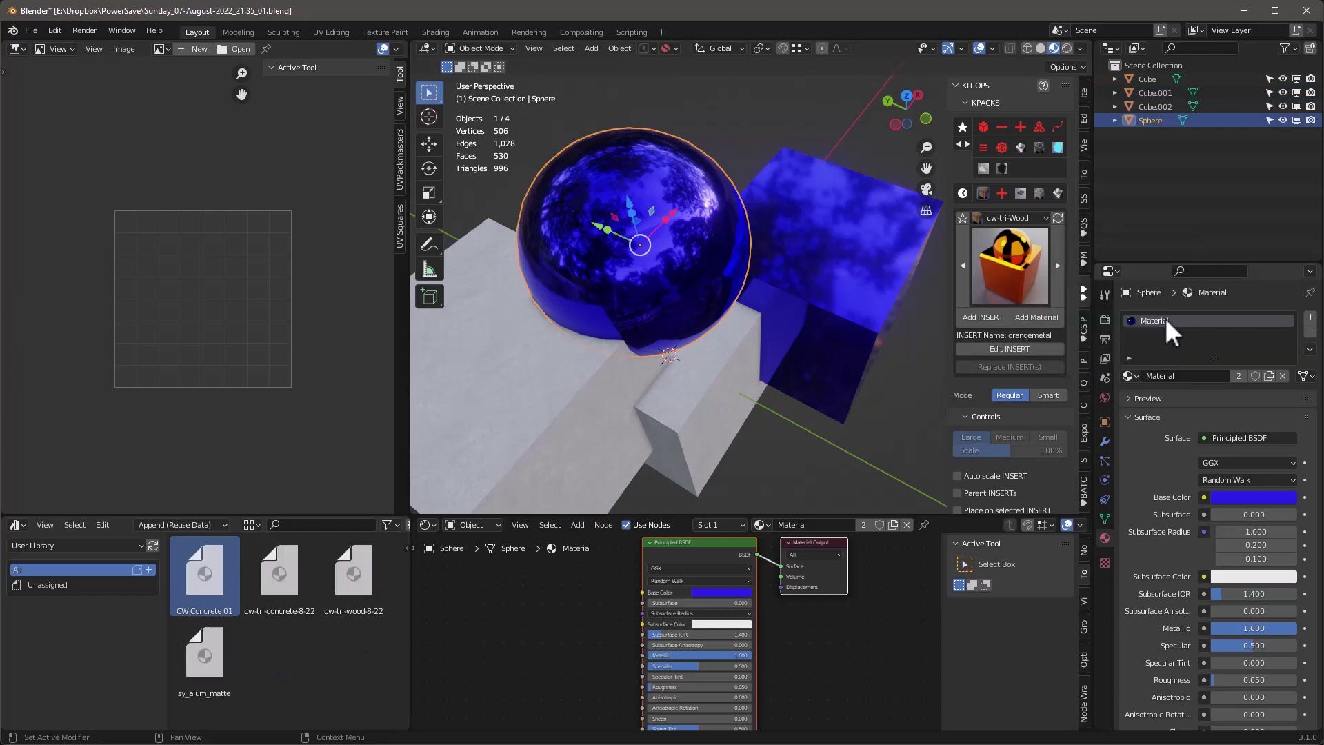
# Step: Check the Current File asset library, return to the User Library and refresh it
pyautogui.click(35, 543)
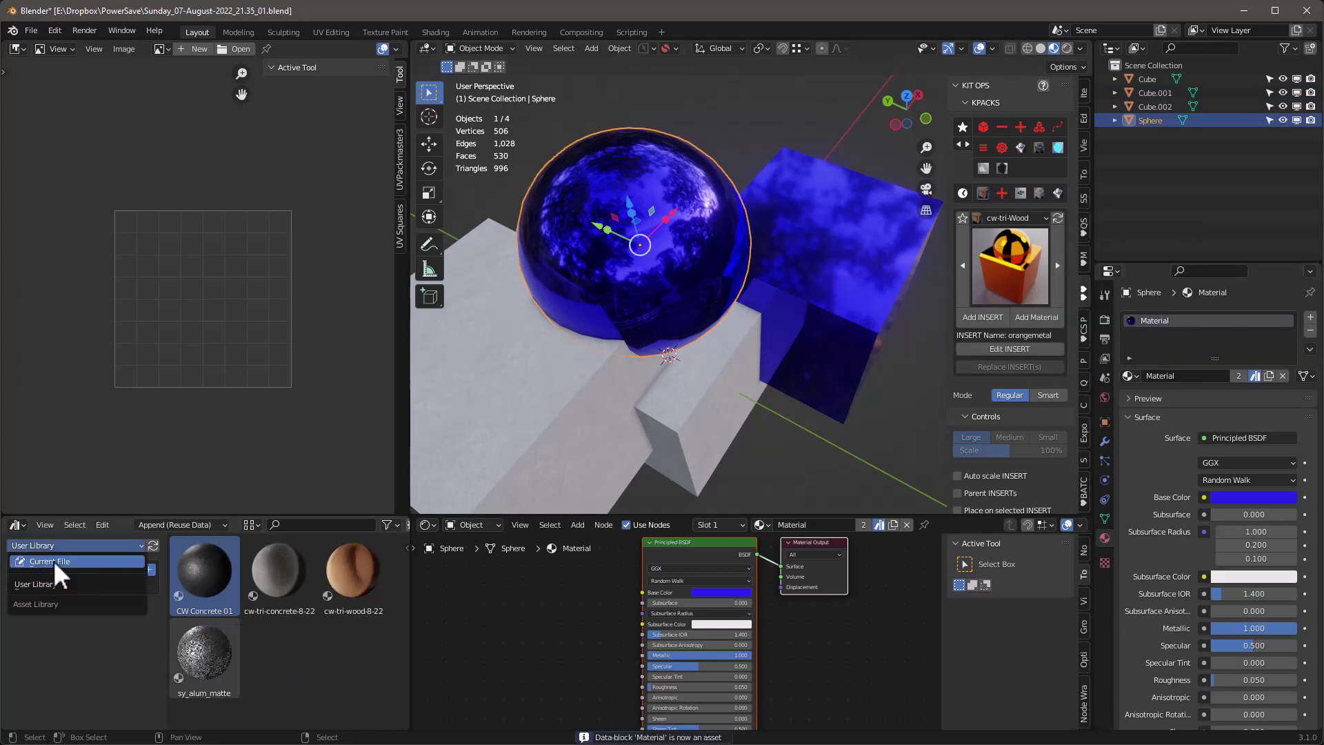
pyautogui.click(52, 559)
pyautogui.click(40, 543)
pyautogui.click(48, 586)
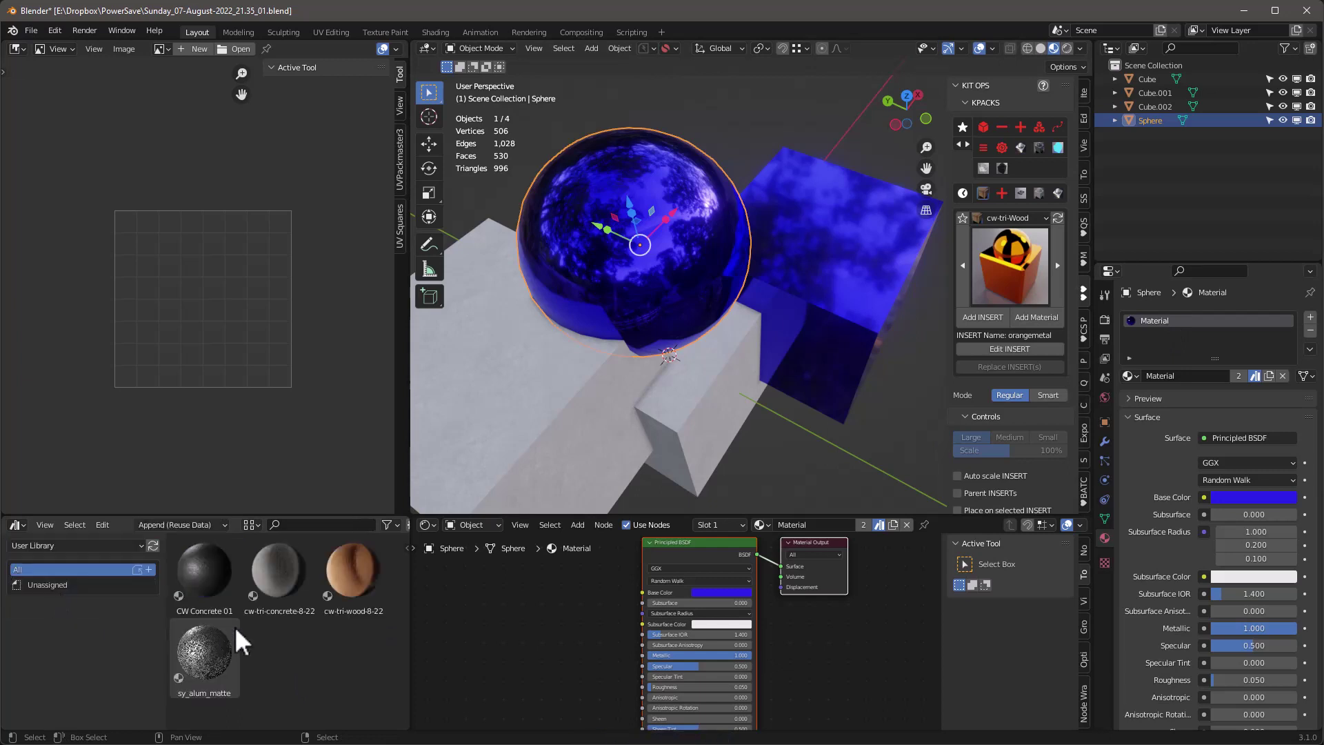
pyautogui.rightClick(331, 672)
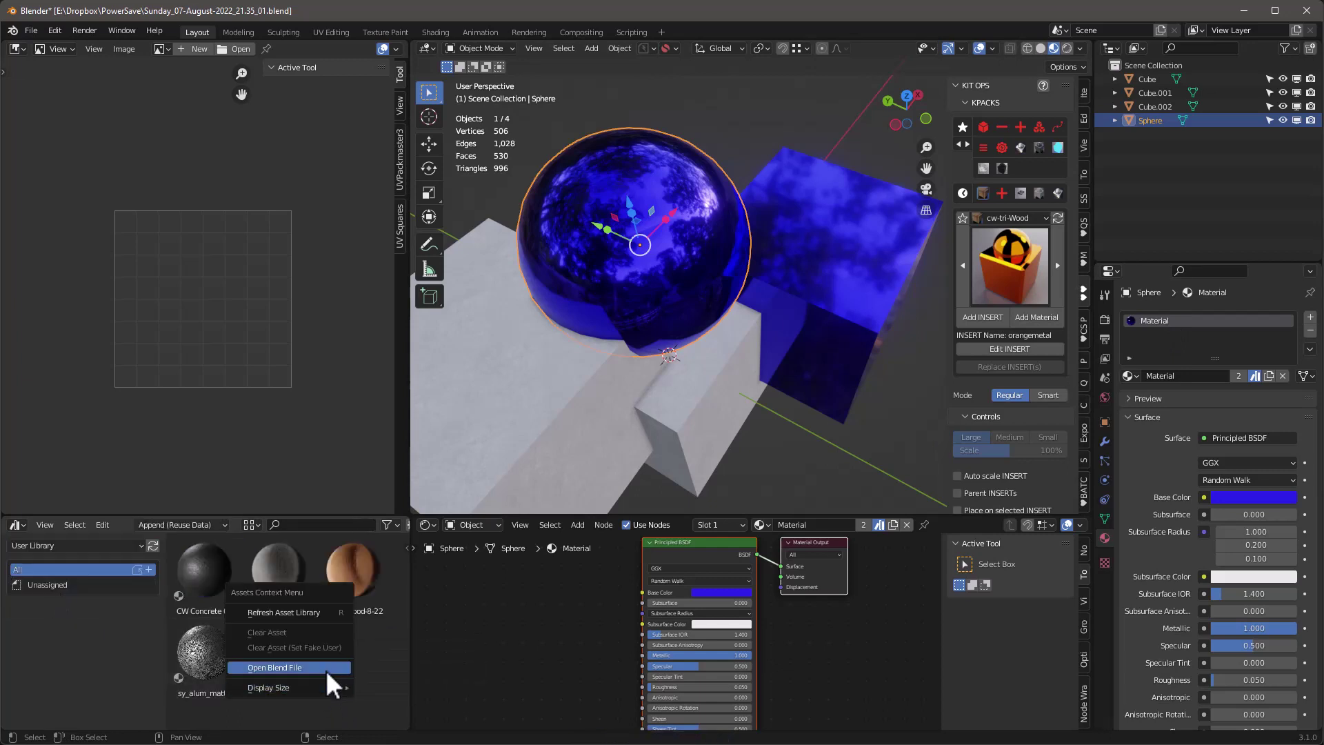
pyautogui.click(288, 612)
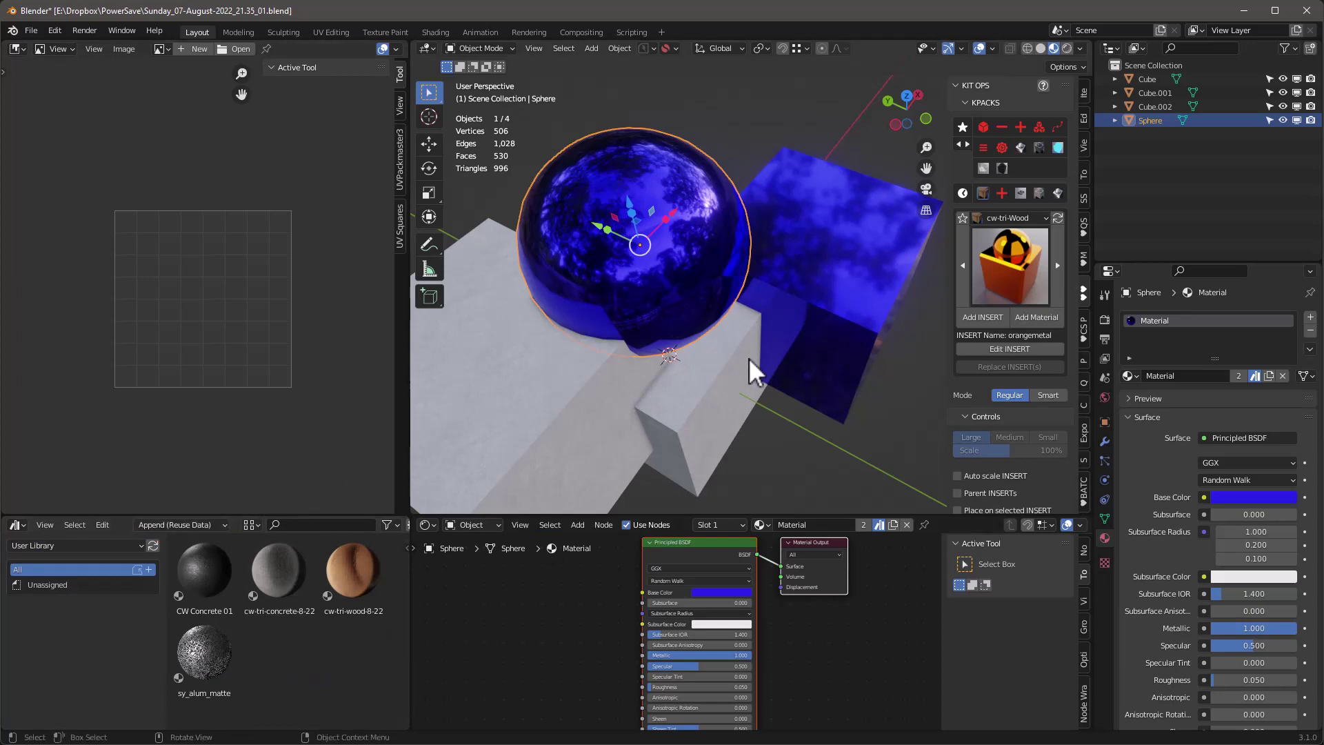
pyautogui.scroll(-2, 878, 354)
pyautogui.scroll(3, 689, 317)
pyautogui.moveTo(701, 314)
pyautogui.mouseDown(button='middle')
pyautogui.moveTo(649, 266)
pyautogui.moveTo(500, 274)
pyautogui.moveTo(710, 283)
pyautogui.moveTo(699, 329)
pyautogui.moveTo(693, 309)
pyautogui.mouseUp(button='middle')
pyautogui.scroll(-2, 711, 283)
pyautogui.scroll(1, 694, 306)
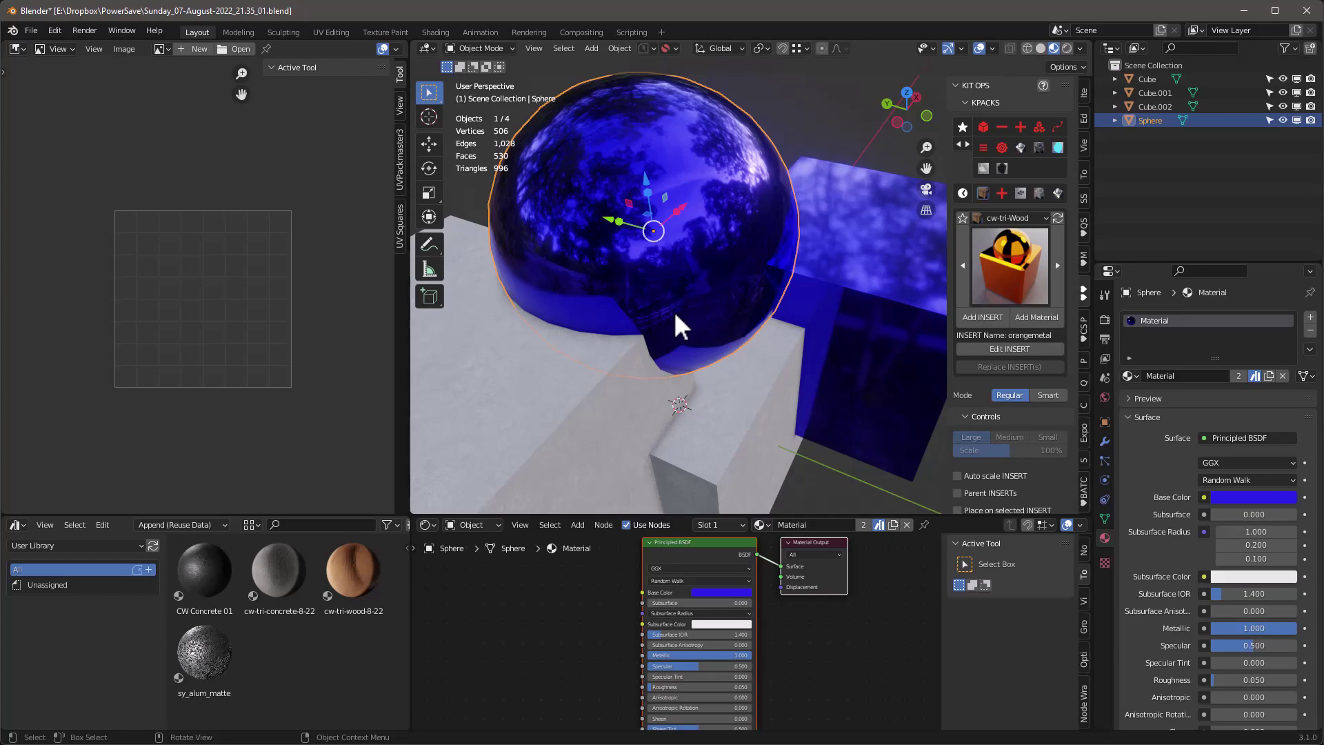
# Step: Add the cw-glass-universe material from the cw Glass pack to the sphere
pyautogui.click(995, 216)
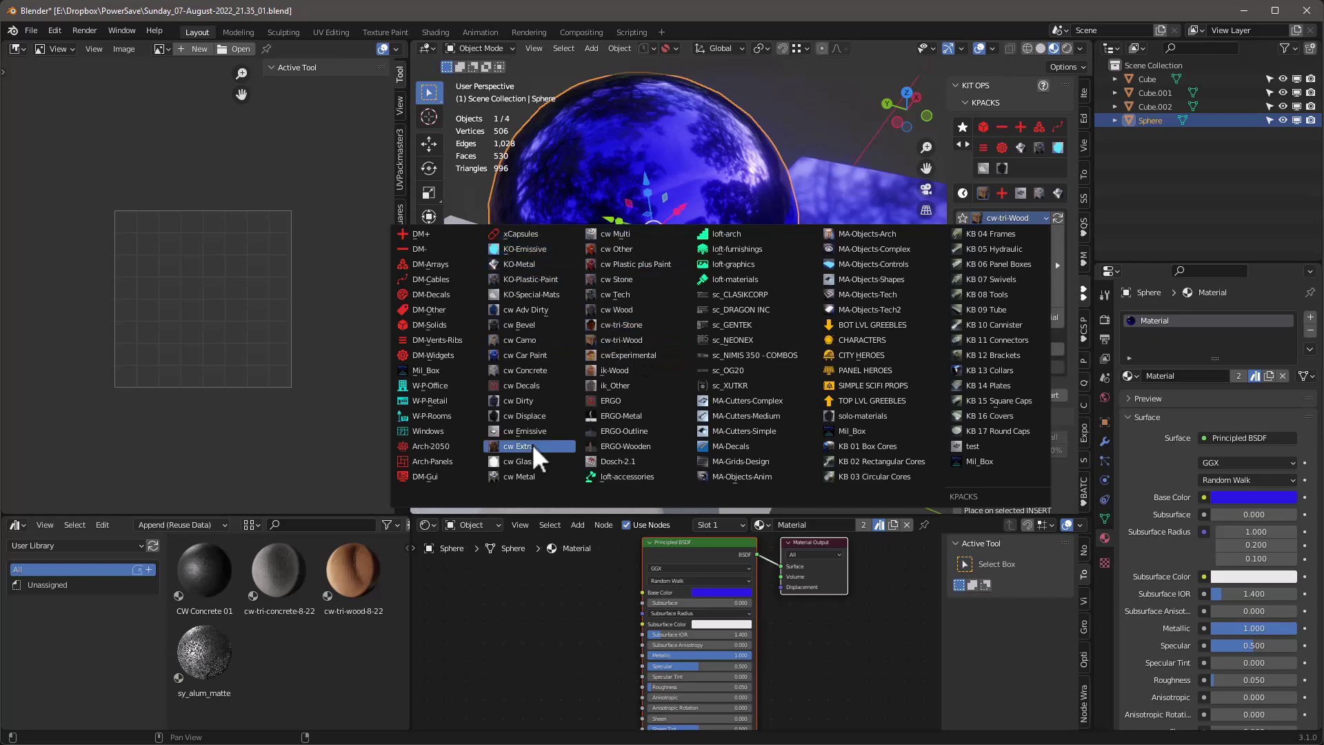
pyautogui.click(524, 462)
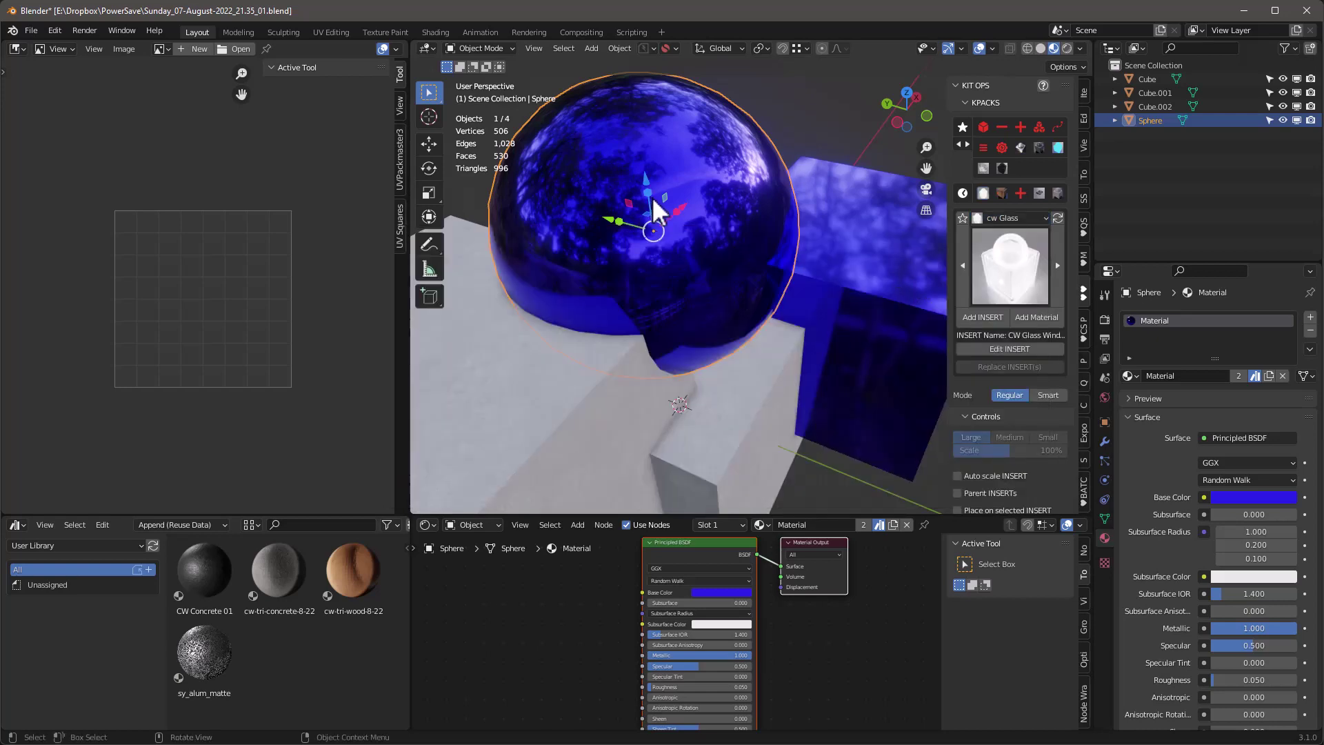
pyautogui.scroll(-2, 844, 335)
pyautogui.click(1034, 276)
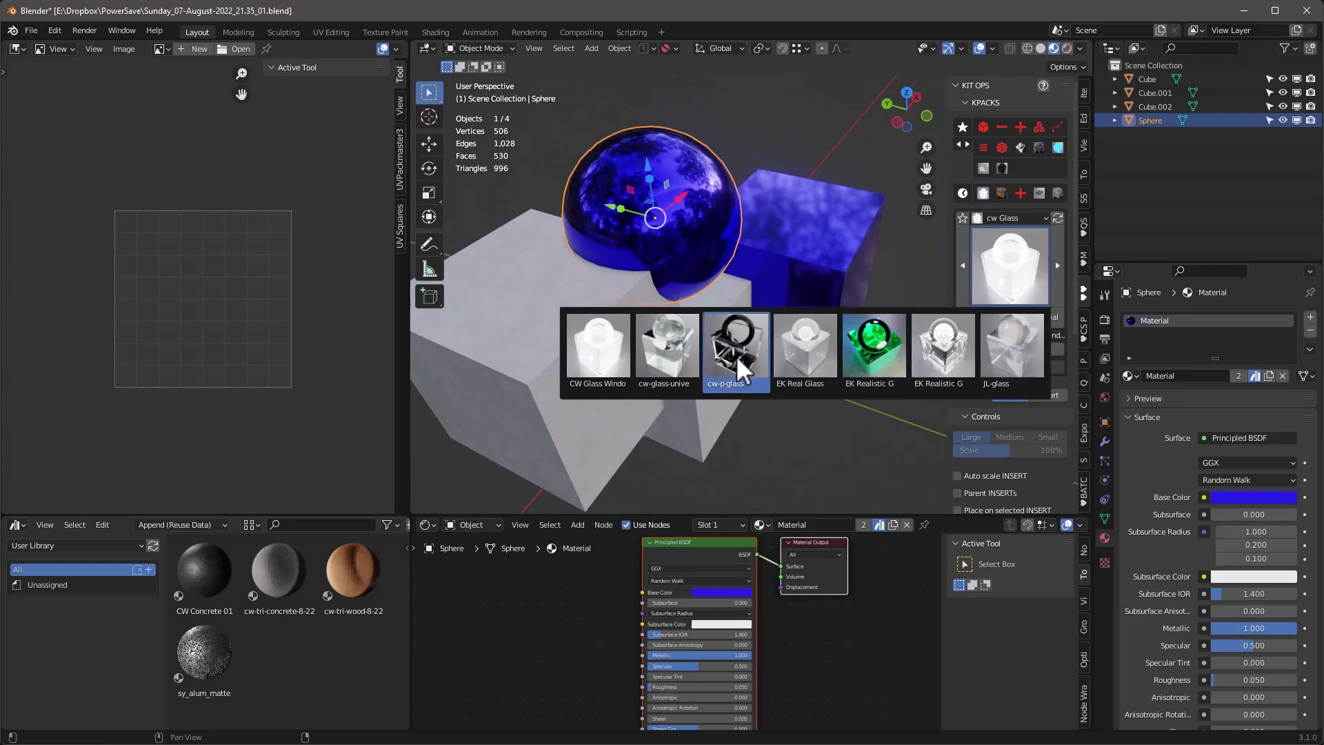
pyautogui.click(664, 349)
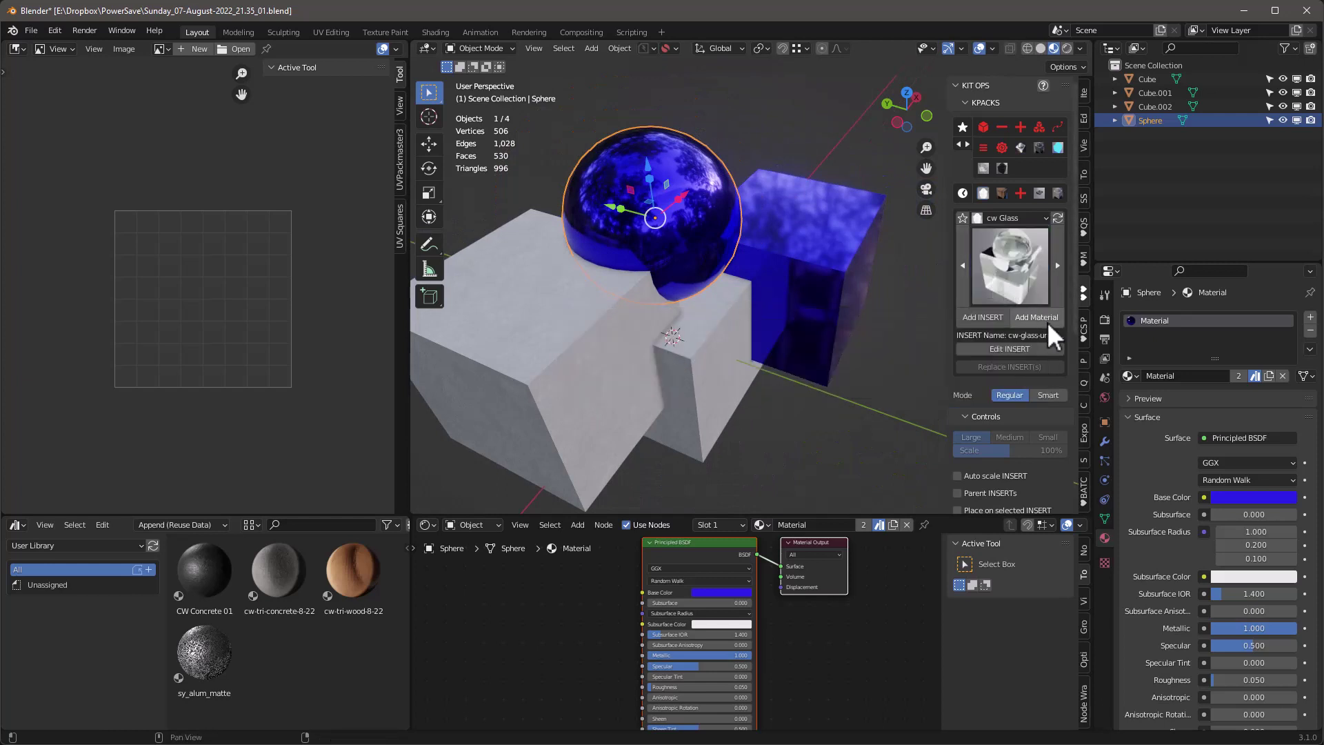
pyautogui.click(1040, 317)
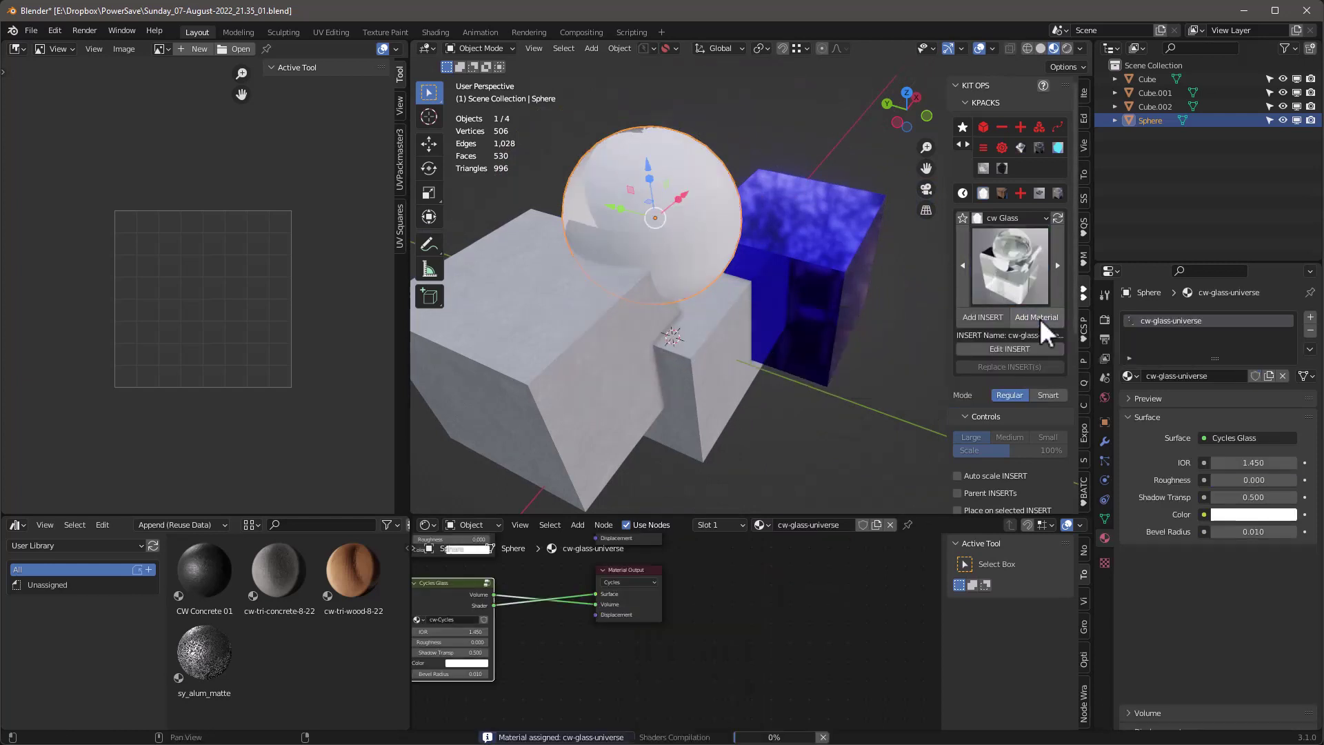
# Step: Examine the sphere's glass material from several angles and distances
pyautogui.moveTo(635, 222); pyautogui.dragTo(610, 189, button='middle')
pyautogui.scroll(4, 710, 231)
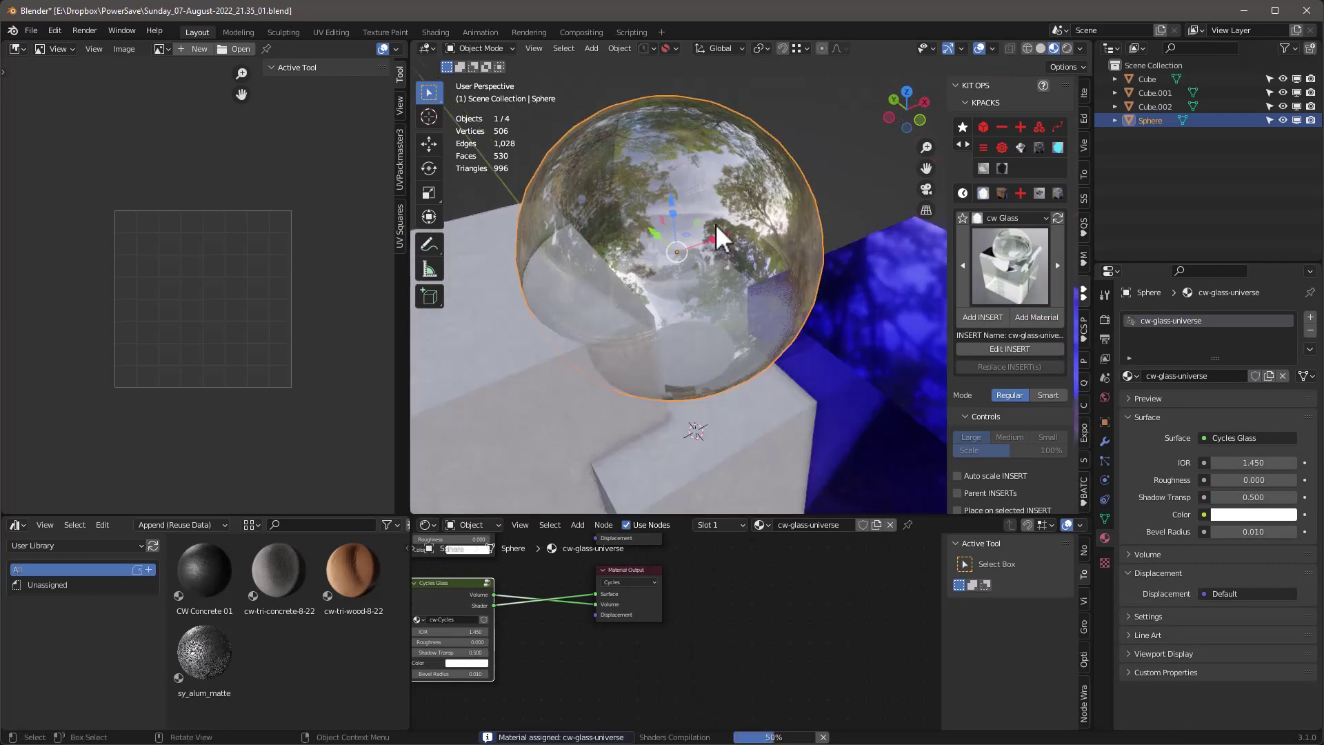
pyautogui.scroll(-4, 721, 234)
pyautogui.moveTo(713, 213); pyautogui.dragTo(697, 250, button='middle')
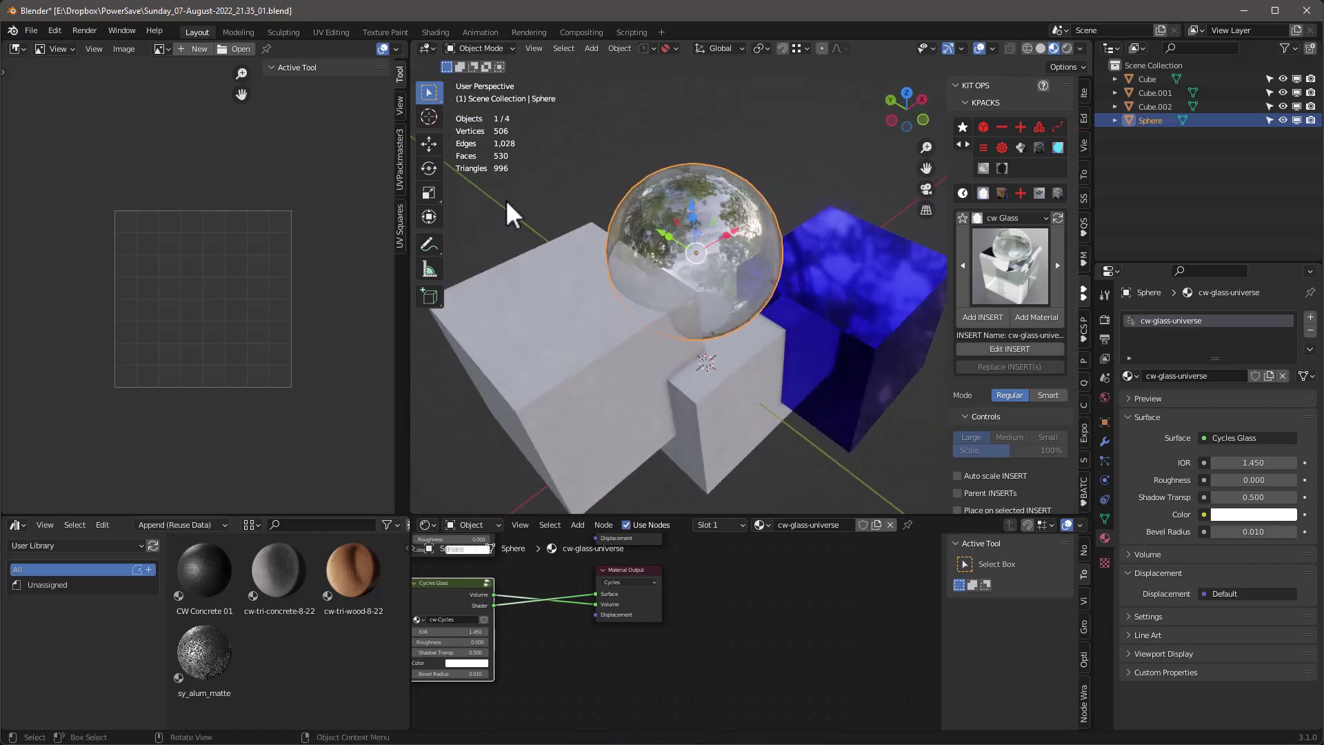
pyautogui.scroll(-3, 786, 255)
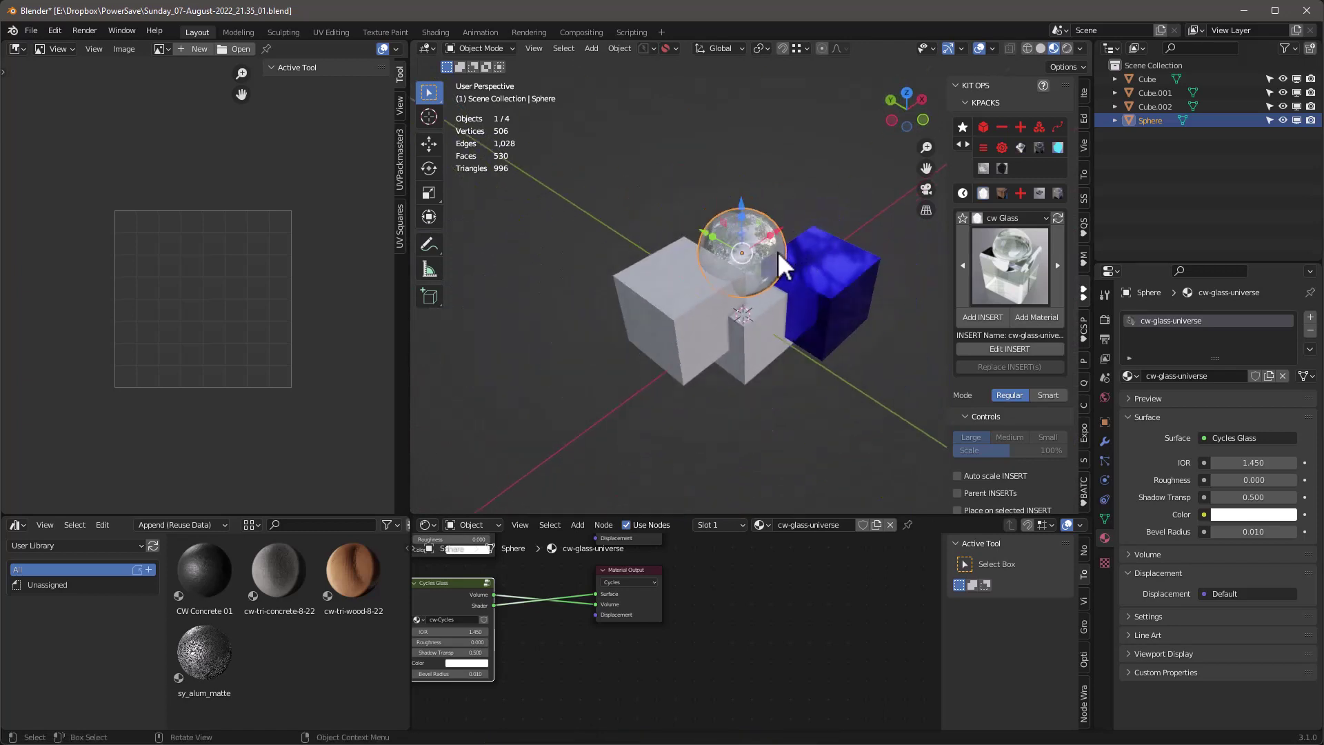
pyautogui.scroll(3, 778, 251)
# Step: Examine the glass material's node tree, including its Eevee and Cycles material outputs
pyautogui.scroll(-3, 817, 586)
pyautogui.moveTo(821, 590); pyautogui.dragTo(805, 646, button='middle')
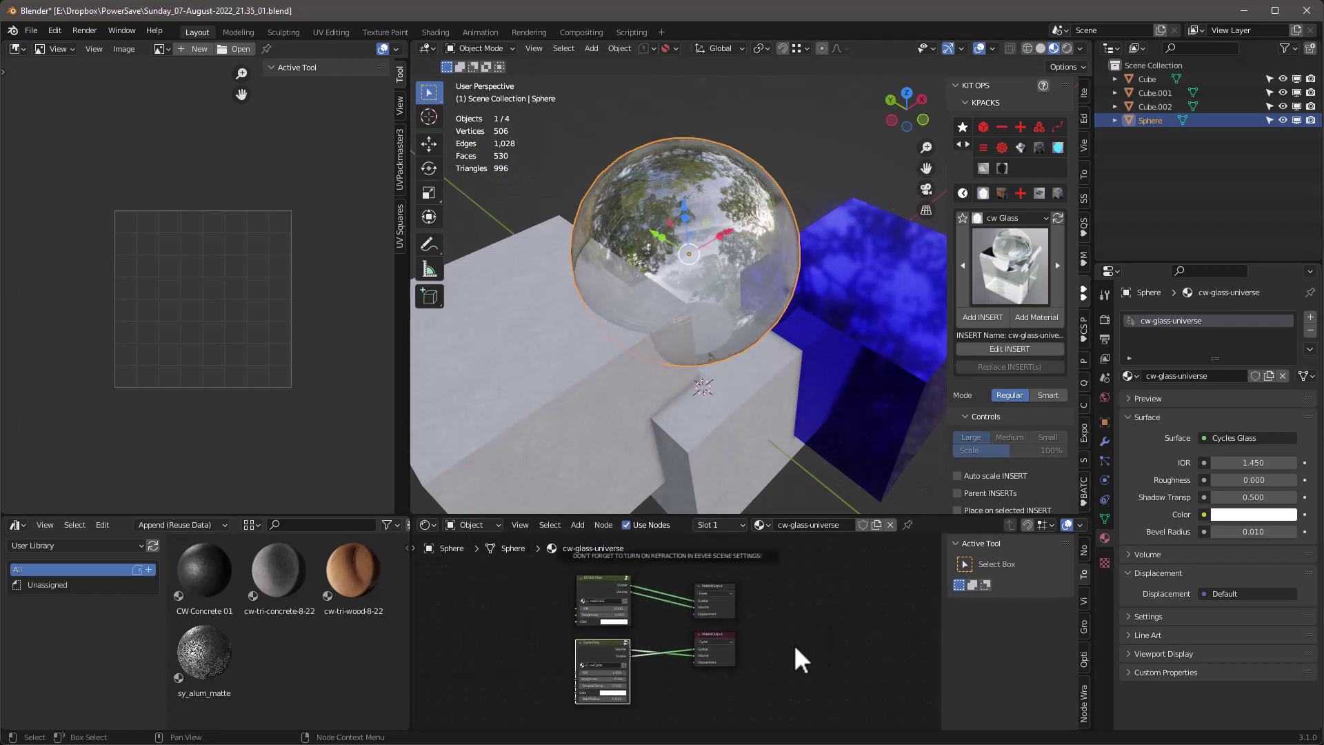
pyautogui.scroll(2, 774, 630)
pyautogui.scroll(4, 671, 575)
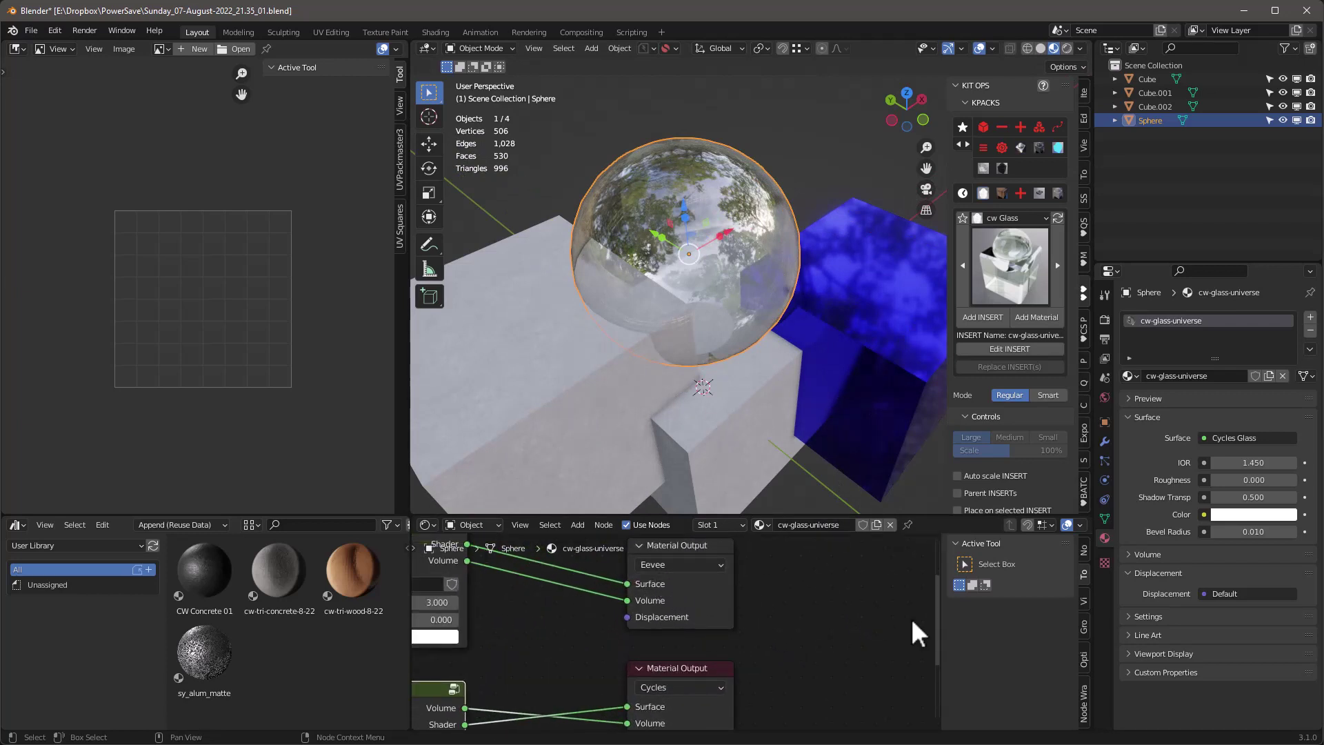
pyautogui.scroll(-6, 873, 606)
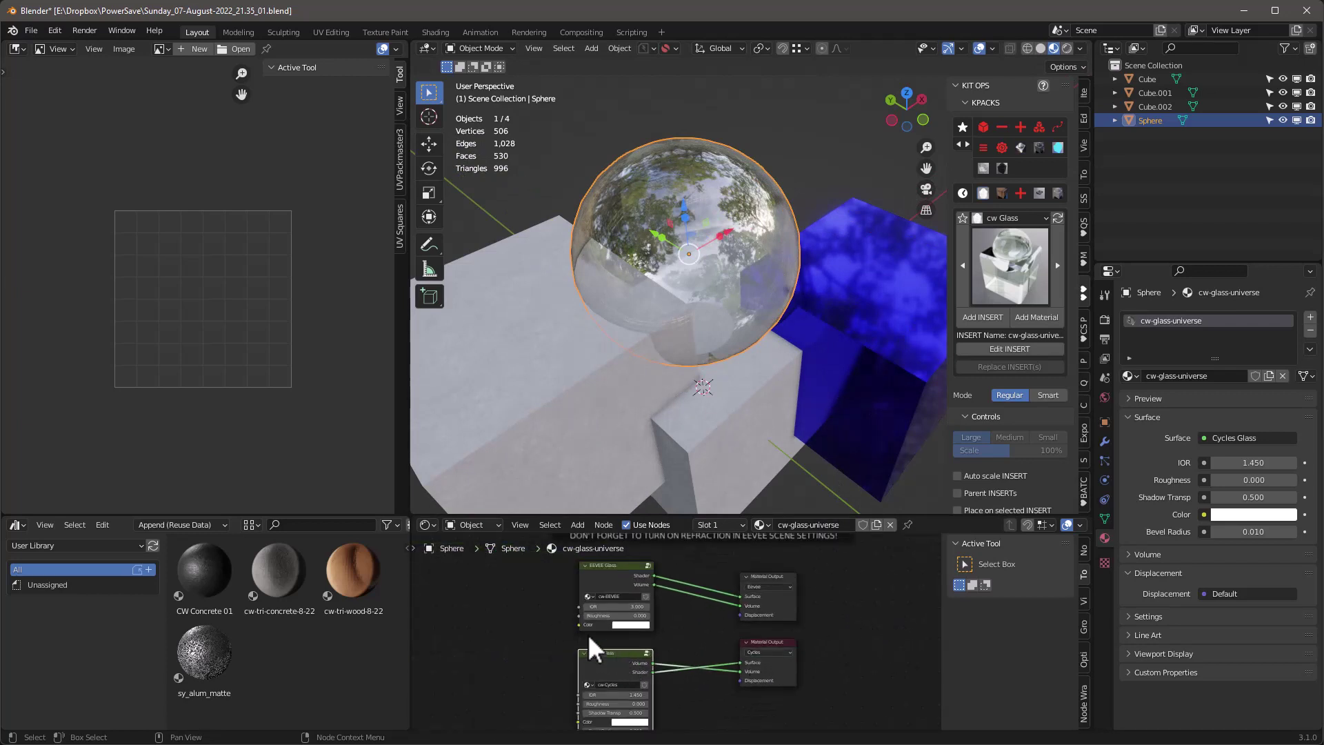
# Step: Add the sy_red_matte material from the KO-Plastic-Paint pack to the sphere
pyautogui.scroll(2, 597, 624)
pyautogui.scroll(-3, 731, 633)
pyautogui.moveTo(762, 286); pyautogui.dragTo(828, 279, button='middle')
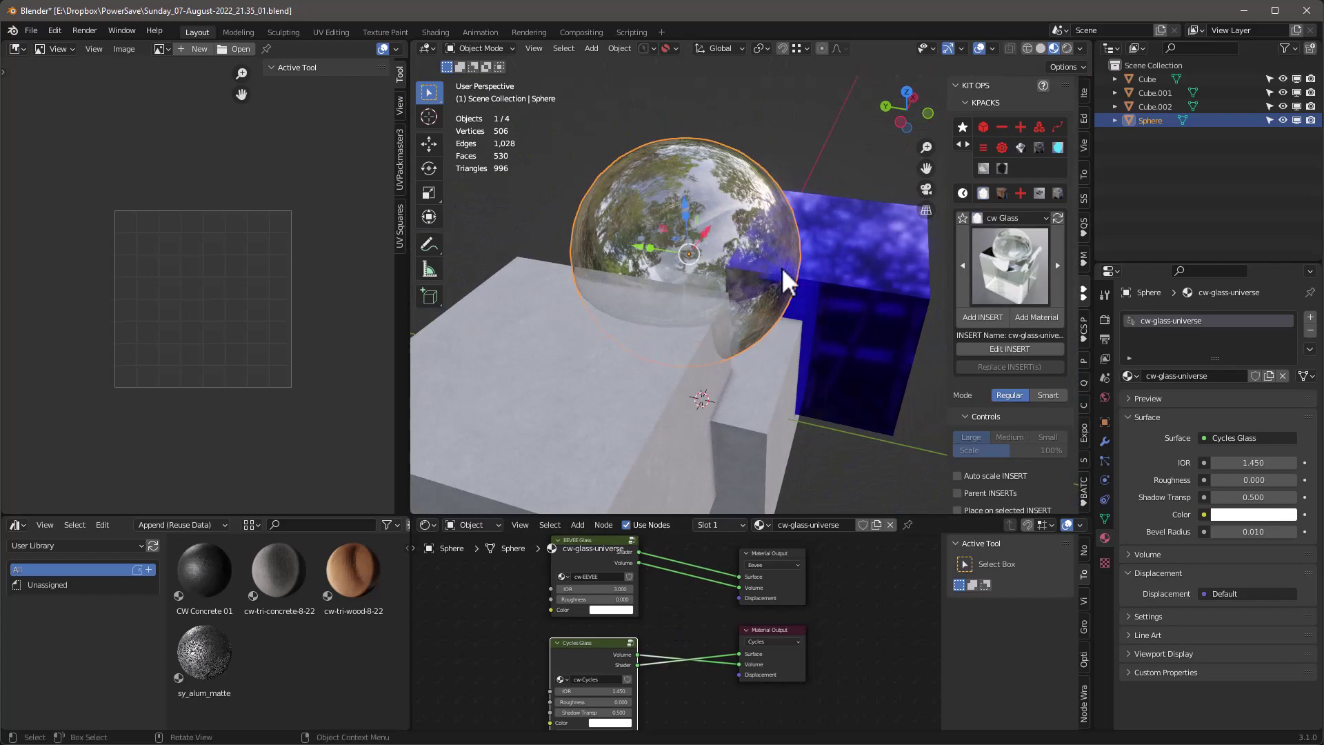
pyautogui.scroll(3, 738, 225)
pyautogui.scroll(-2, 738, 224)
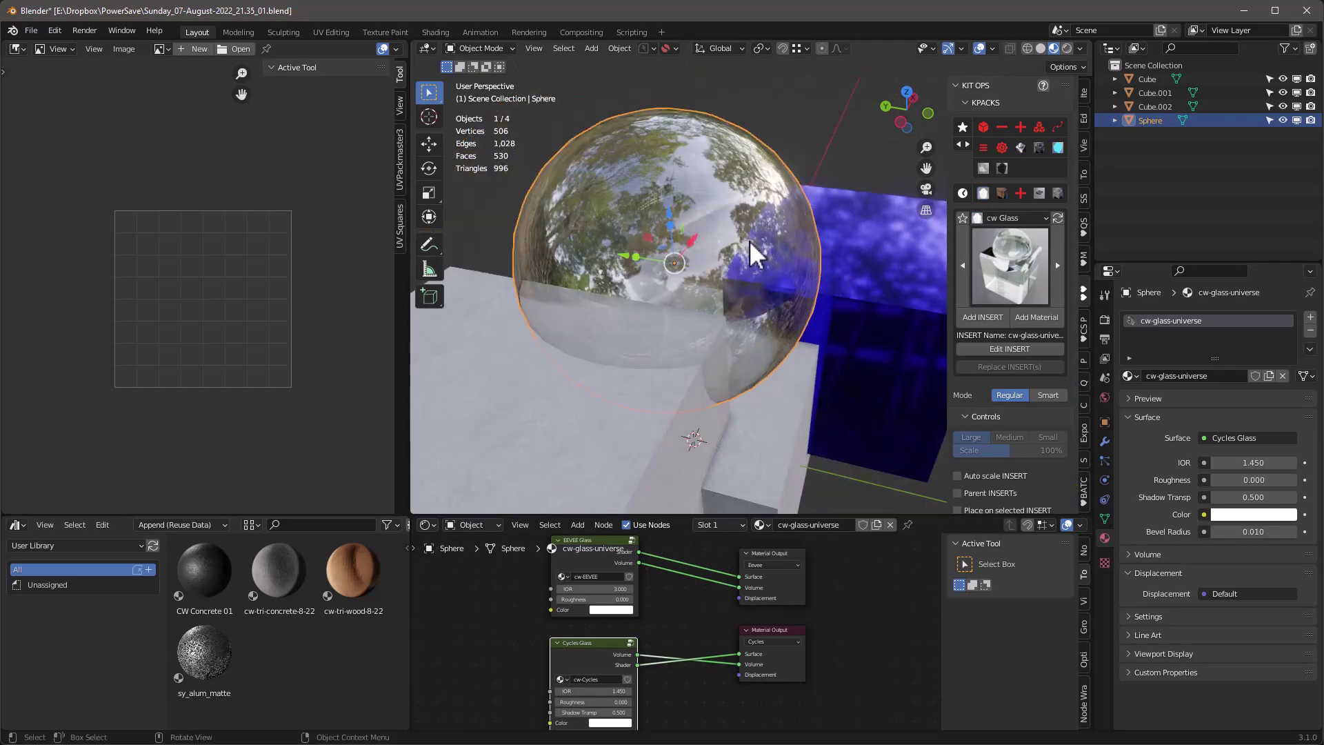
pyautogui.click(1008, 217)
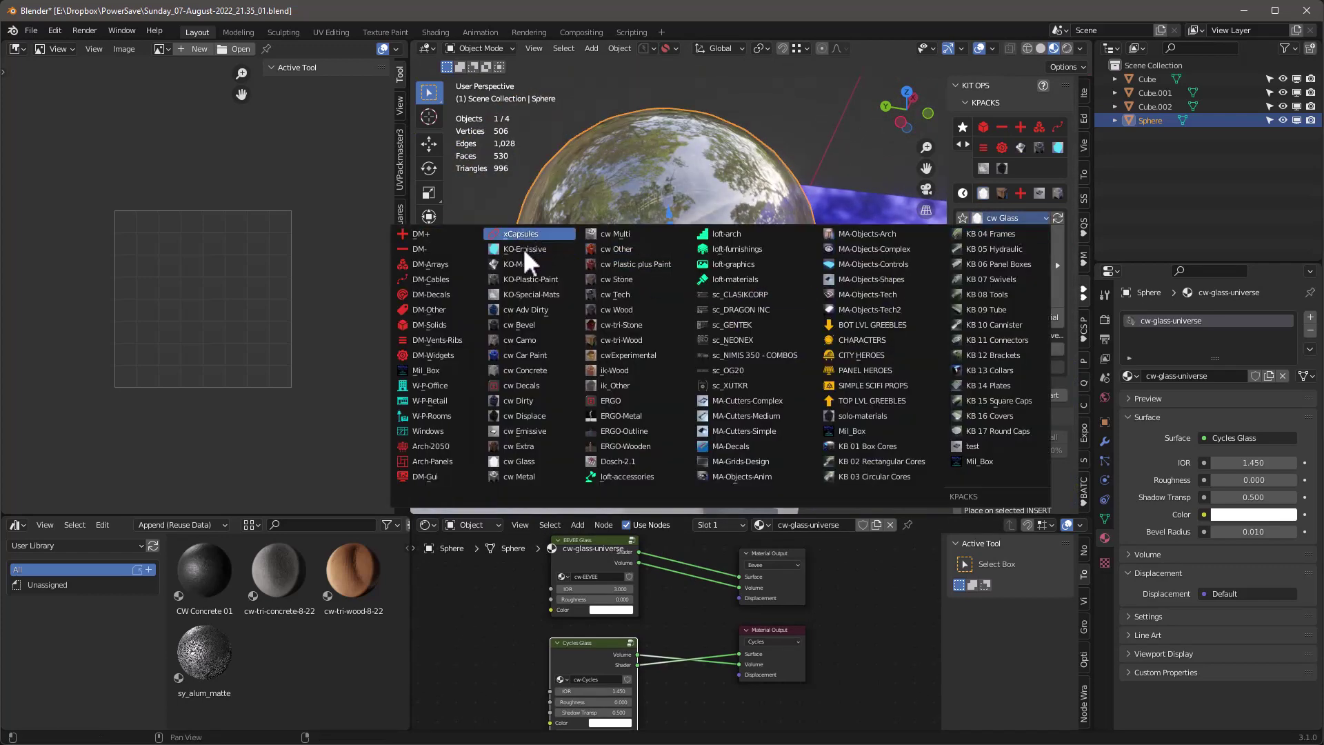
pyautogui.click(536, 279)
pyautogui.click(1003, 259)
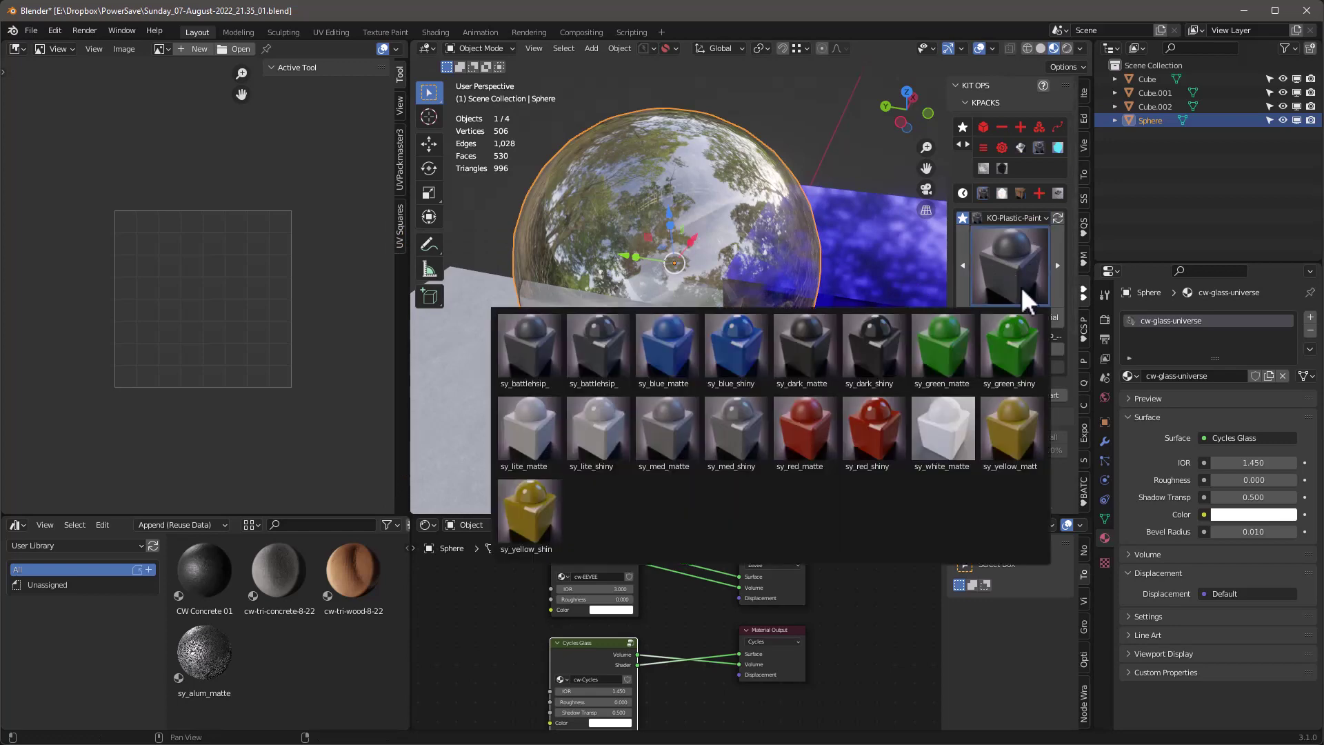
pyautogui.click(801, 423)
pyautogui.click(1052, 315)
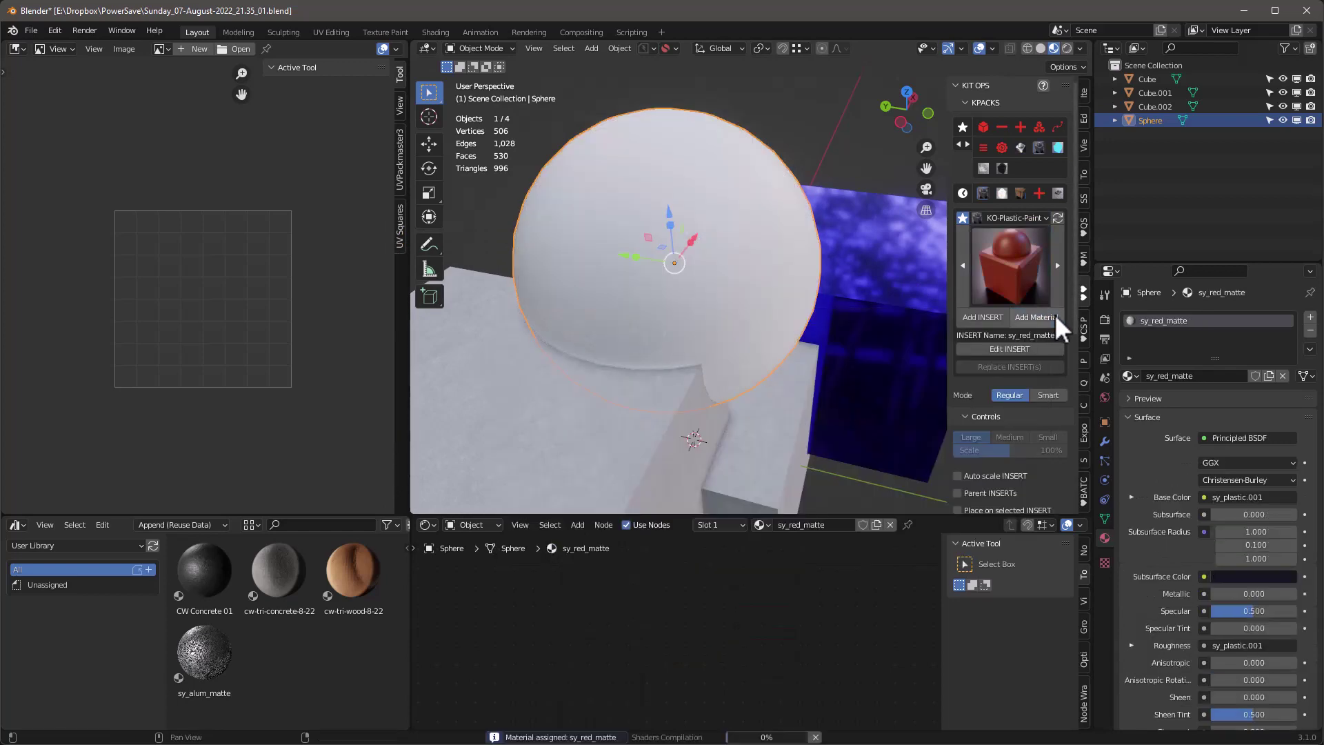
# Step: Add the Plastic-Bump material from the cw Plastic plus Paint pack to the sphere and inspect its bumpy surface
pyautogui.moveTo(707, 221); pyautogui.dragTo(638, 222, button='middle')
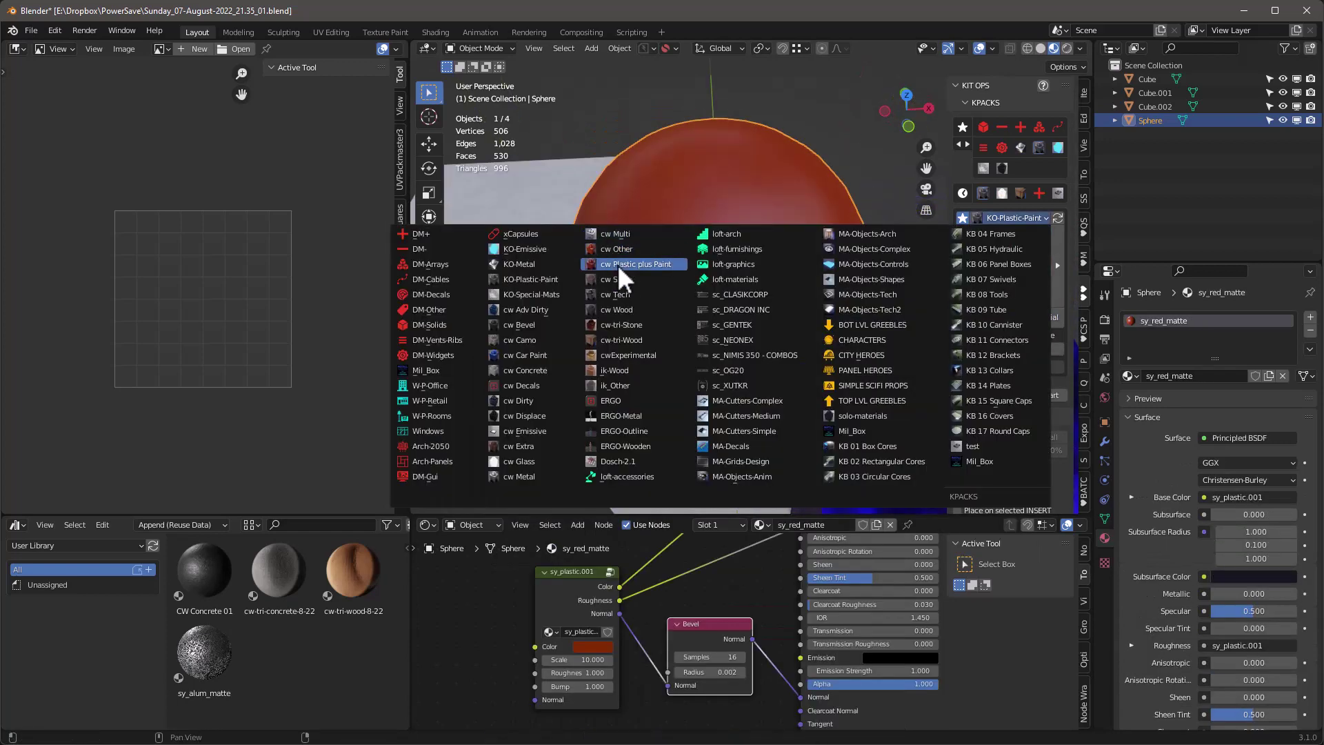
pyautogui.click(618, 263)
pyautogui.click(1007, 242)
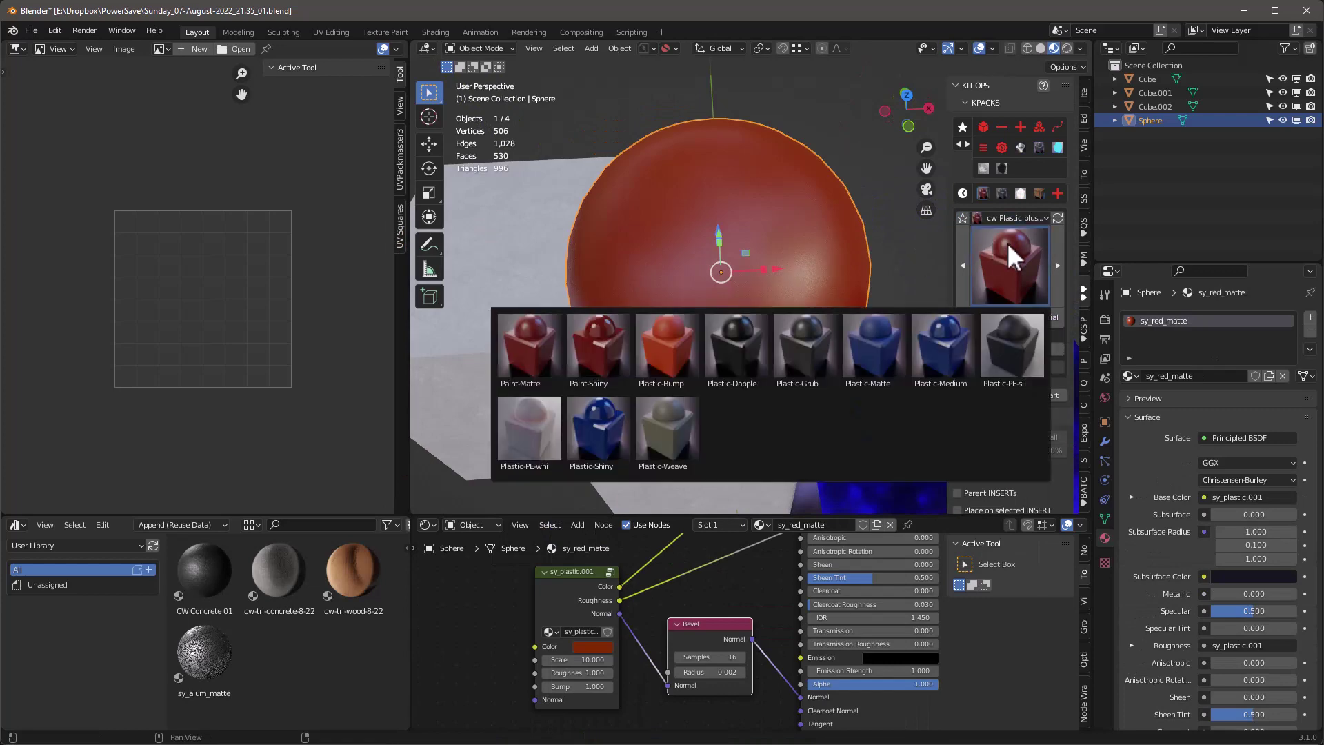
pyautogui.click(675, 346)
pyautogui.click(1038, 316)
pyautogui.scroll(5, 753, 275)
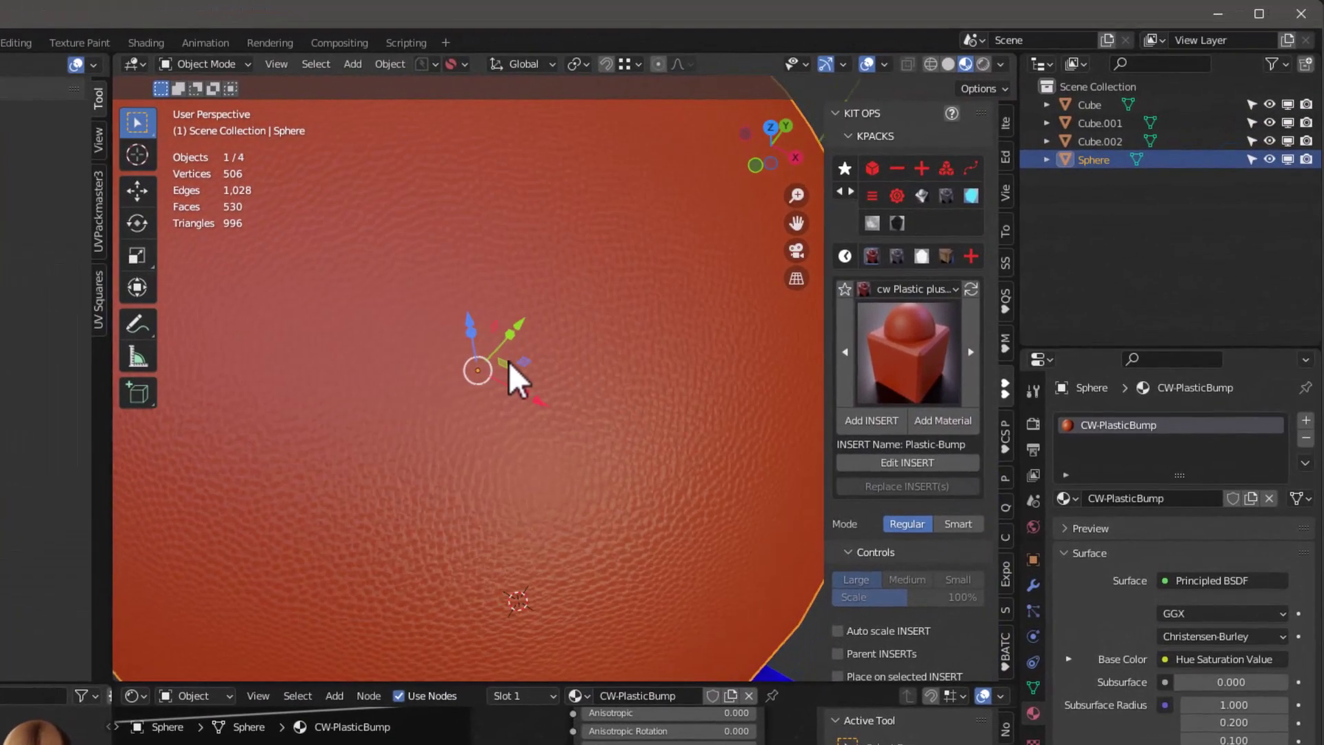
pyautogui.moveTo(508, 361); pyautogui.dragTo(594, 331, button='middle')
pyautogui.scroll(-4, 621, 338)
pyautogui.scroll(3, 607, 339)
pyautogui.scroll(-3, 635, 339)
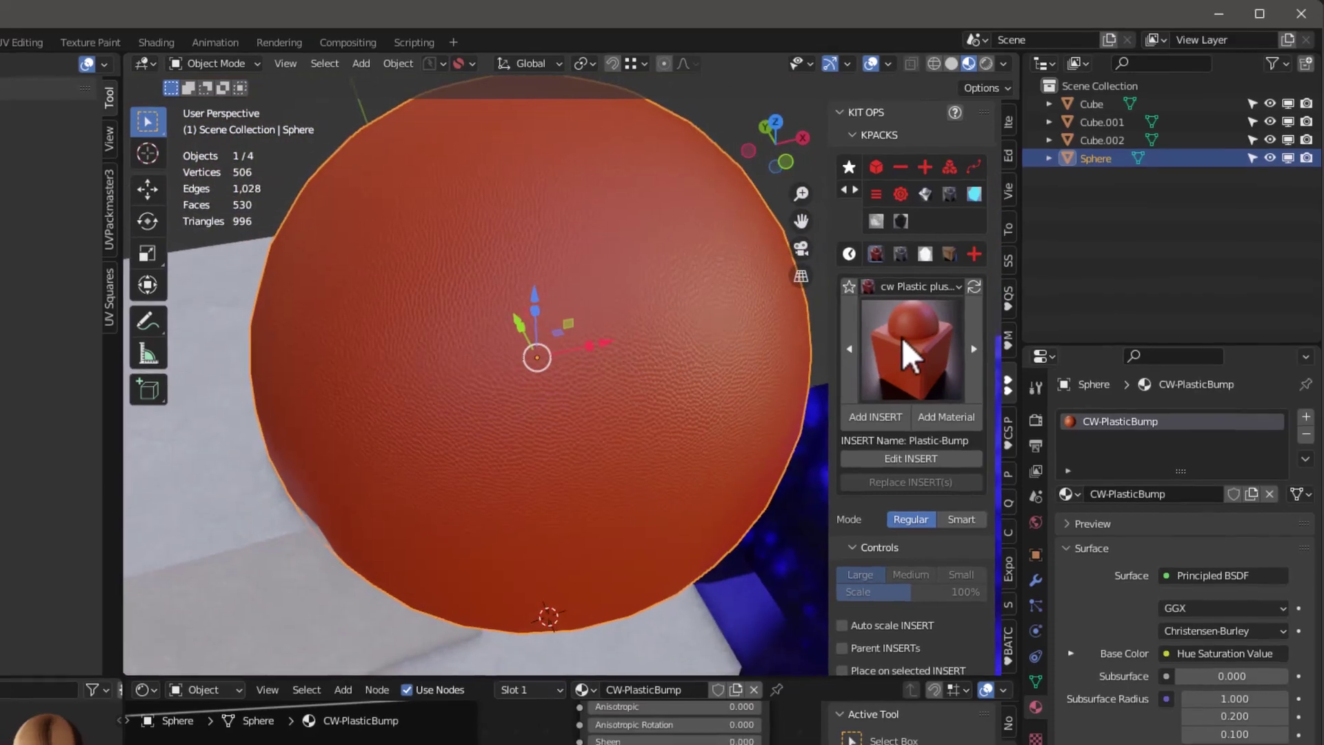
# Step: Switch the current KPACK to cw Adv Dirty
pyautogui.click(906, 348)
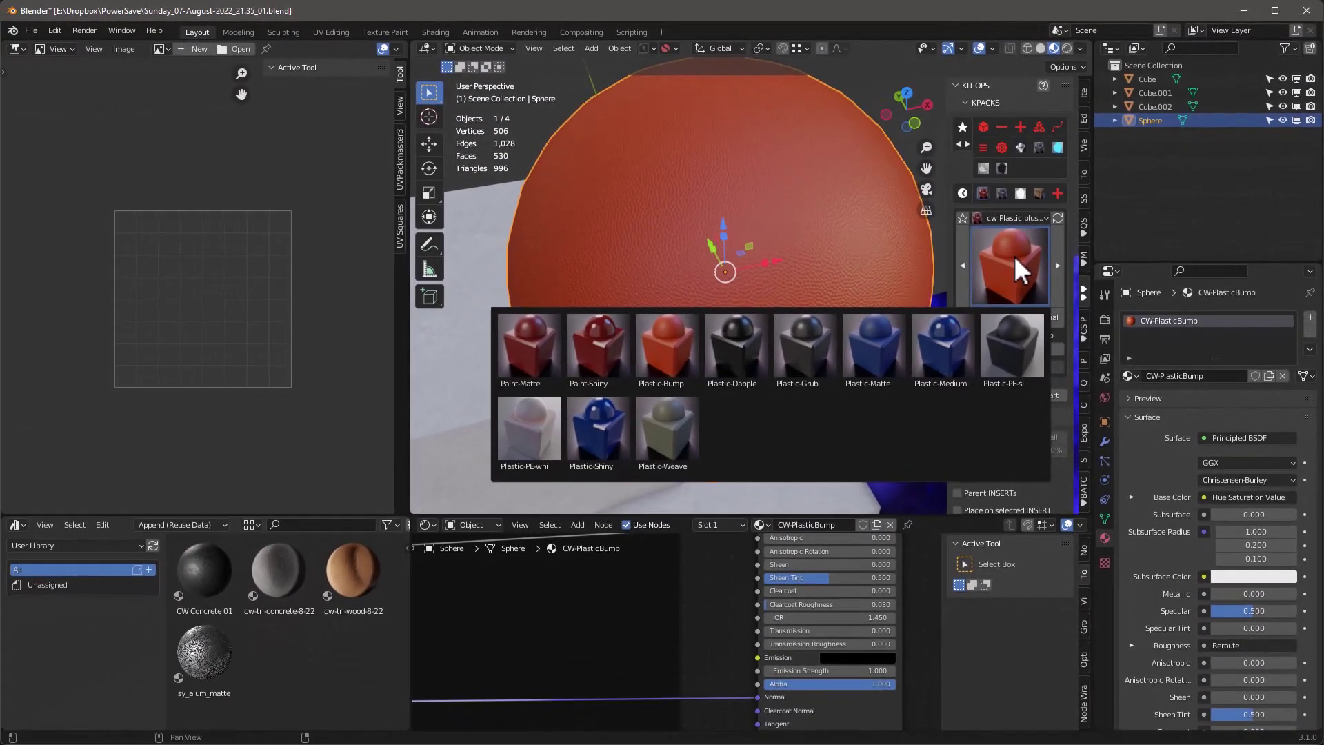
pyautogui.click(1016, 255)
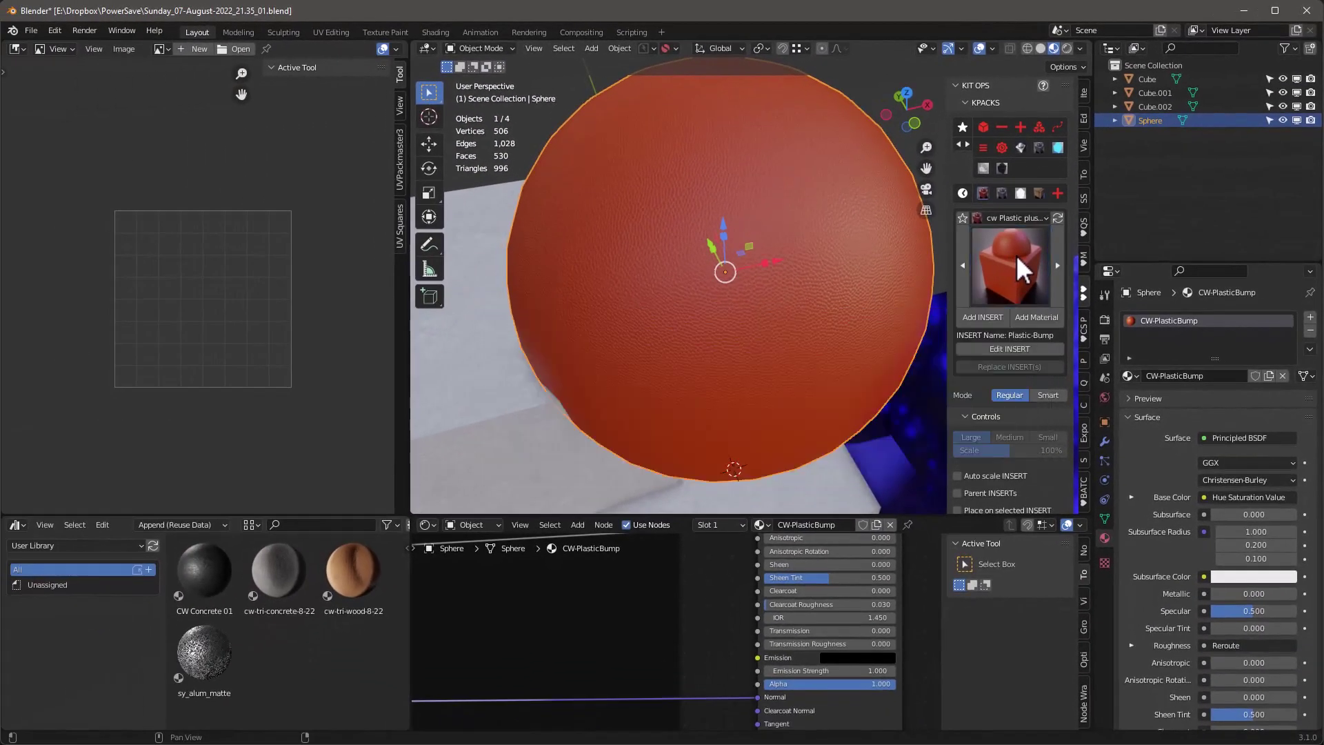
pyautogui.click(1010, 218)
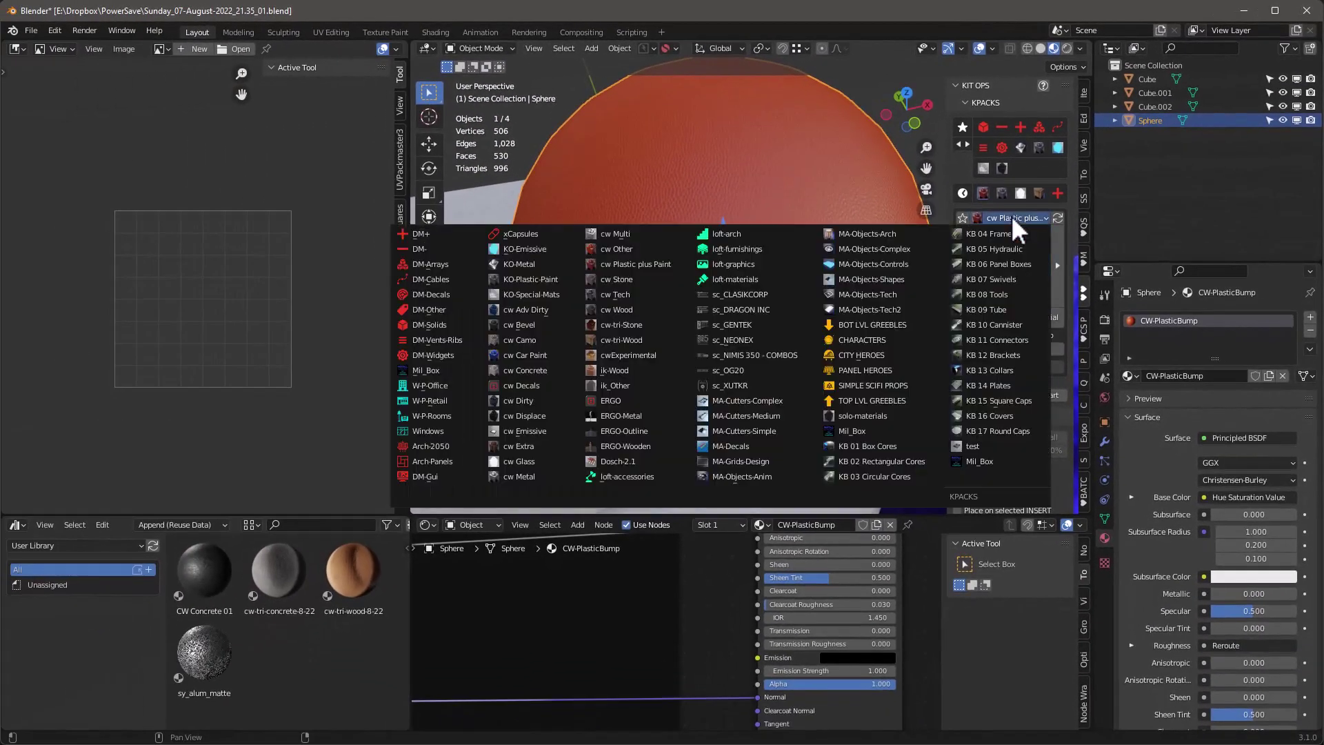
pyautogui.click(547, 308)
# Step: Add the cw-panels-8-22 material from the cw Adv Dirty pack to the concrete cube Cube.002
pyautogui.scroll(-6, 629, 320)
pyautogui.moveTo(719, 295); pyautogui.dragTo(683, 317, button='middle')
pyautogui.moveTo(634, 374); pyautogui.dragTo(672, 396)
pyautogui.moveTo(632, 411); pyautogui.dragTo(606, 400, button='middle')
pyautogui.scroll(-2, 772, 391)
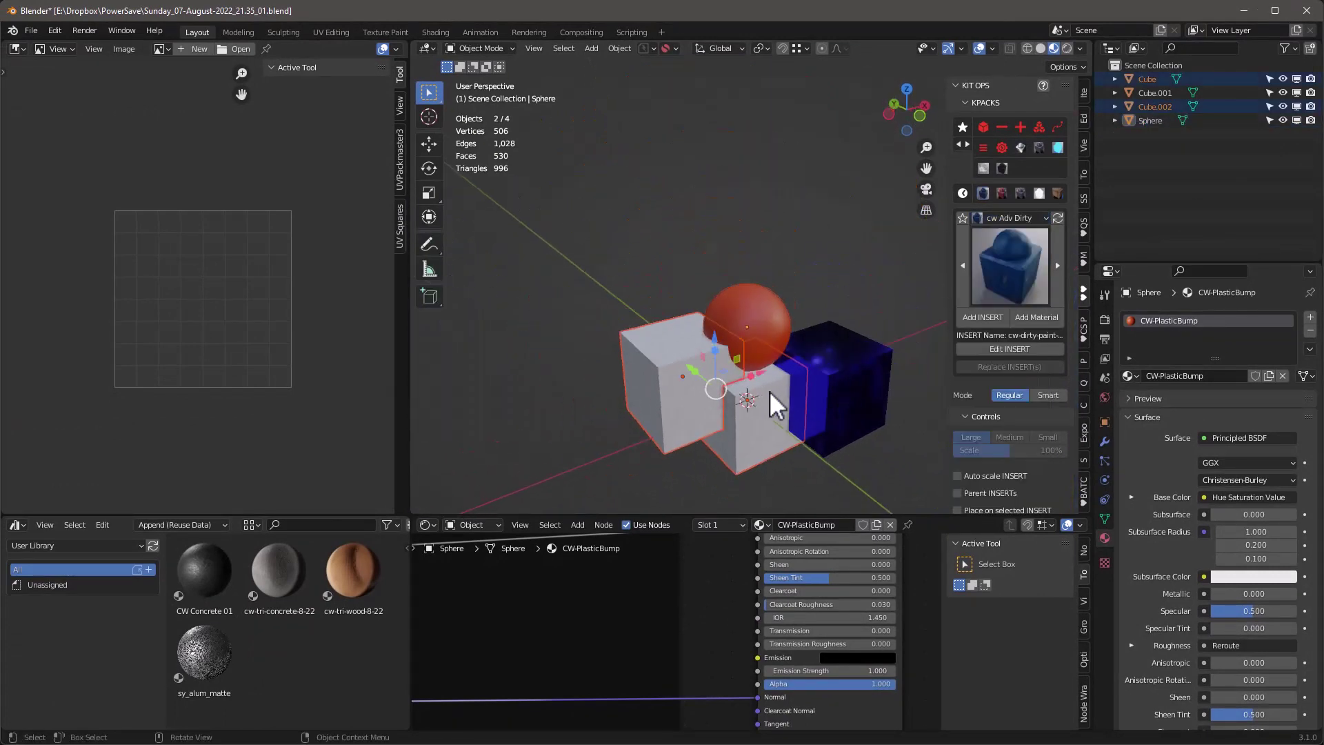
pyautogui.scroll(6, 763, 393)
pyautogui.scroll(-5, 763, 393)
pyautogui.click(552, 322)
pyautogui.scroll(-3, 613, 324)
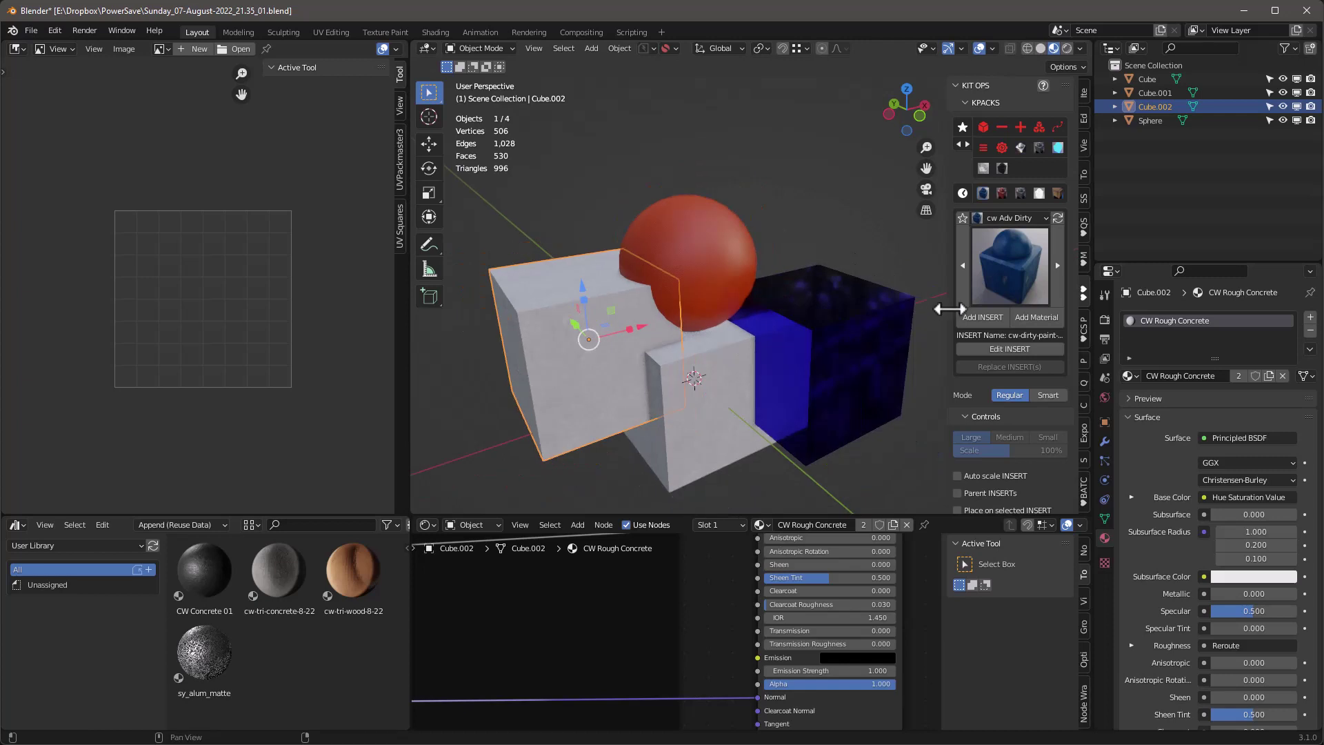
pyautogui.click(1024, 267)
pyautogui.click(883, 339)
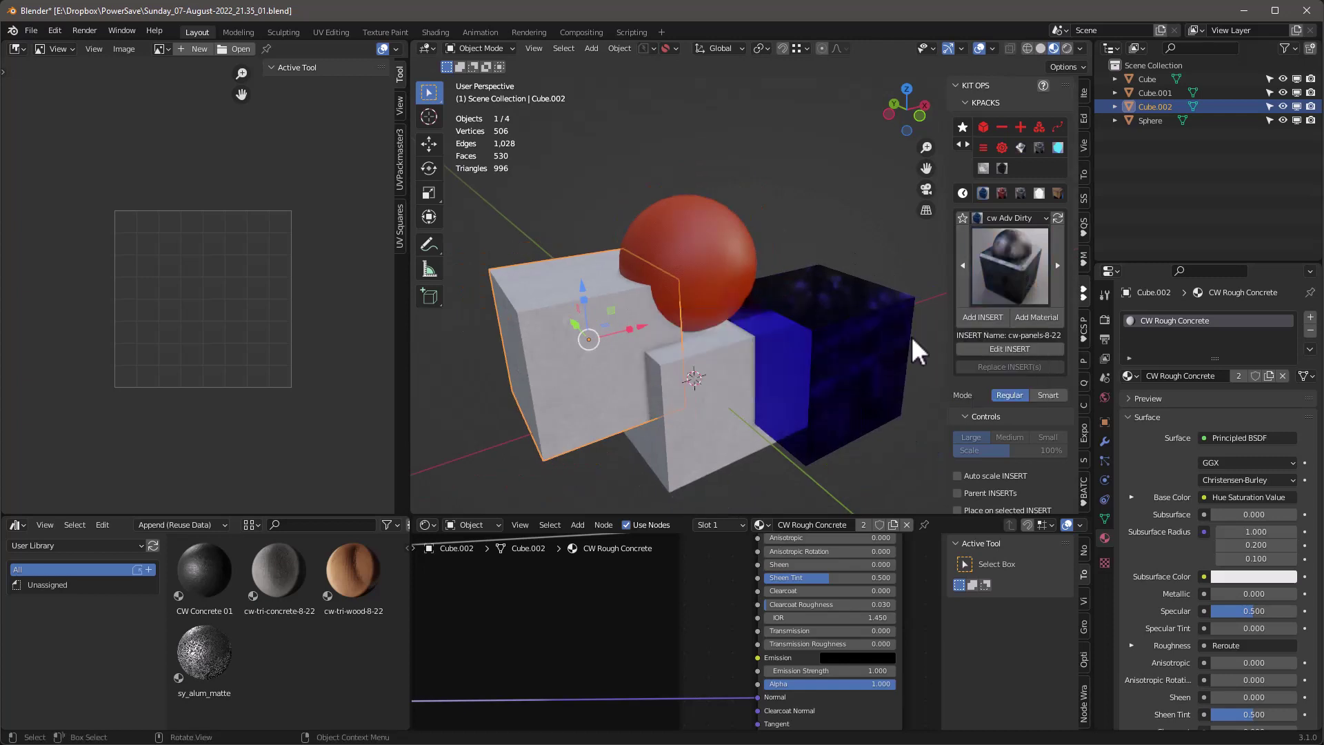
pyautogui.click(1037, 318)
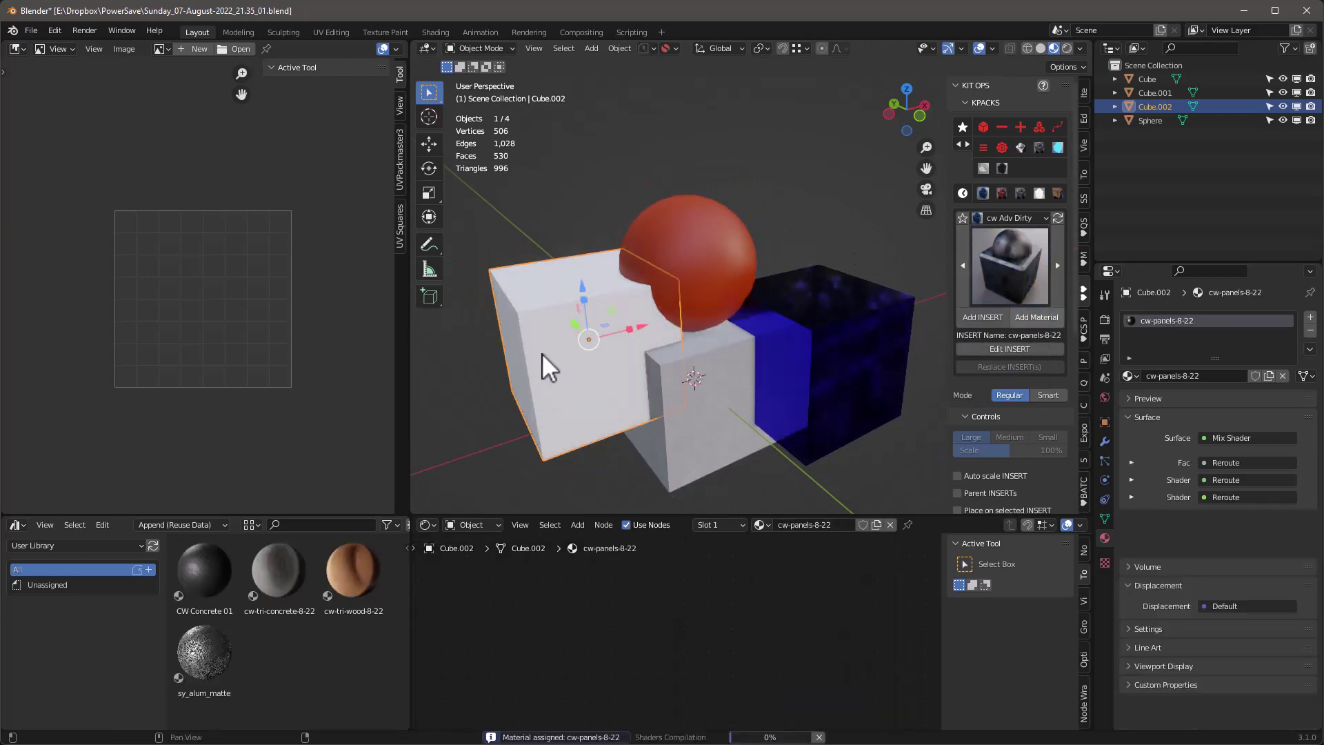
# Step: Examine the dirty panel material on Cube.002 from several angles, including its worn edges
pyautogui.scroll(5, 548, 354)
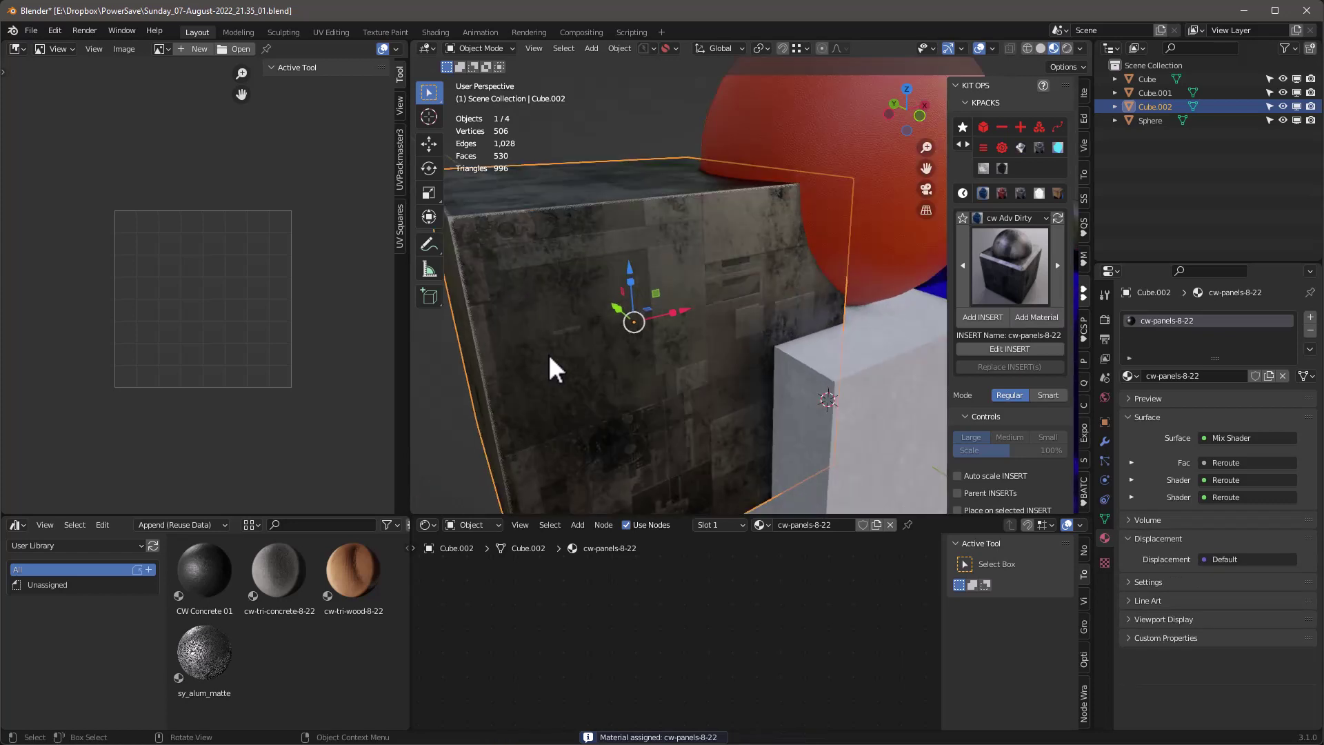
pyautogui.moveTo(564, 346); pyautogui.dragTo(616, 361, button='middle')
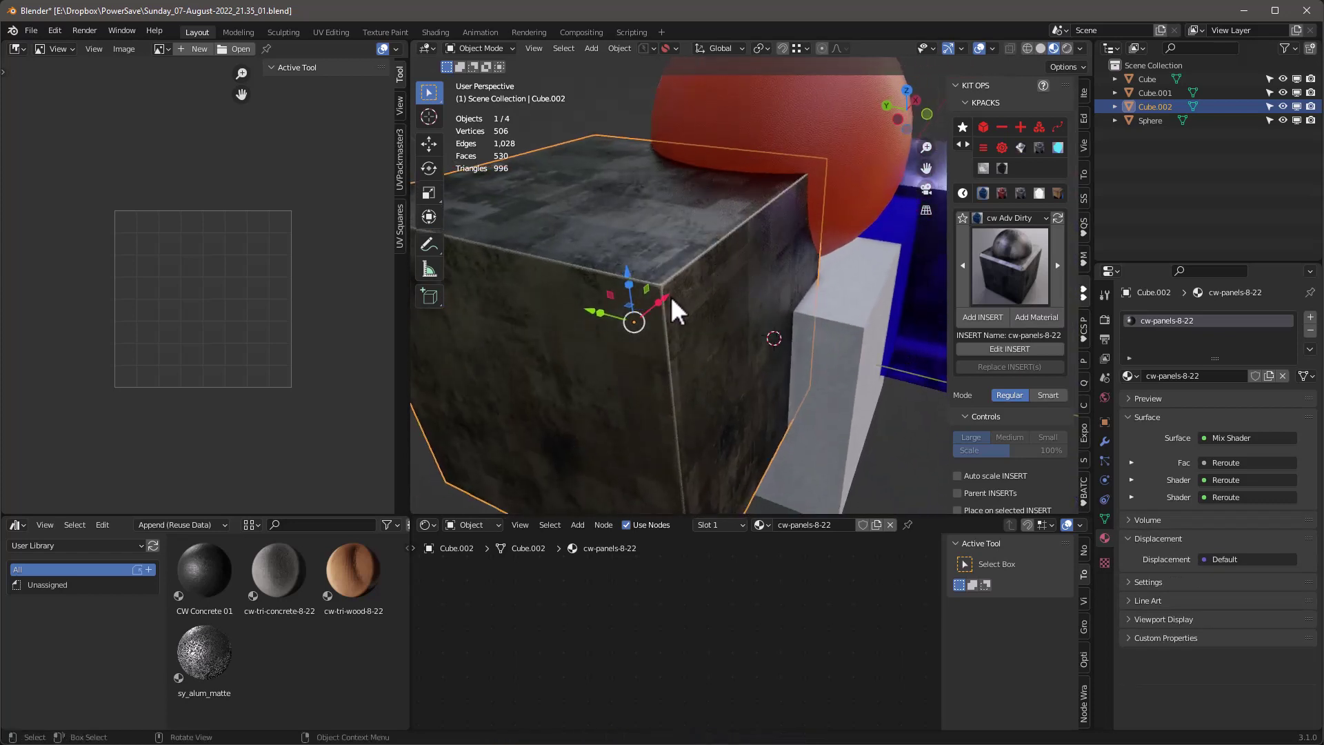
pyautogui.scroll(-3, 691, 295)
pyautogui.moveTo(714, 313); pyautogui.dragTo(683, 311, button='middle')
pyautogui.scroll(2, 682, 310)
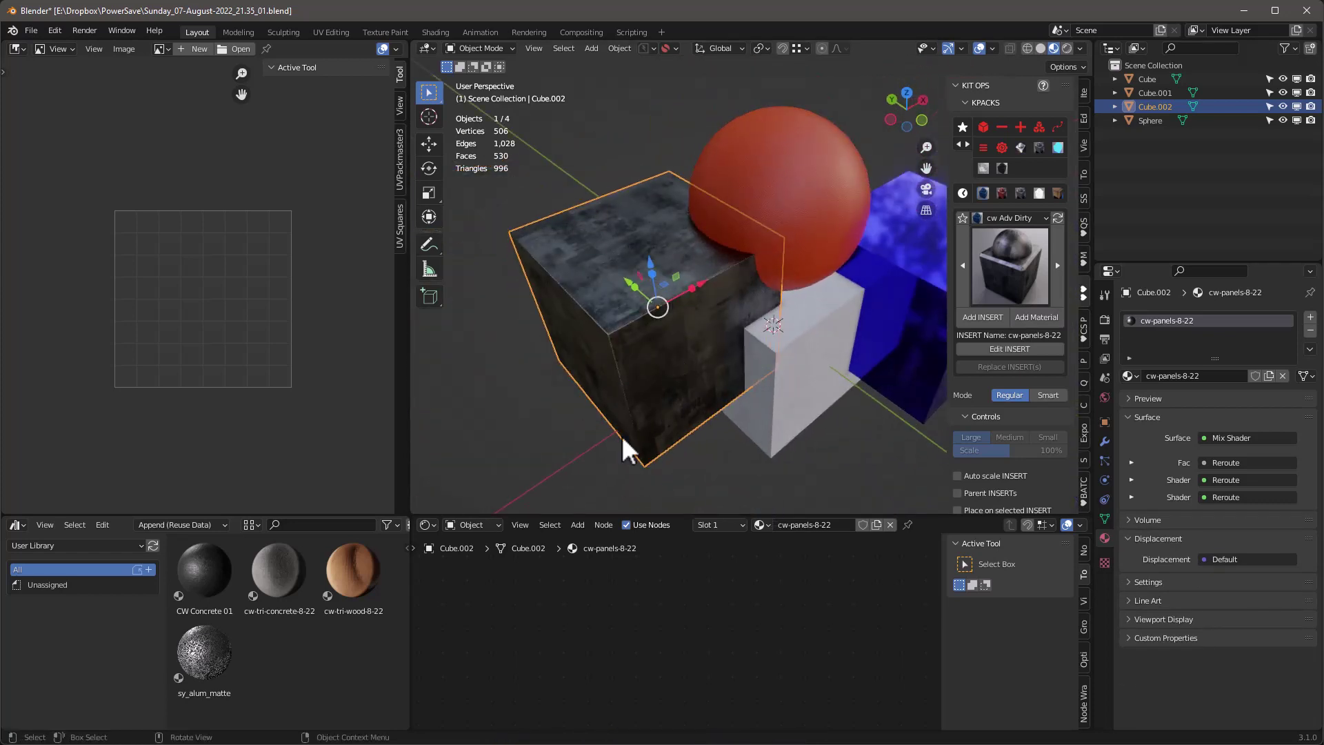
# Step: Examine the cw-panels-8-22 node tree, including its yellow user adjustments, texture image groups and edge settings
pyautogui.scroll(8, 665, 635)
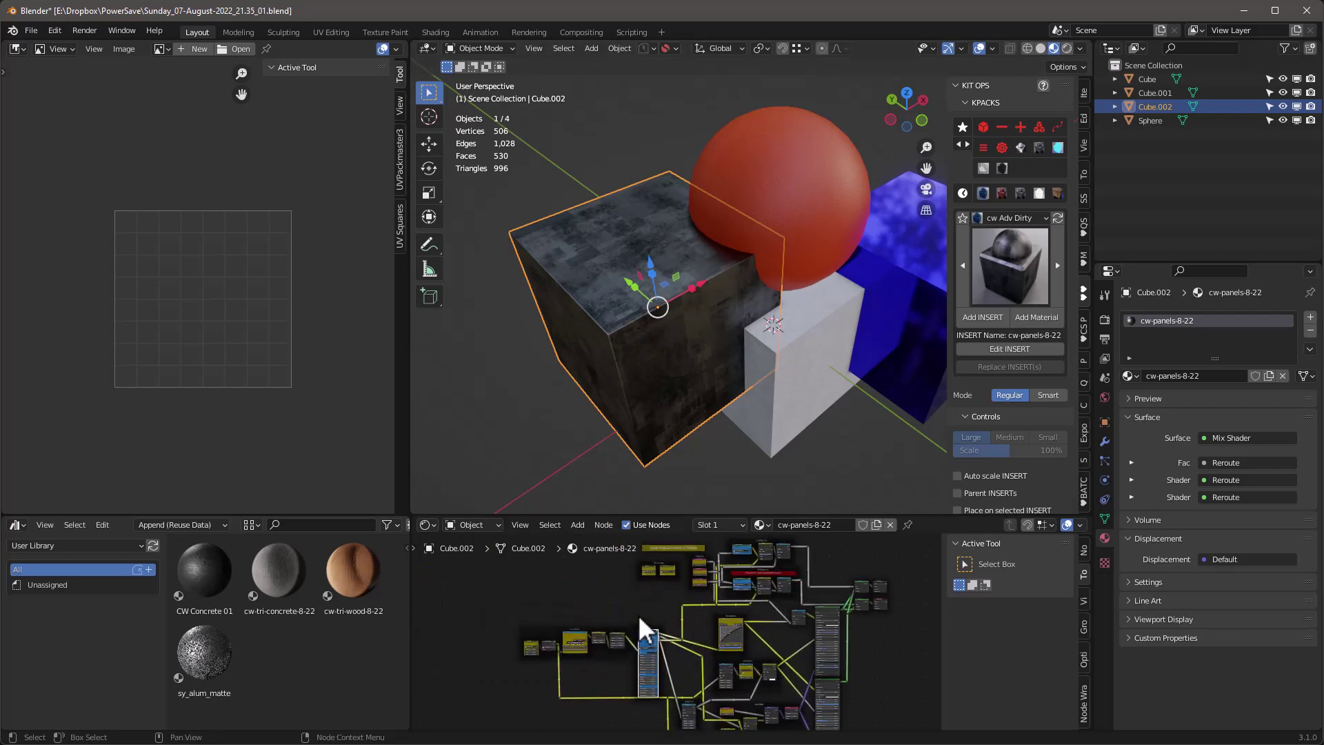
pyautogui.click(646, 627)
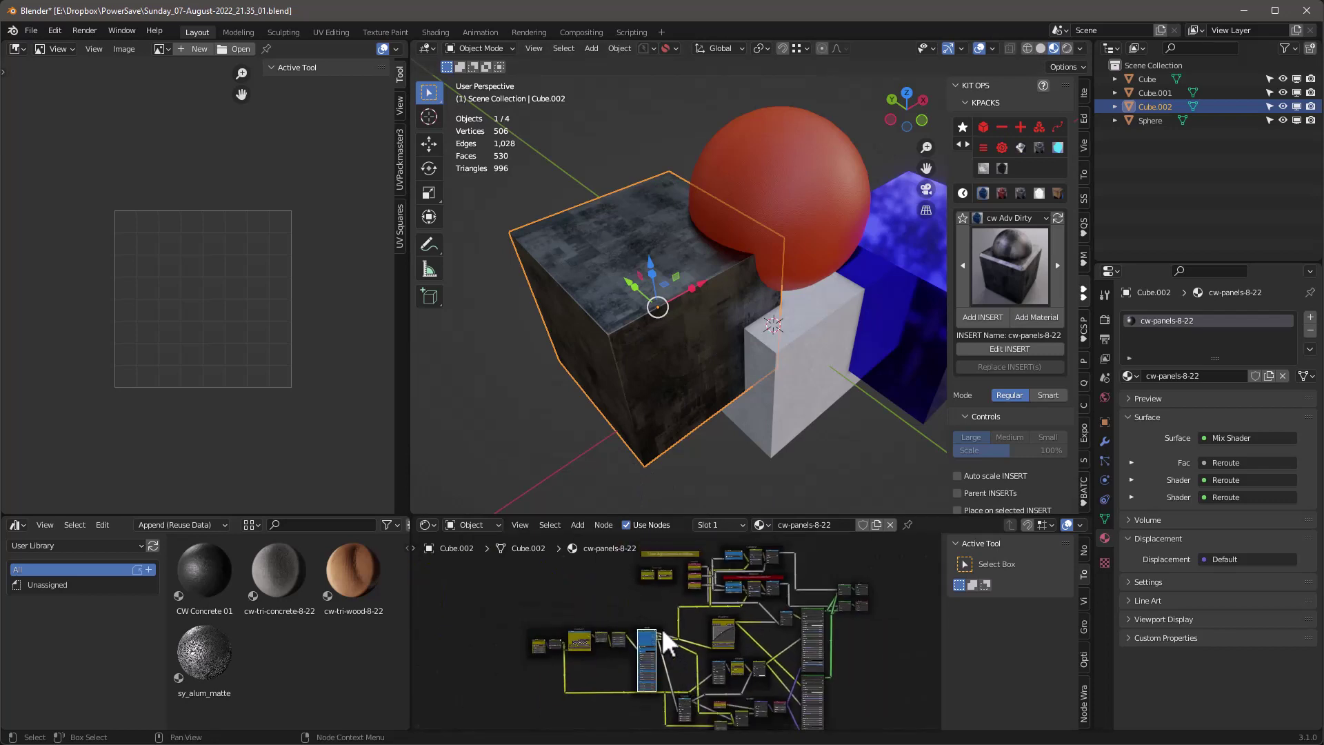
pyautogui.scroll(6, 682, 548)
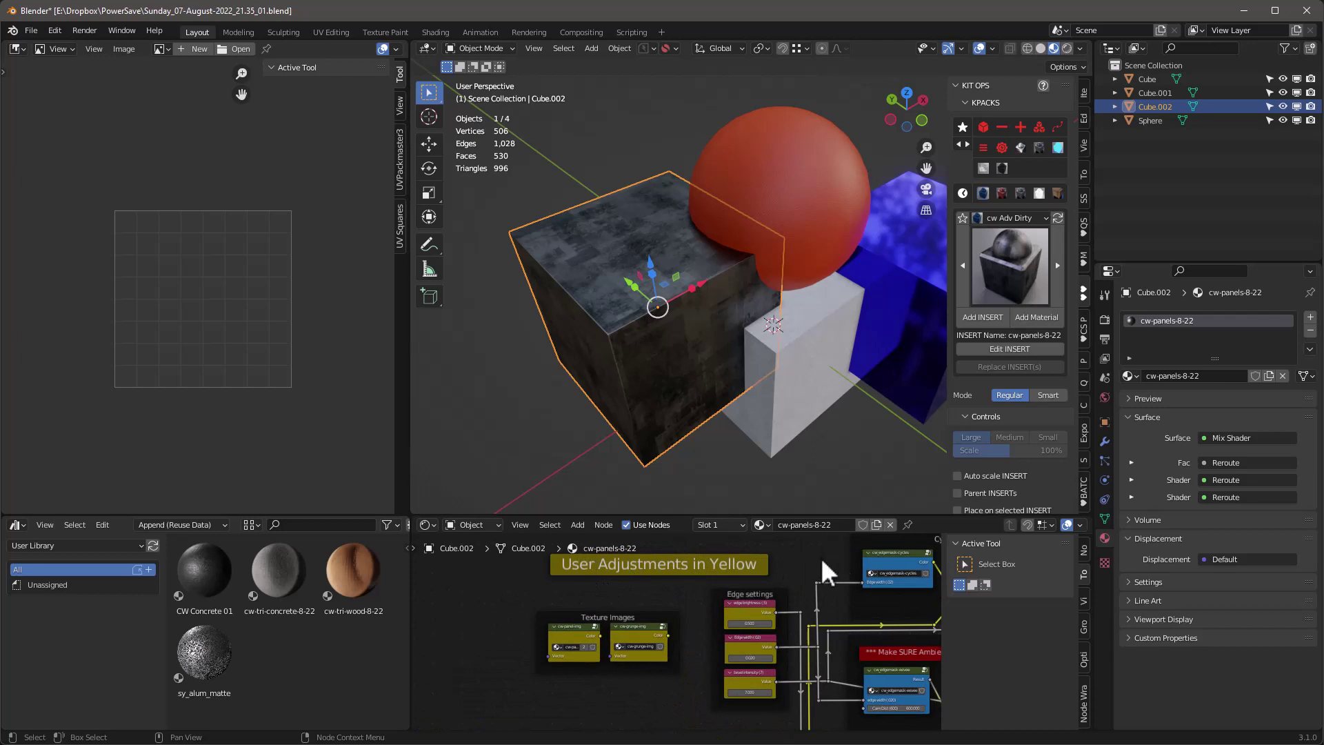
pyautogui.scroll(4, 615, 647)
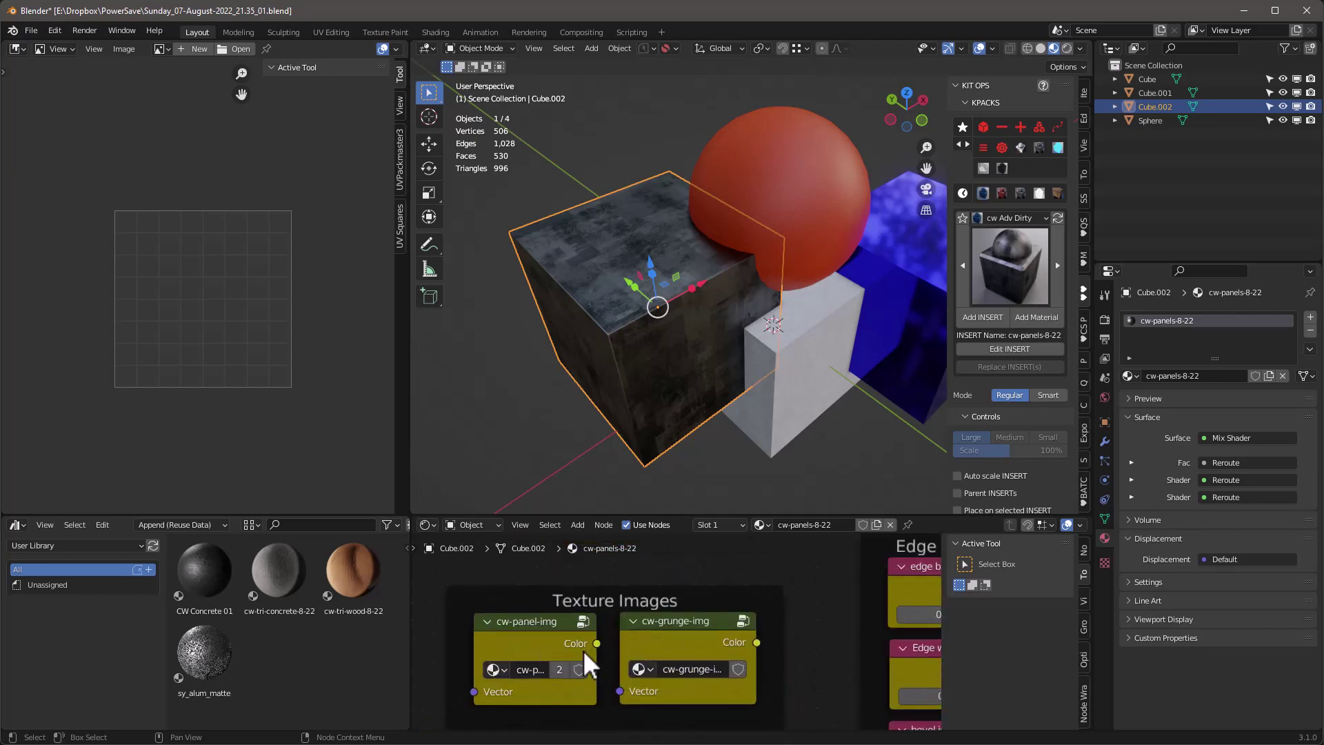
pyautogui.scroll(-8, 576, 648)
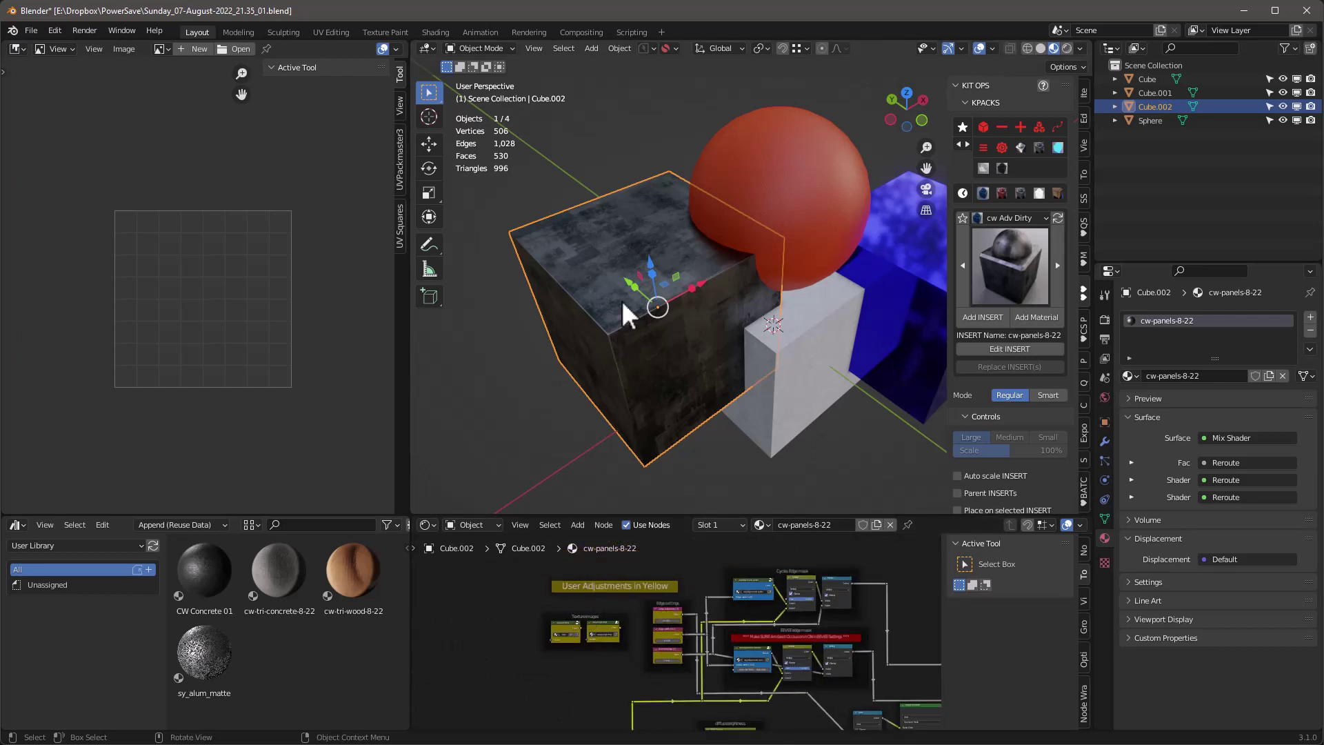
pyautogui.scroll(4, 626, 662)
pyautogui.moveTo(695, 365); pyautogui.dragTo(741, 324, button='middle')
pyautogui.scroll(-3, 713, 702)
pyautogui.moveTo(688, 691); pyautogui.dragTo(693, 602, button='middle')
pyautogui.scroll(6, 662, 606)
pyautogui.scroll(-5, 759, 186)
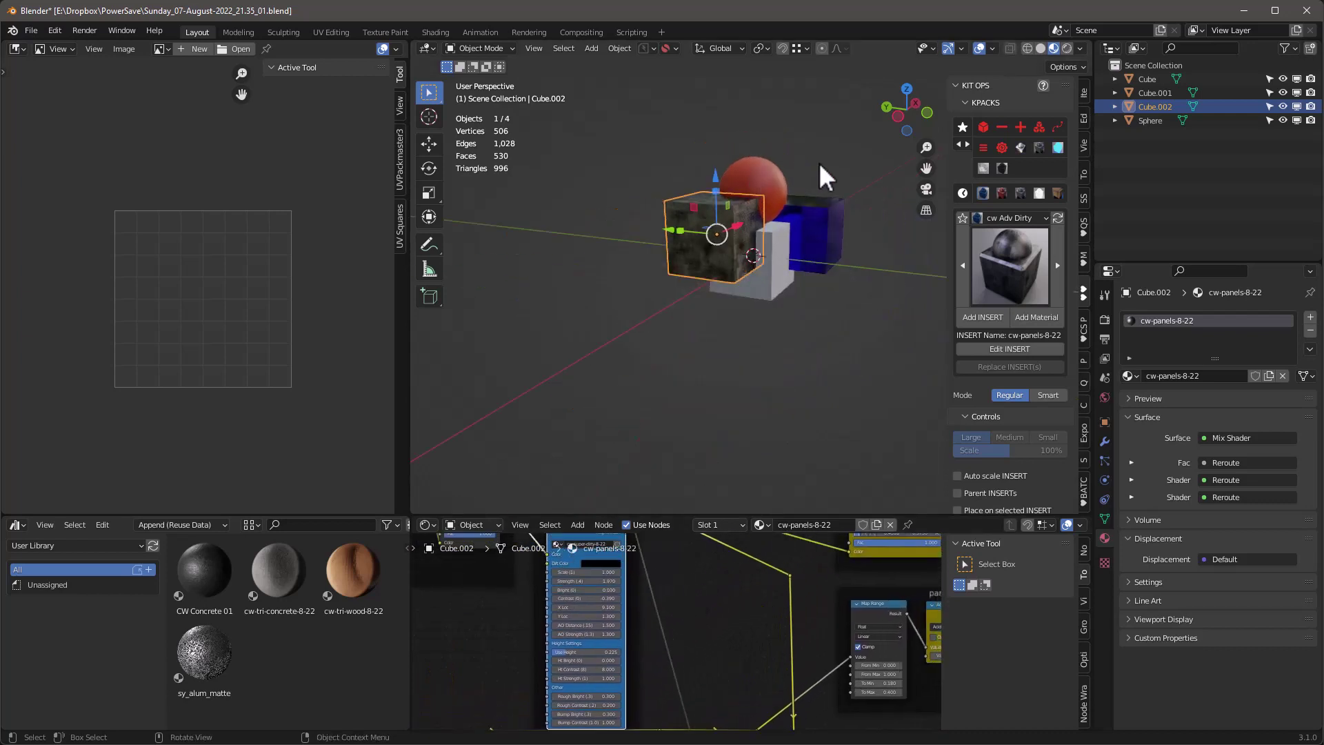
# Step: Load the cw-super-dirty-8-22 INSERT from the cw Adv Dirty pack into the scene with nothing selected
pyautogui.moveTo(818, 165); pyautogui.dragTo(812, 167, button='middle')
pyautogui.scroll(5, 812, 167)
pyautogui.click(745, 249)
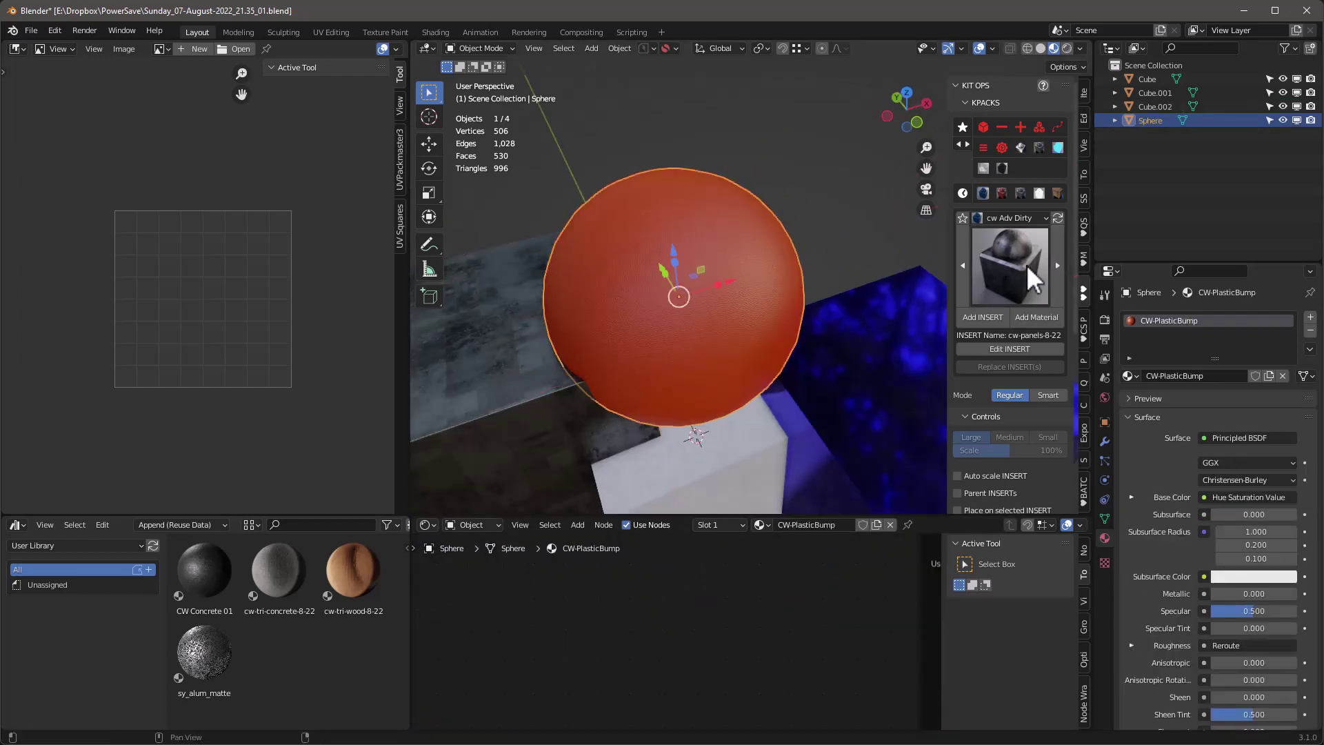
pyautogui.click(908, 261)
pyautogui.click(1015, 218)
pyautogui.click(1015, 218)
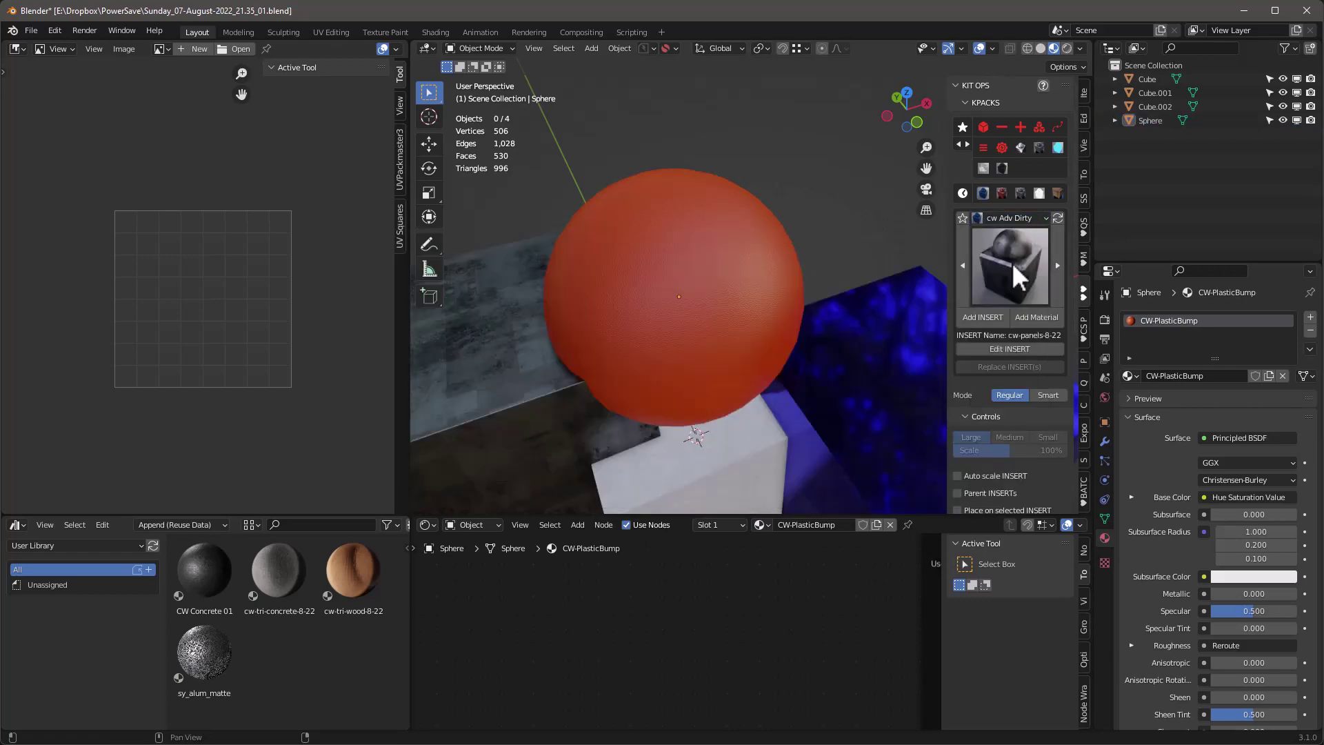
pyautogui.click(1013, 258)
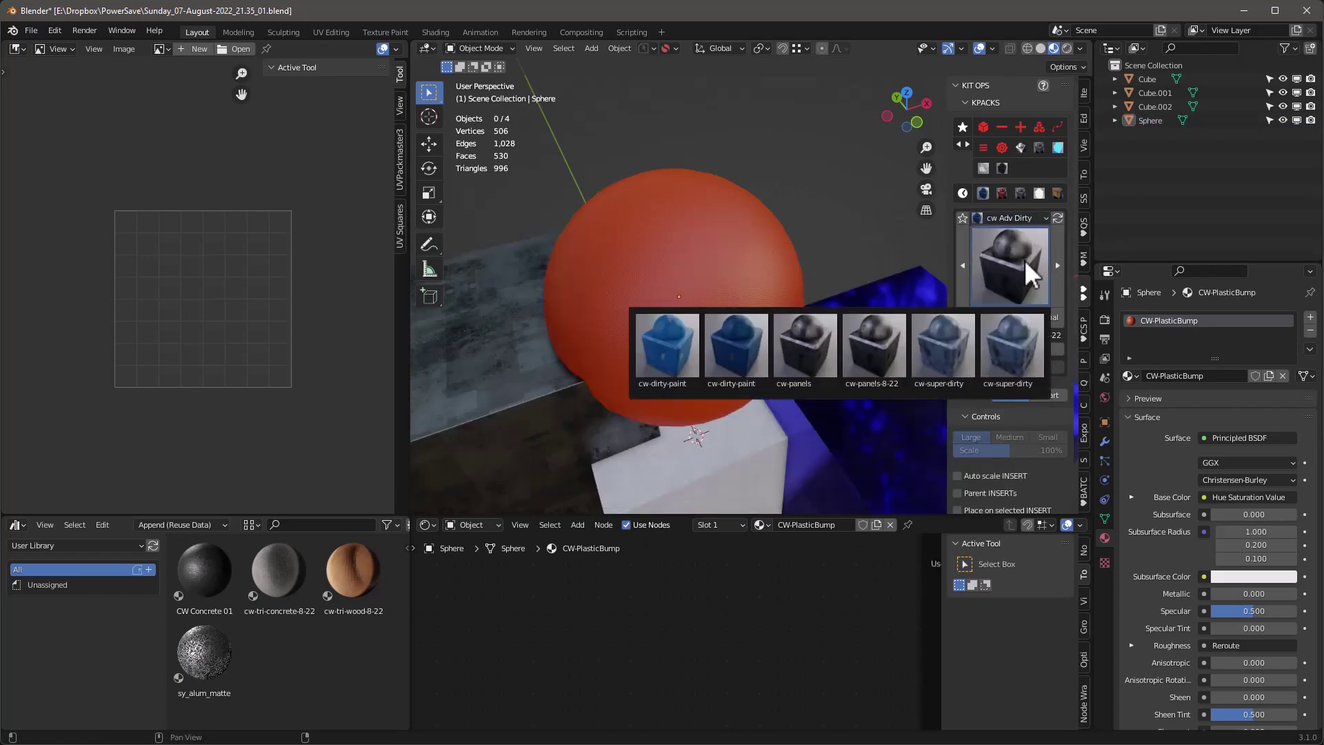
pyautogui.click(1031, 340)
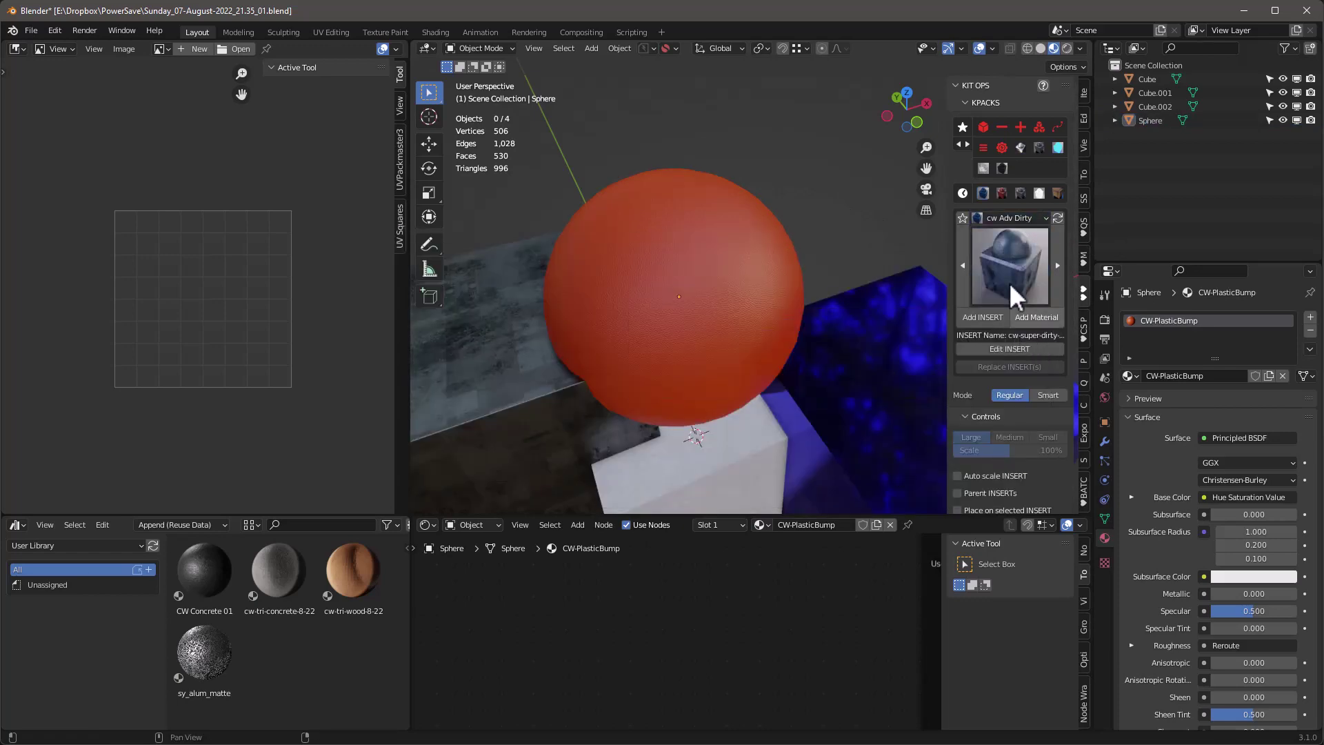
pyautogui.click(1044, 320)
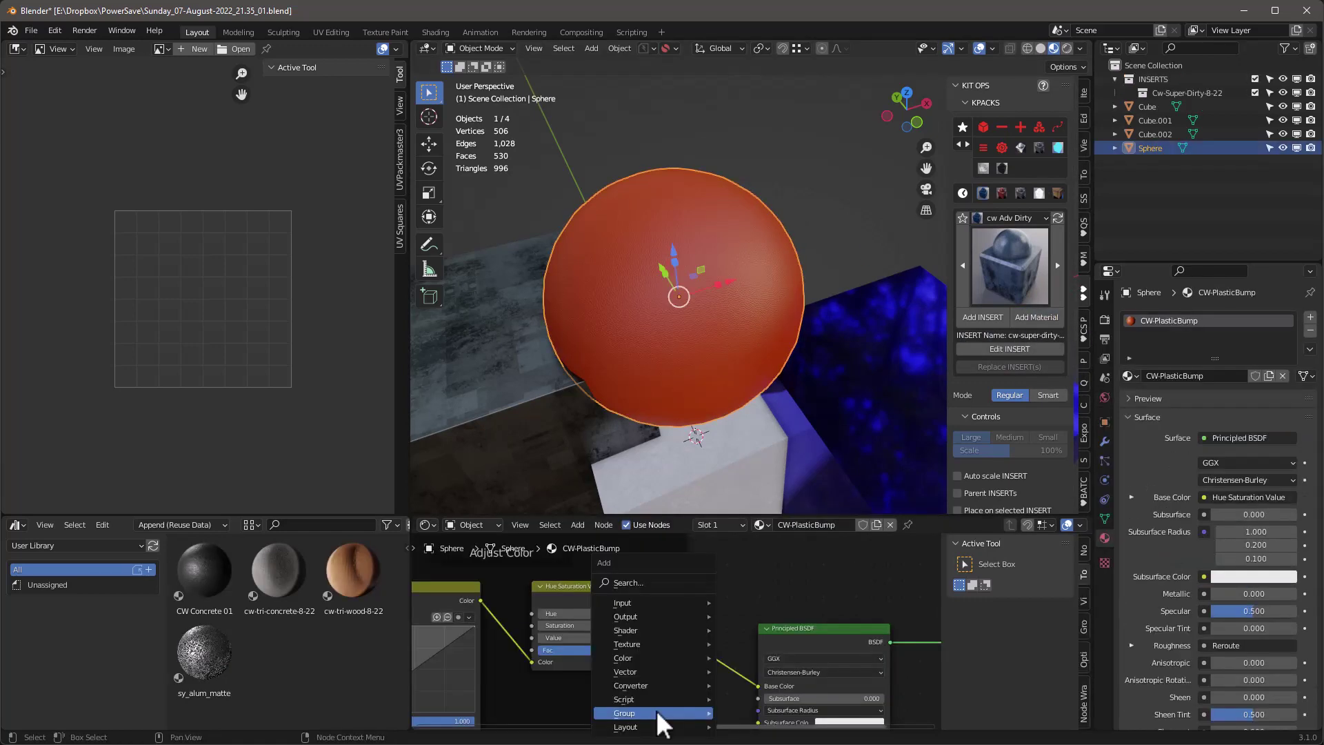
# Step: Insert the cw-super-dirty-8-22 node group between the Hue Saturation Value and Principled BSDF nodes of the sphere's CW-PlasticBump material
pyautogui.moveTo(656, 710)
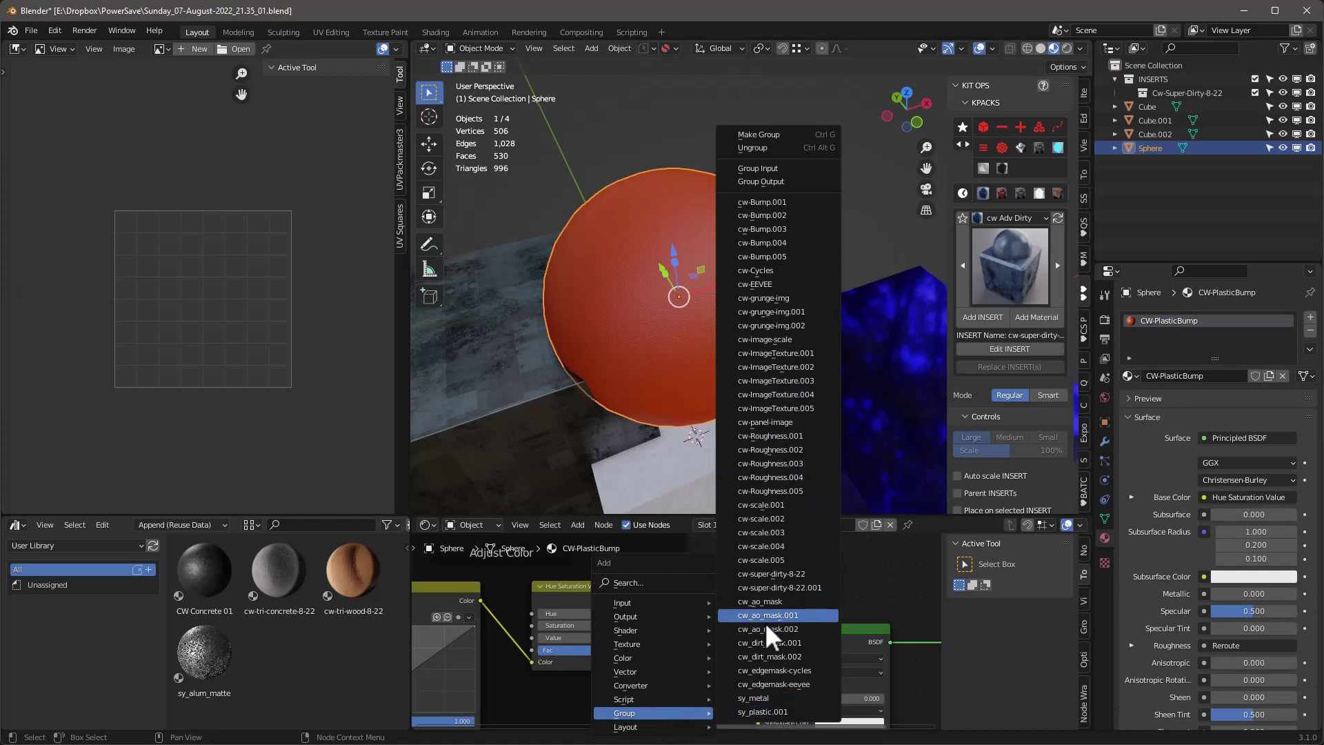
pyautogui.click(789, 574)
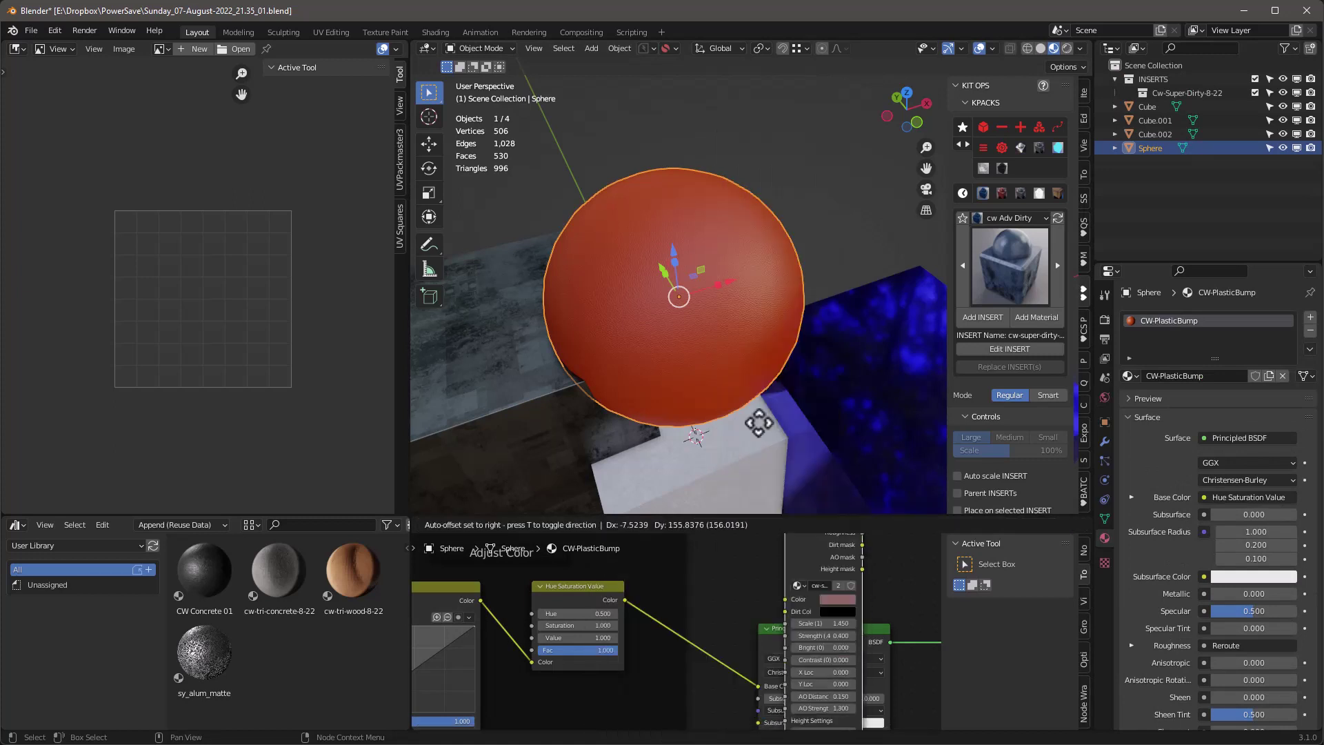
pyautogui.moveTo(710, 517); pyautogui.dragTo(703, 399)
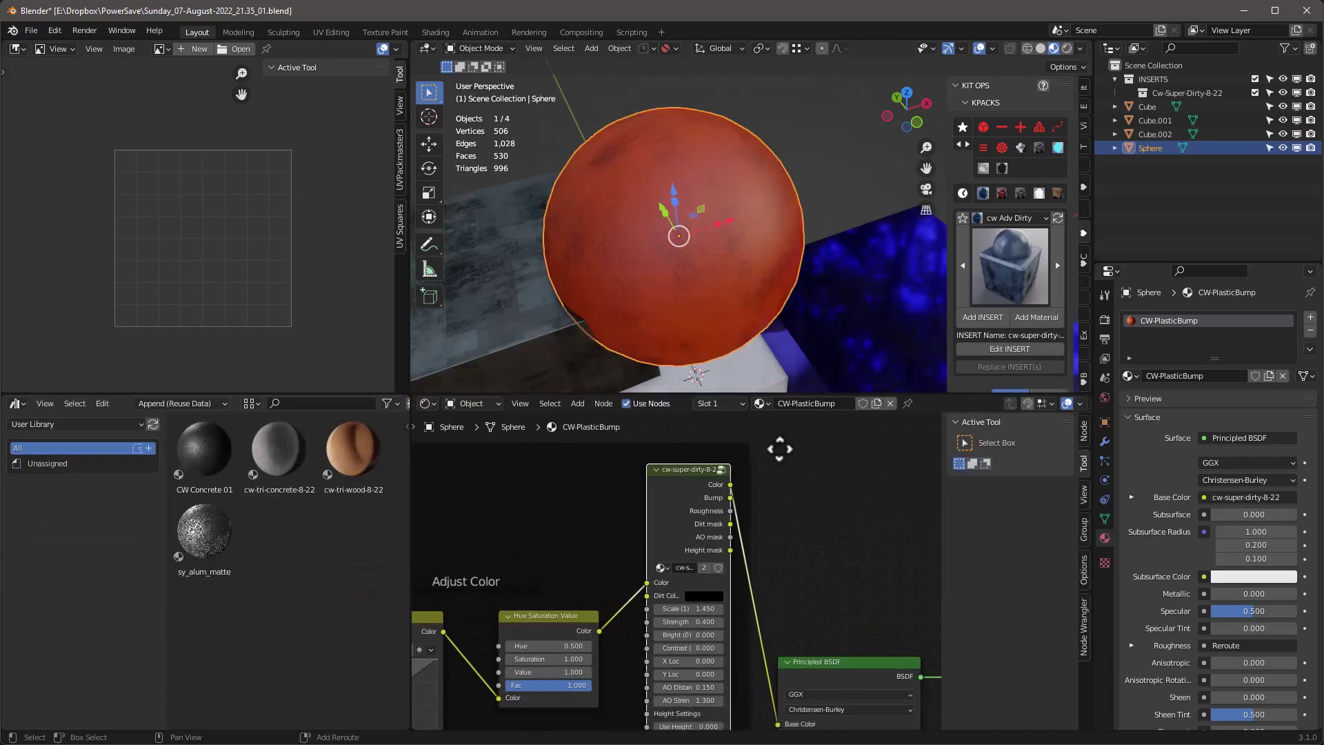
pyautogui.moveTo(688, 218); pyautogui.dragTo(777, 228, button='middle')
pyautogui.scroll(-3, 846, 300)
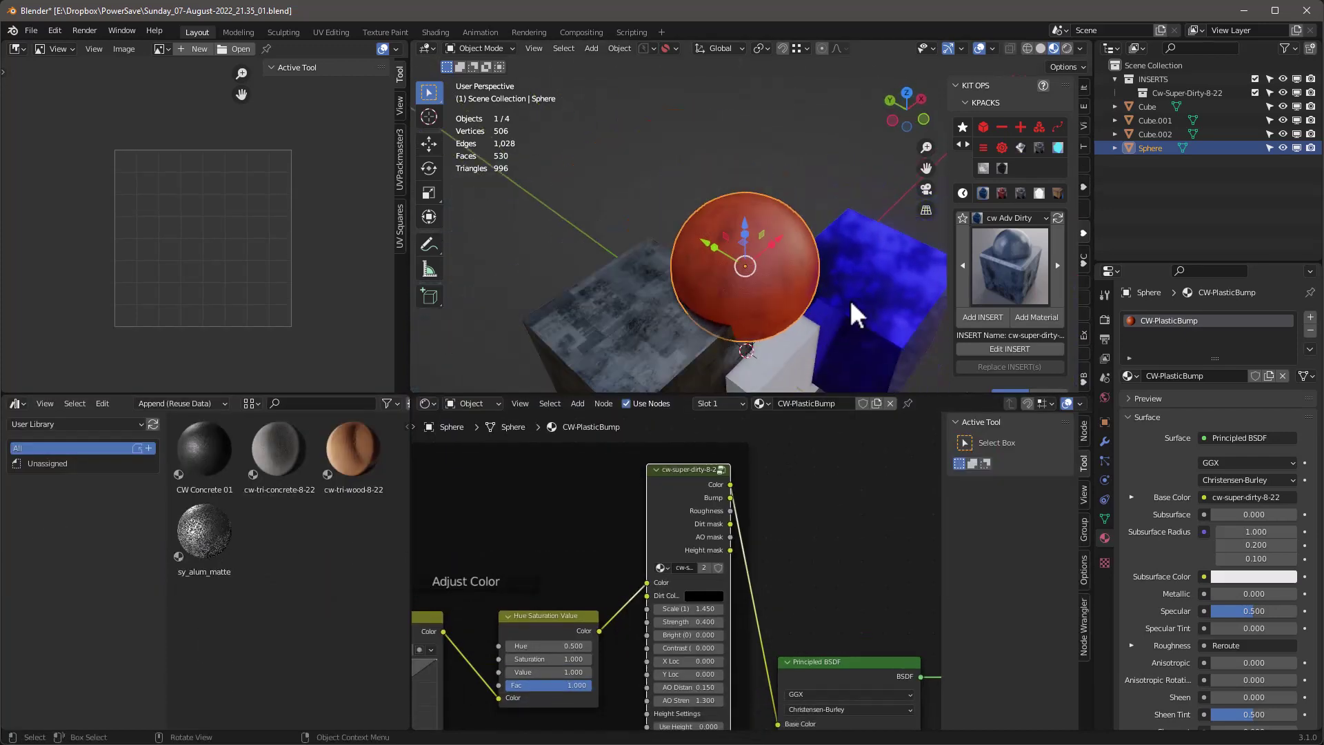
# Step: Insert the cw-super-dirty-8-22 node group before the Principled BSDF's base color in the central cube's CW Rough Concrete material
pyautogui.moveTo(702, 371); pyautogui.dragTo(614, 346, button='middle')
pyautogui.moveTo(830, 322); pyautogui.dragTo(647, 261, button='middle')
pyautogui.click(639, 258)
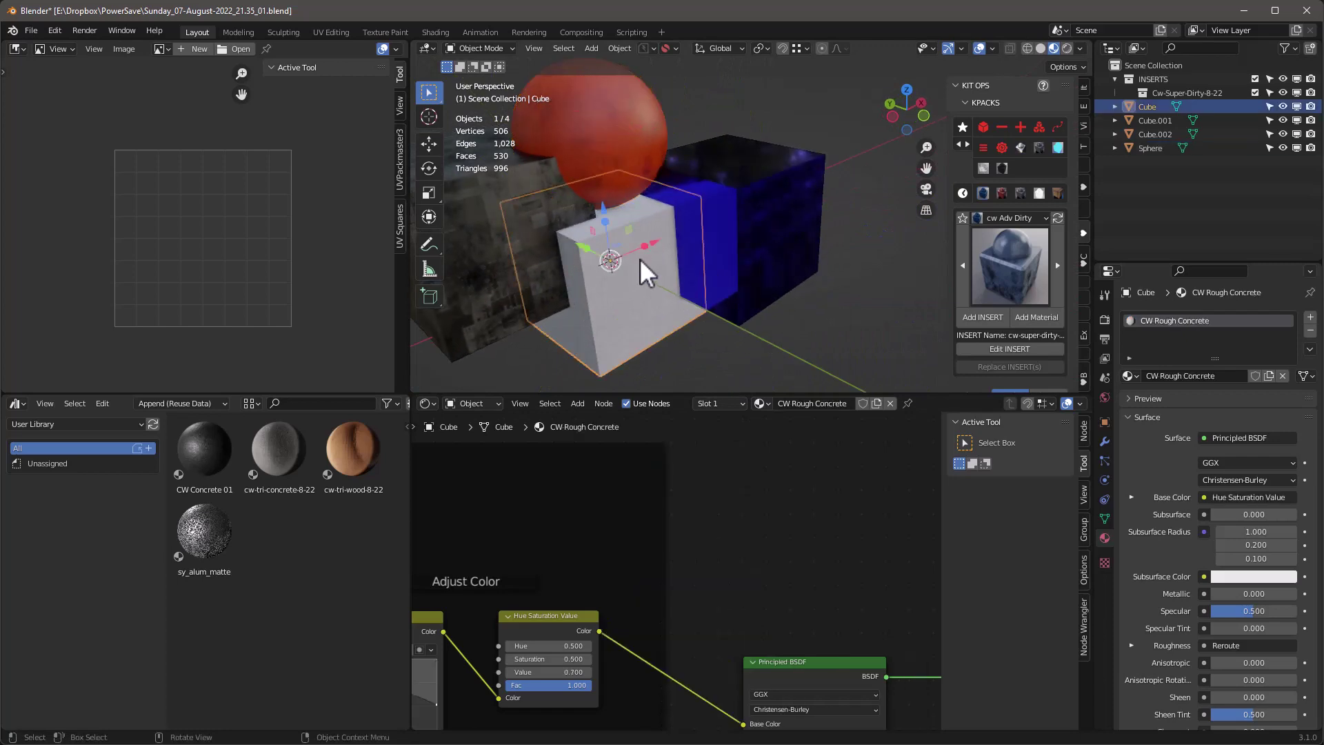
pyautogui.hotkey('shift', 'a')
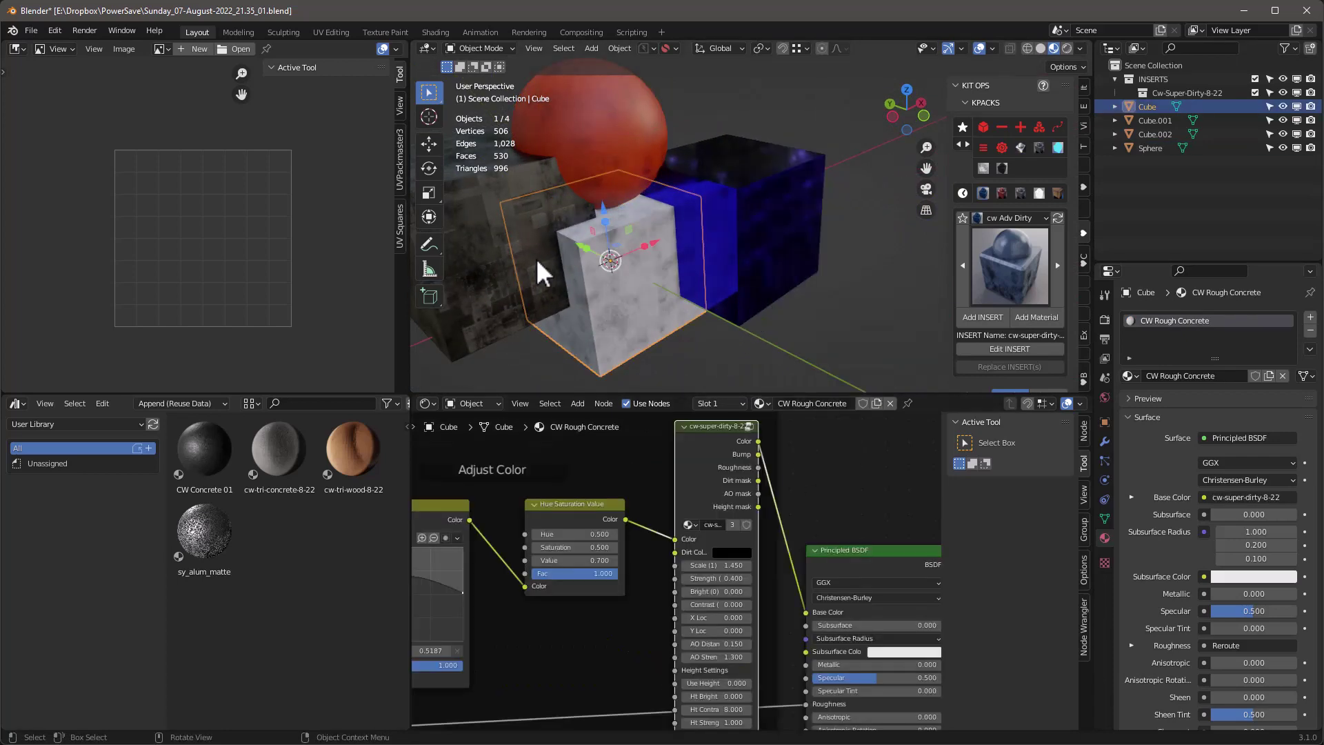
pyautogui.scroll(4, 537, 259)
pyautogui.scroll(1, 624, 285)
pyautogui.scroll(2, 696, 552)
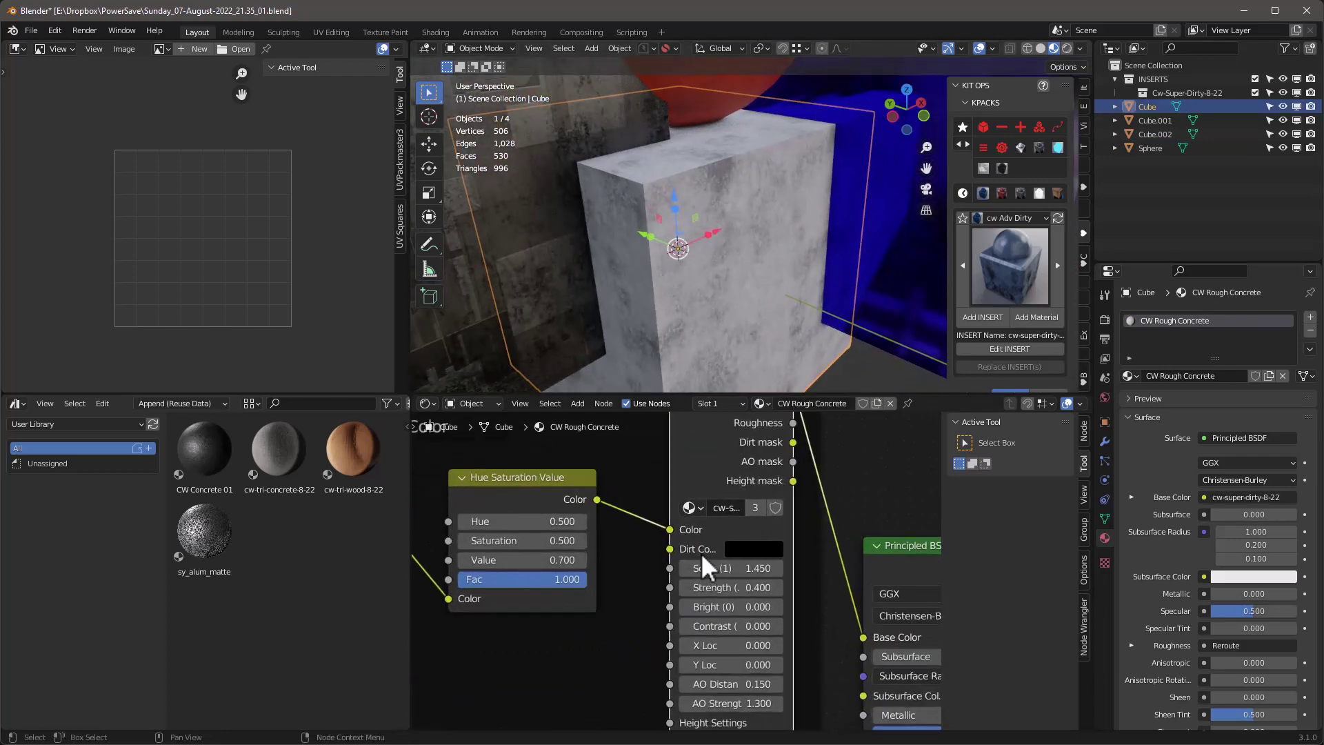
# Step: Set the dirt node group's Scale to 0.550 and Use Height to 1.000 in the CW Rough Concrete material
pyautogui.moveTo(754, 567); pyautogui.dragTo(782, 567)
pyautogui.scroll(3, 699, 260)
pyautogui.scroll(-2, 699, 259)
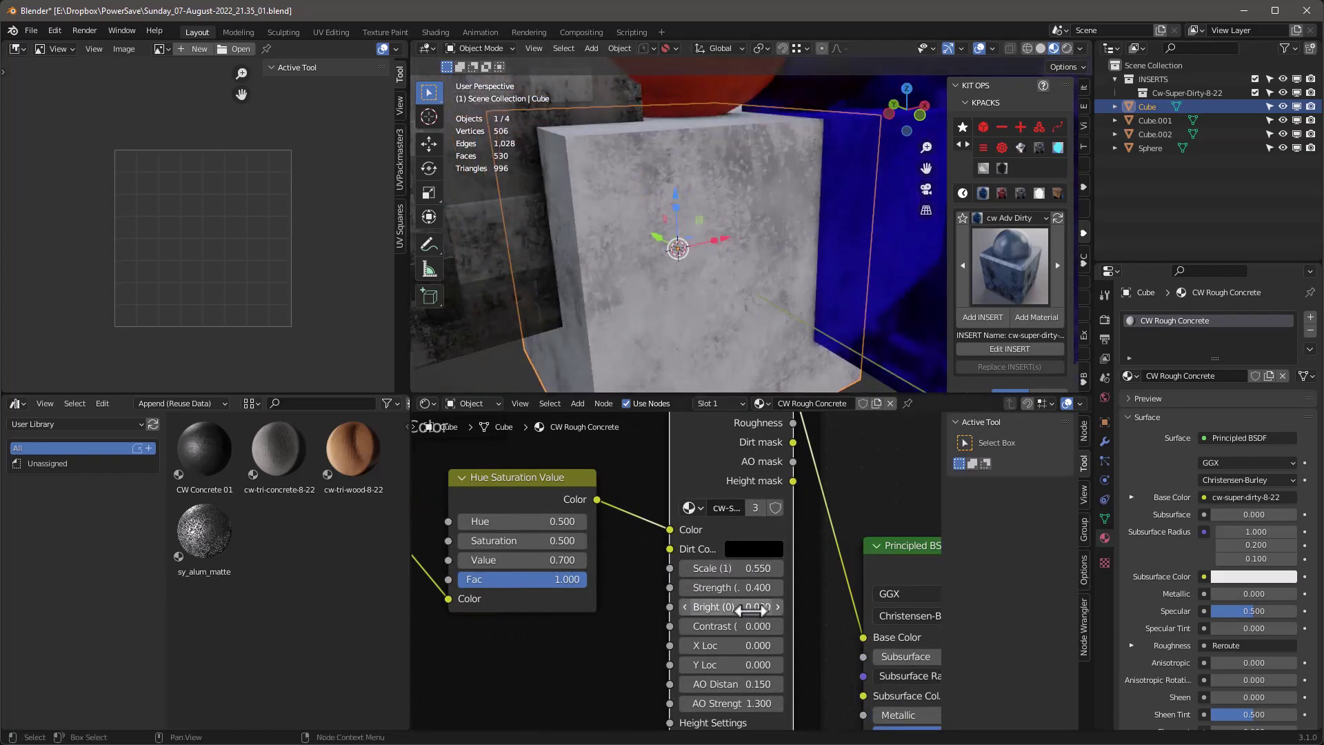
pyautogui.scroll(-2, 750, 593)
pyautogui.moveTo(779, 631); pyautogui.dragTo(737, 477, button='middle')
pyautogui.scroll(2, 688, 605)
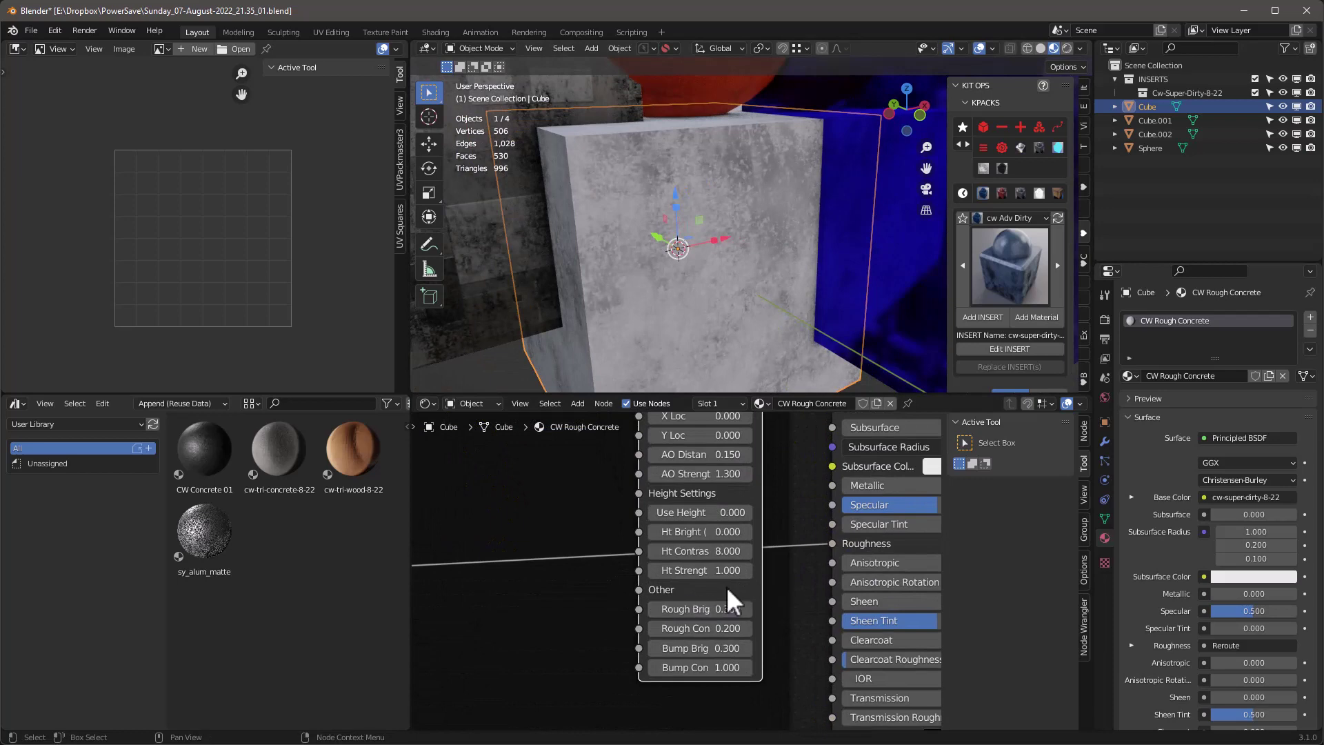
pyautogui.moveTo(692, 518); pyautogui.dragTo(724, 518)
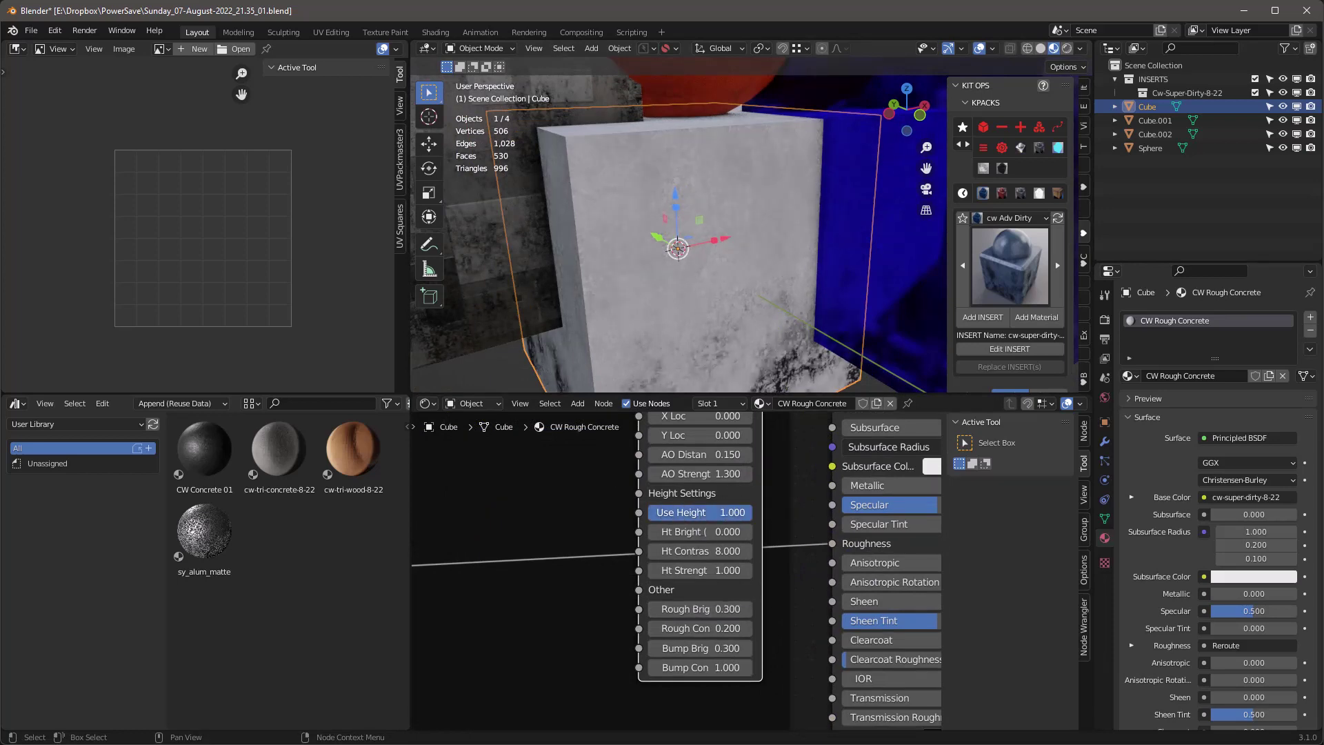
# Step: Examine the height-based dirt on the central concrete cube and the dirt node group's settings
pyautogui.moveTo(742, 366); pyautogui.dragTo(718, 312, button='middle')
pyautogui.scroll(-3, 717, 341)
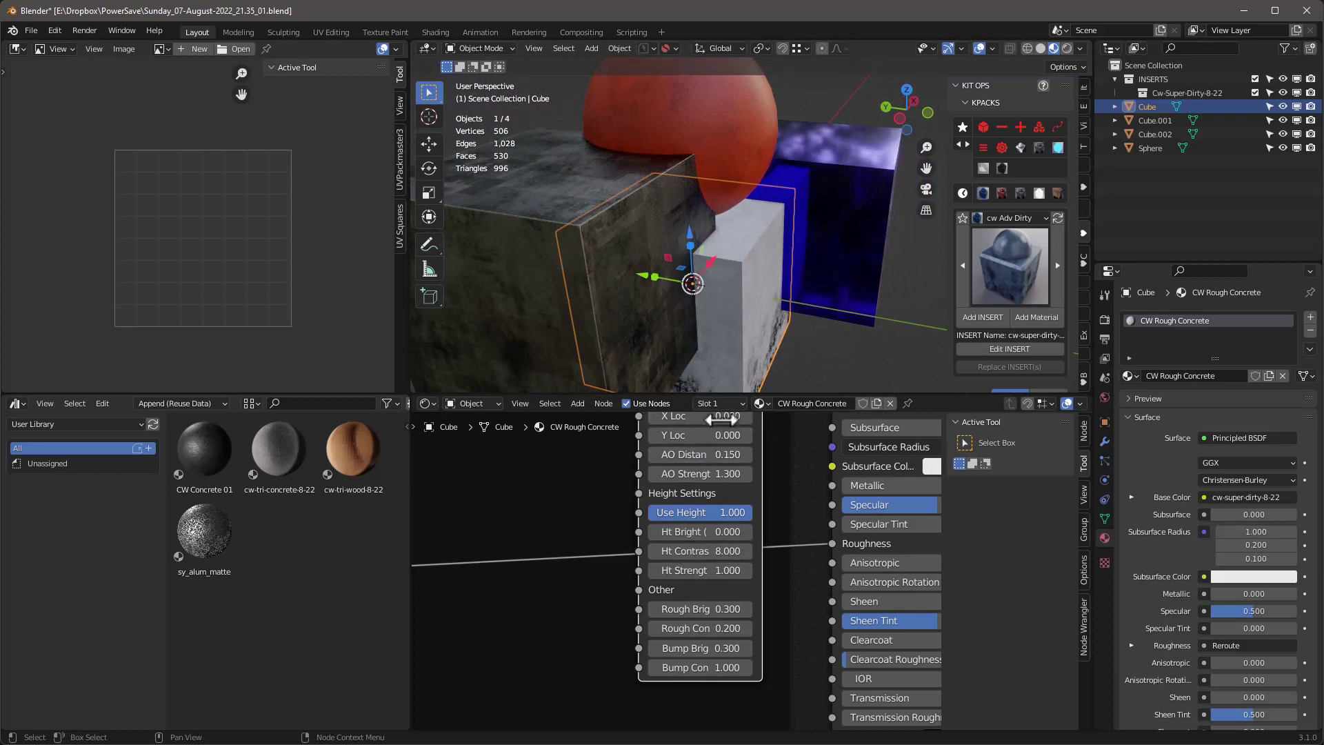
pyautogui.scroll(3, 674, 541)
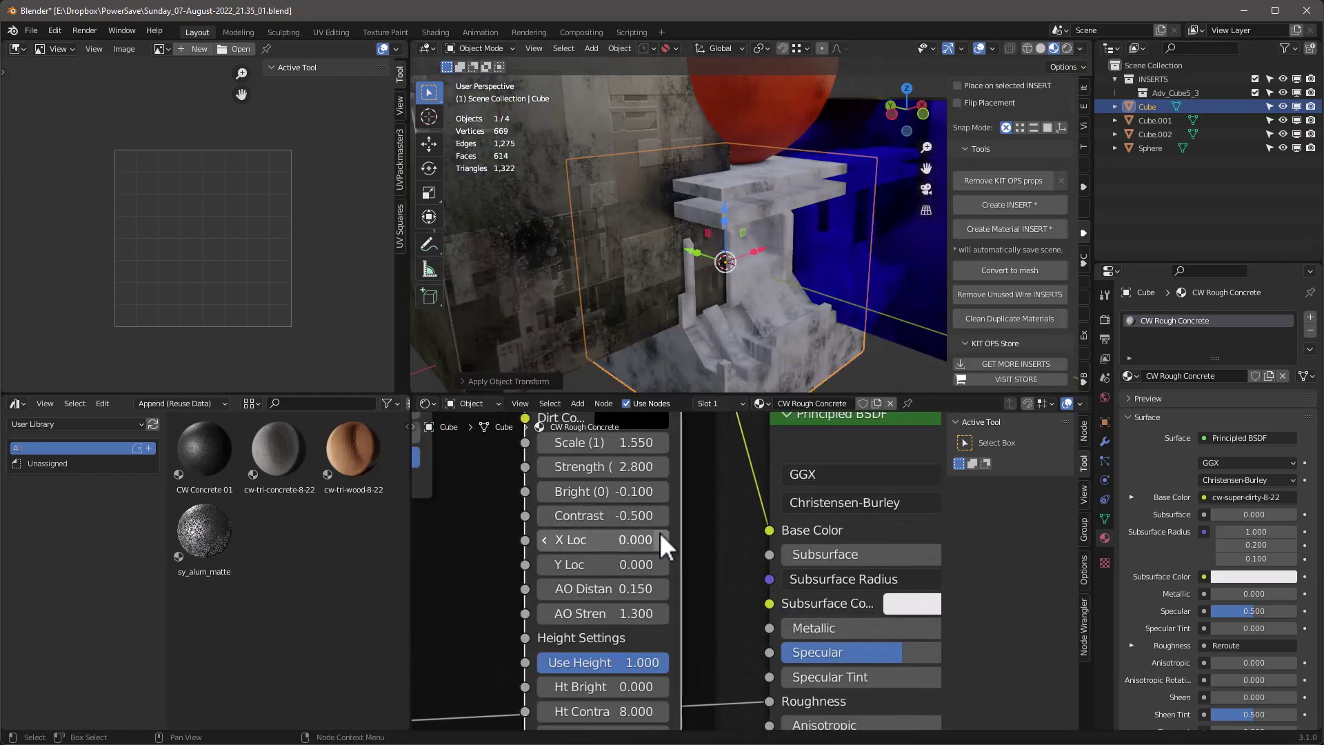
pyautogui.scroll(-3, 691, 591)
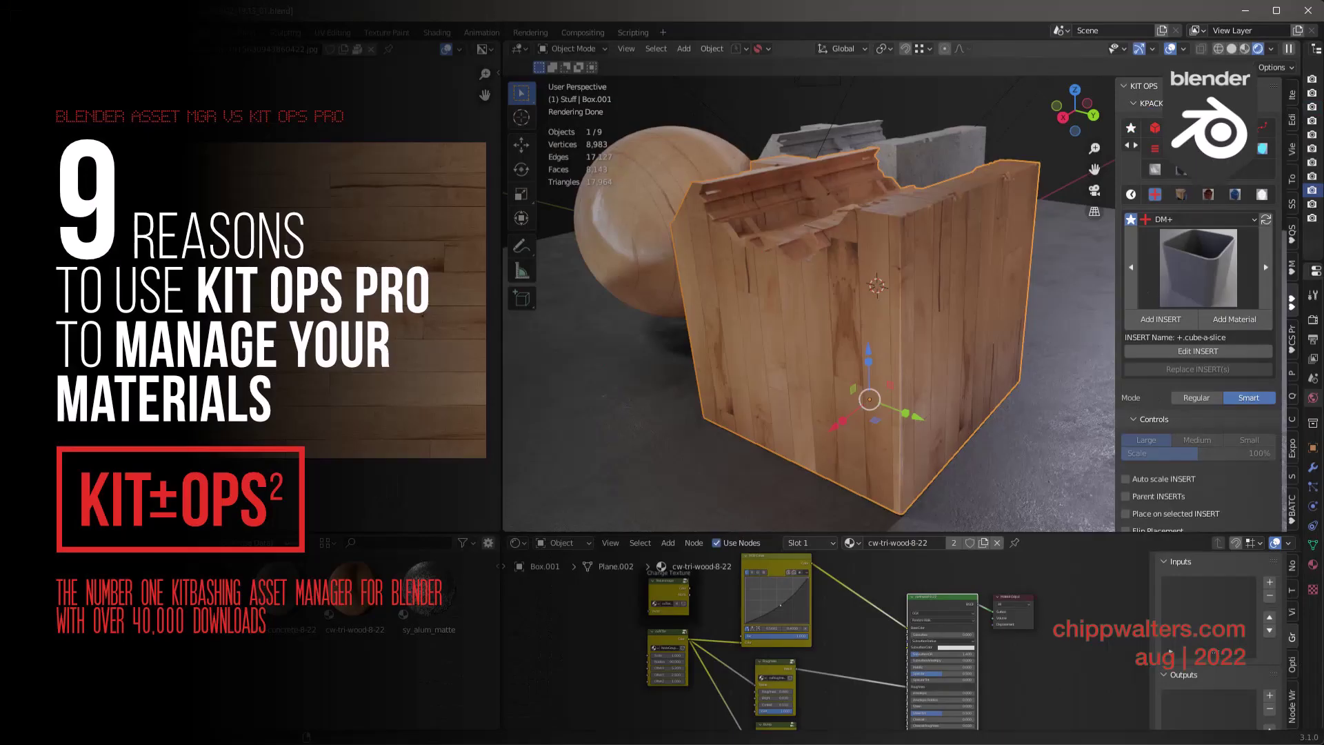